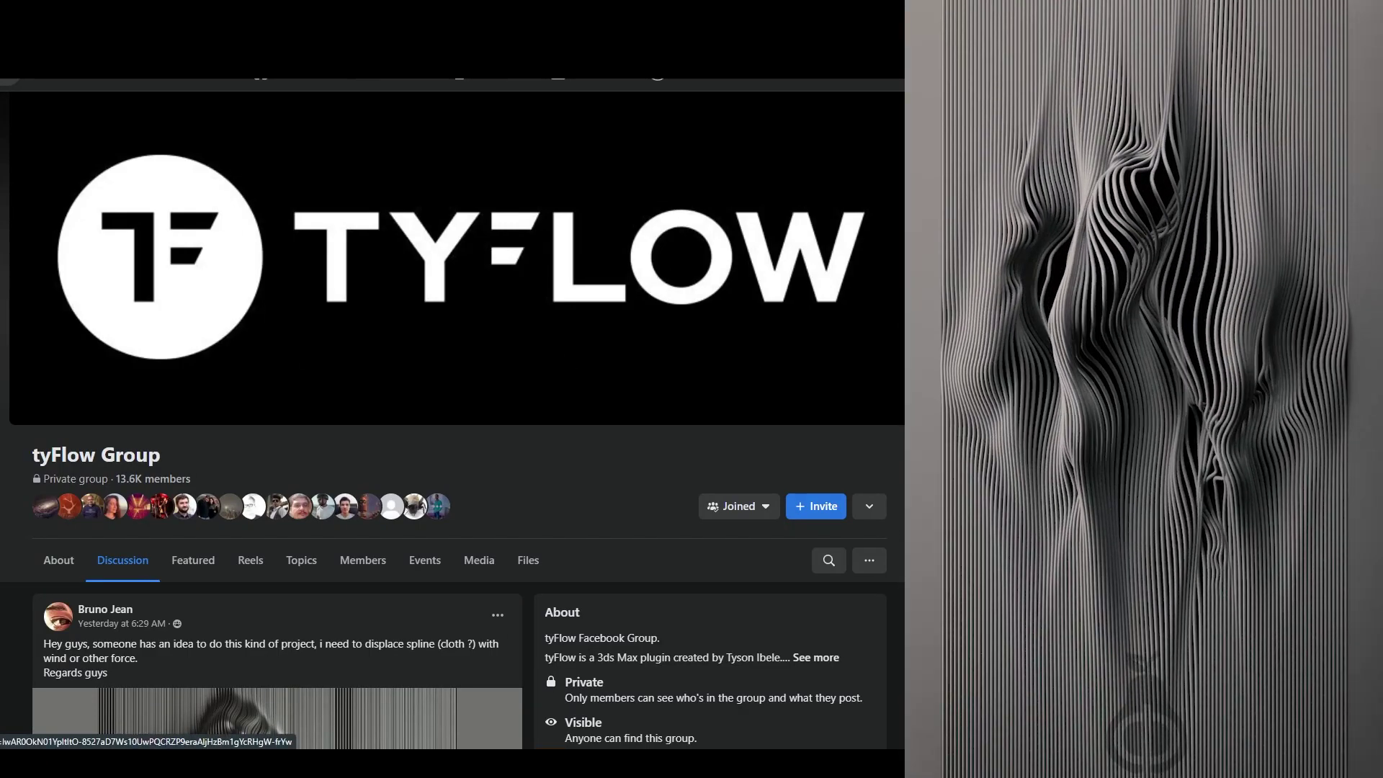
Read the tyFlow Group post about displacing splines with wind, including the replies beneath it
scroll(452, 418, "down", 6)
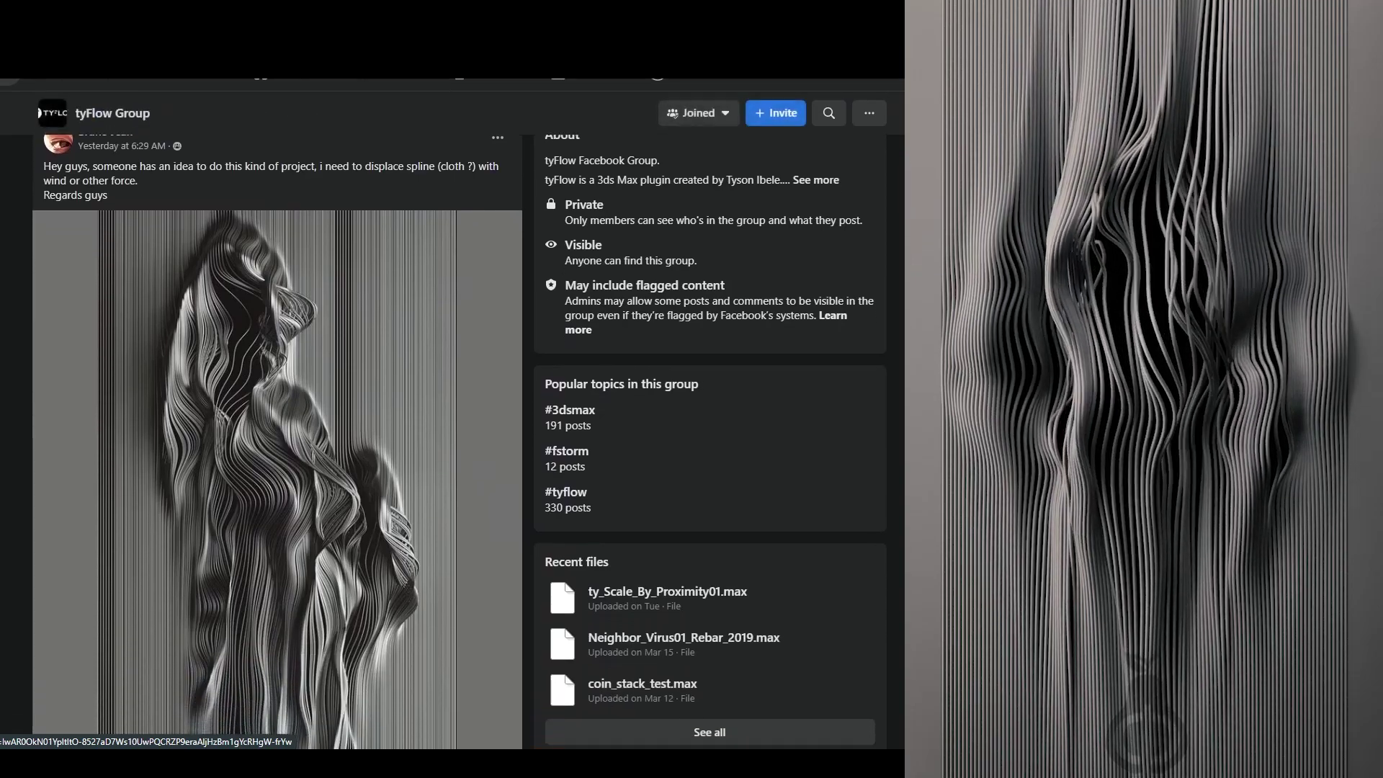
scroll(89, 214, "up", 1)
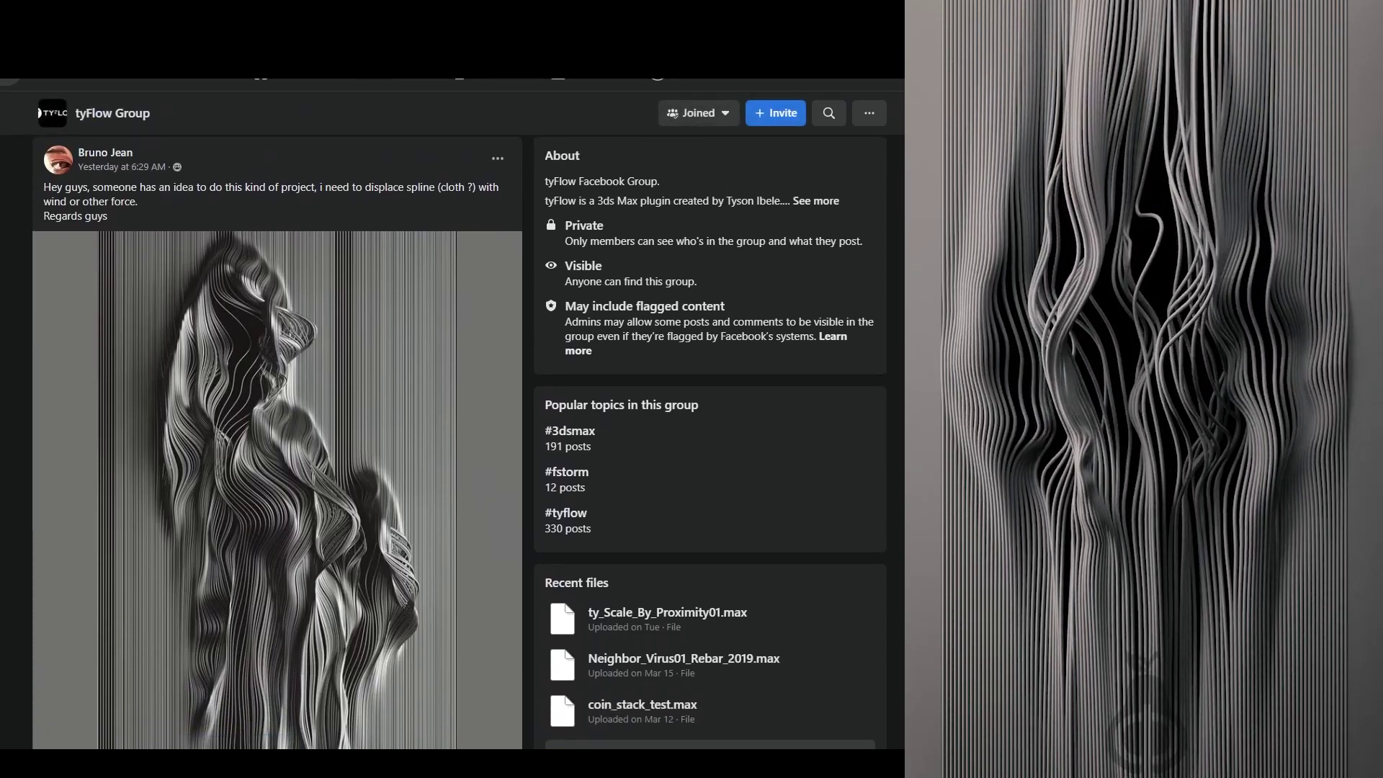
scroll(459, 440, "down", 6)
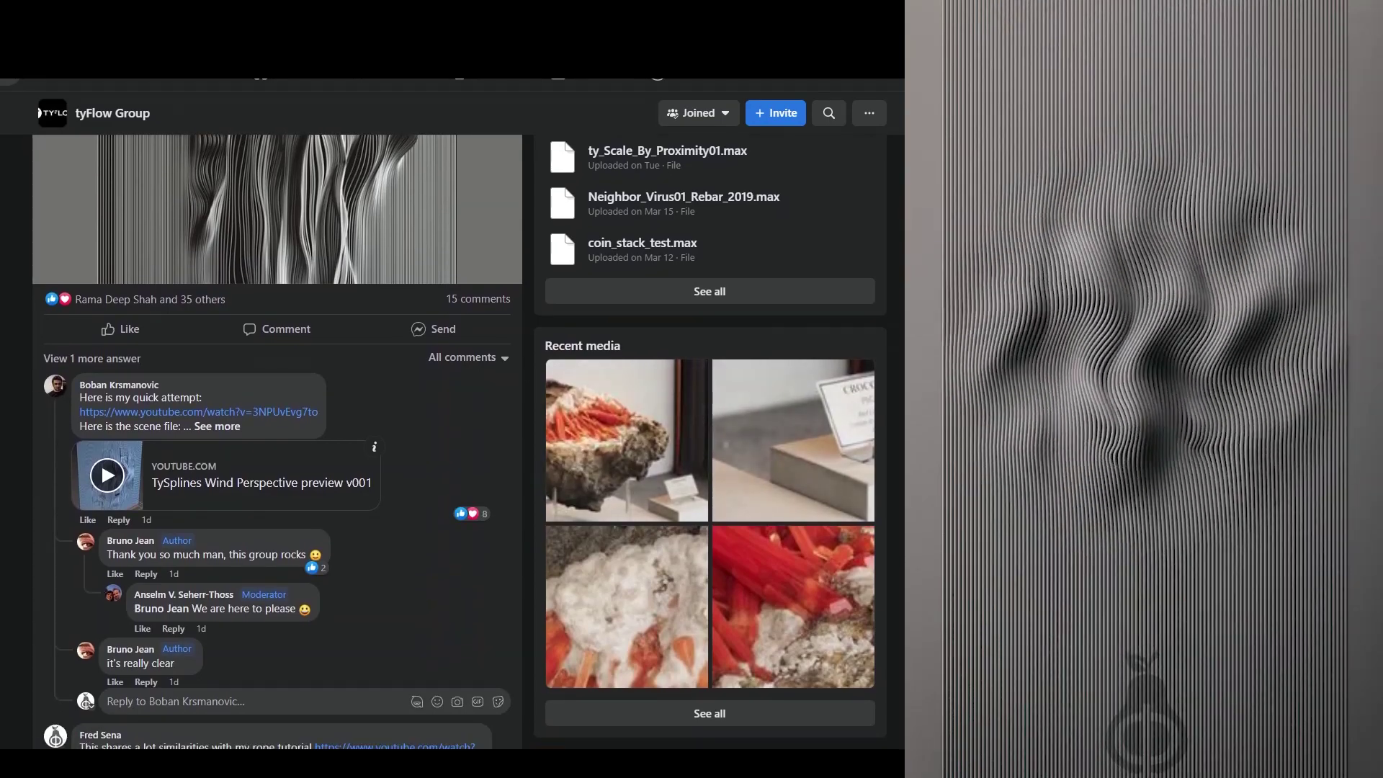
mouse_move(119, 389)
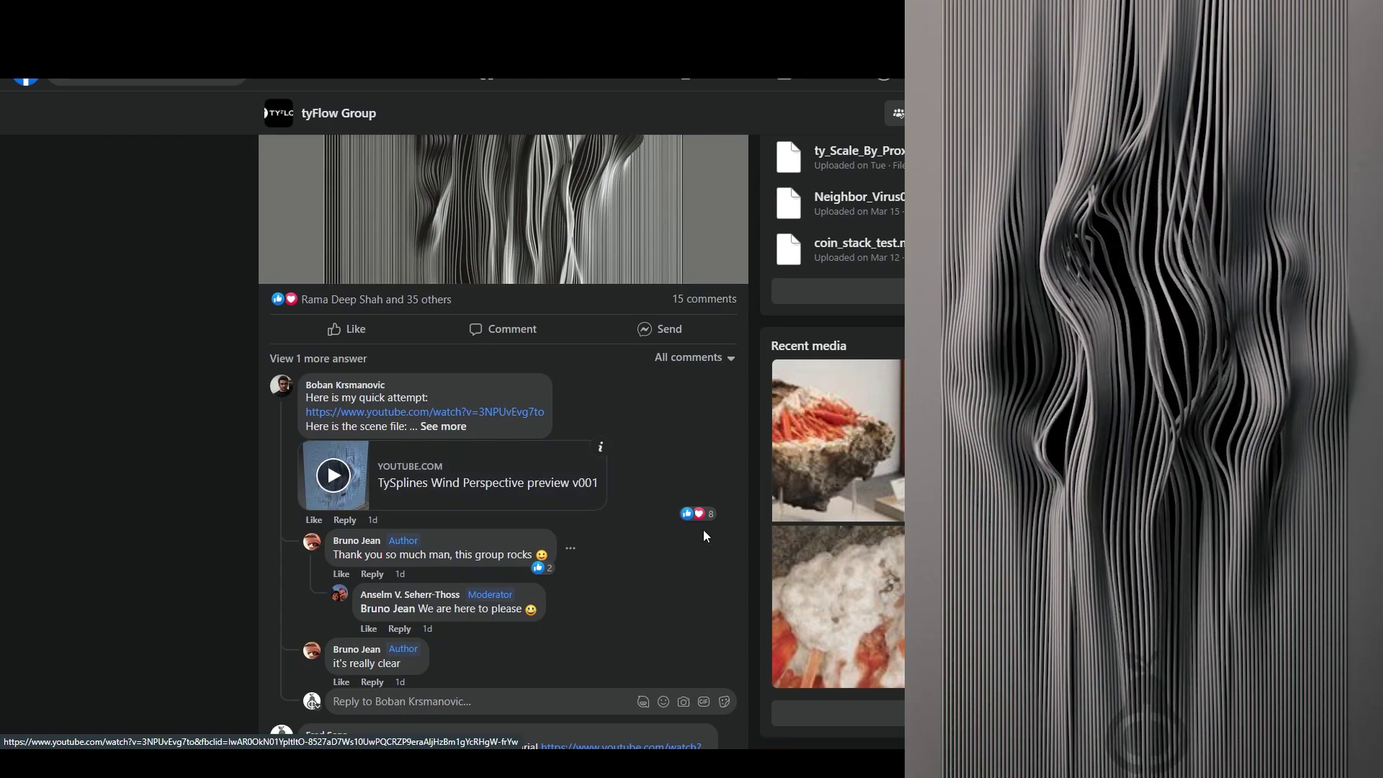
scroll(524, 537, "down", 9)
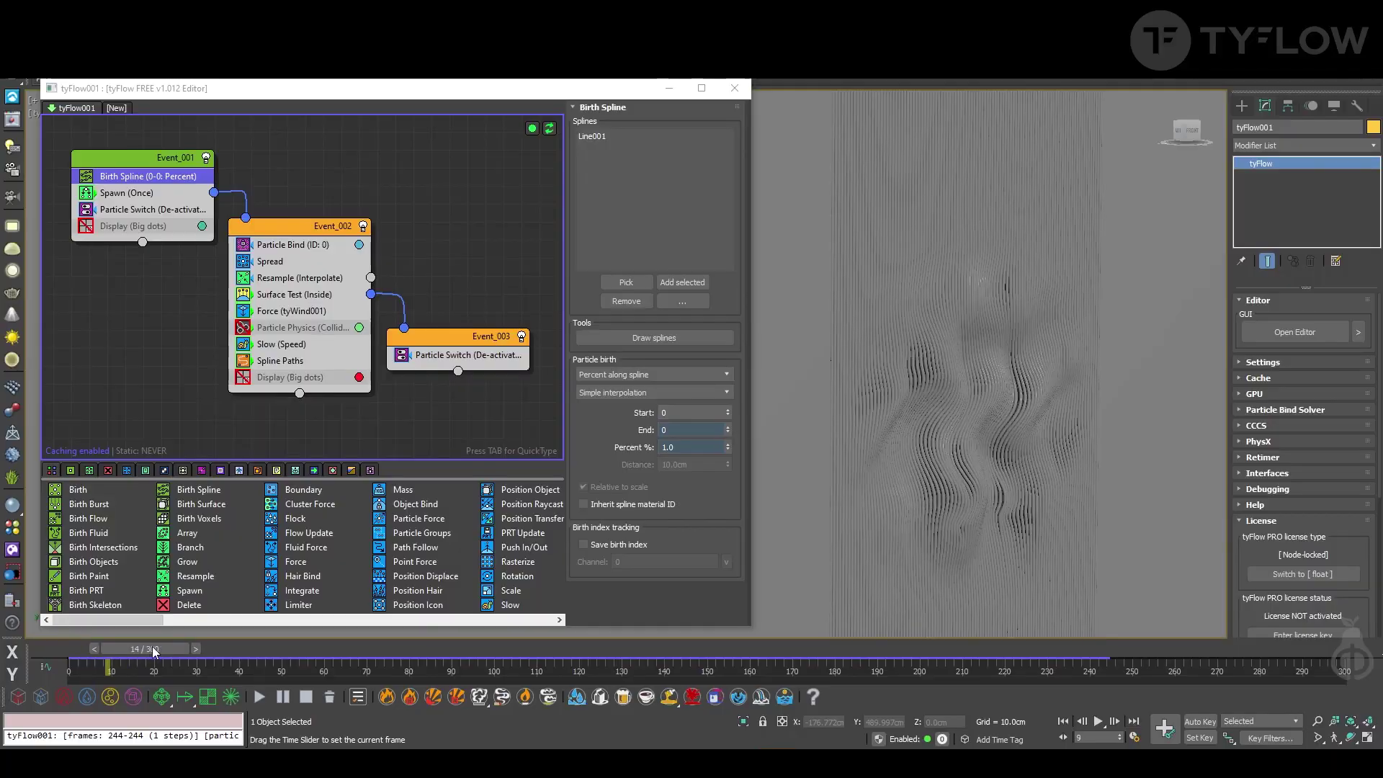
Scrub the finished spline simulation to frame 195 and review the operators in Event_001, Event_002 and Event_003
left_click_drag(185, 649, 899, 660)
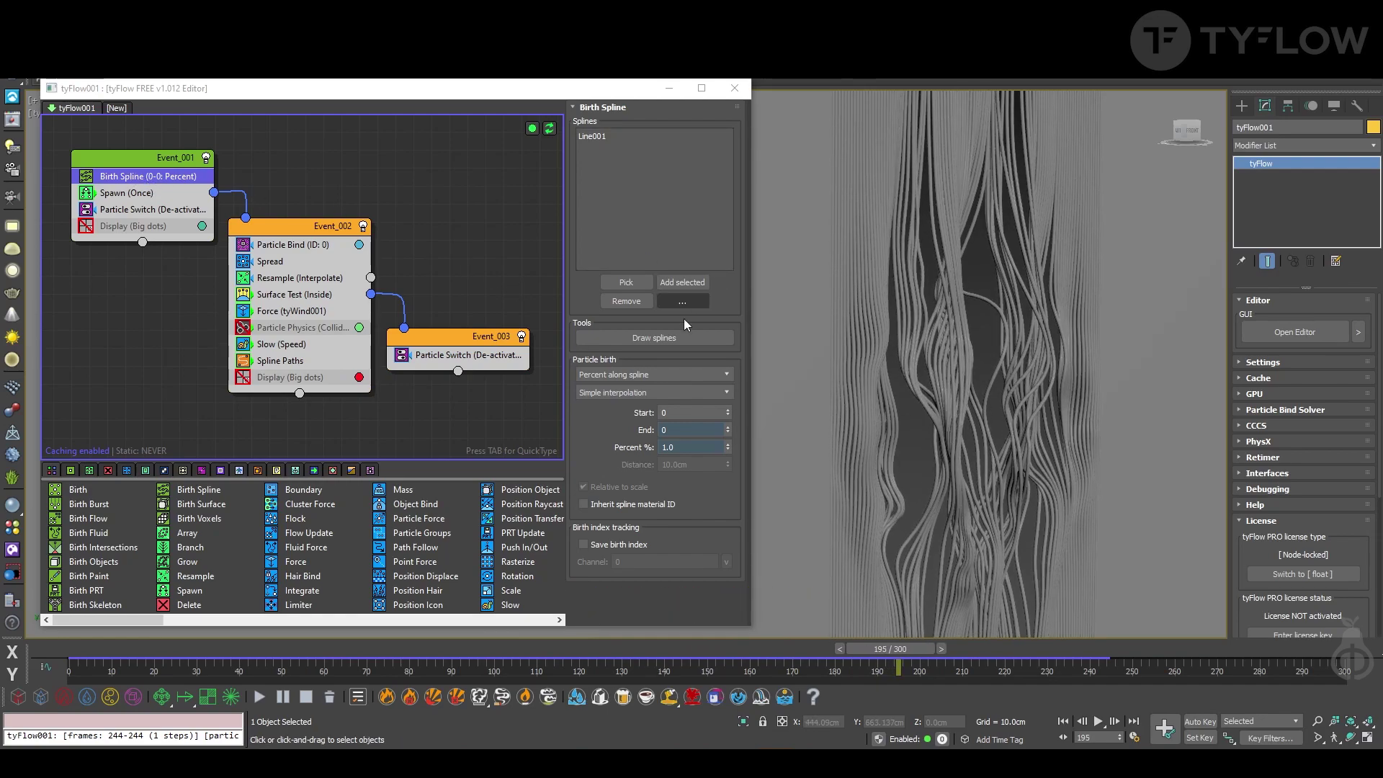
left_click(127, 195)
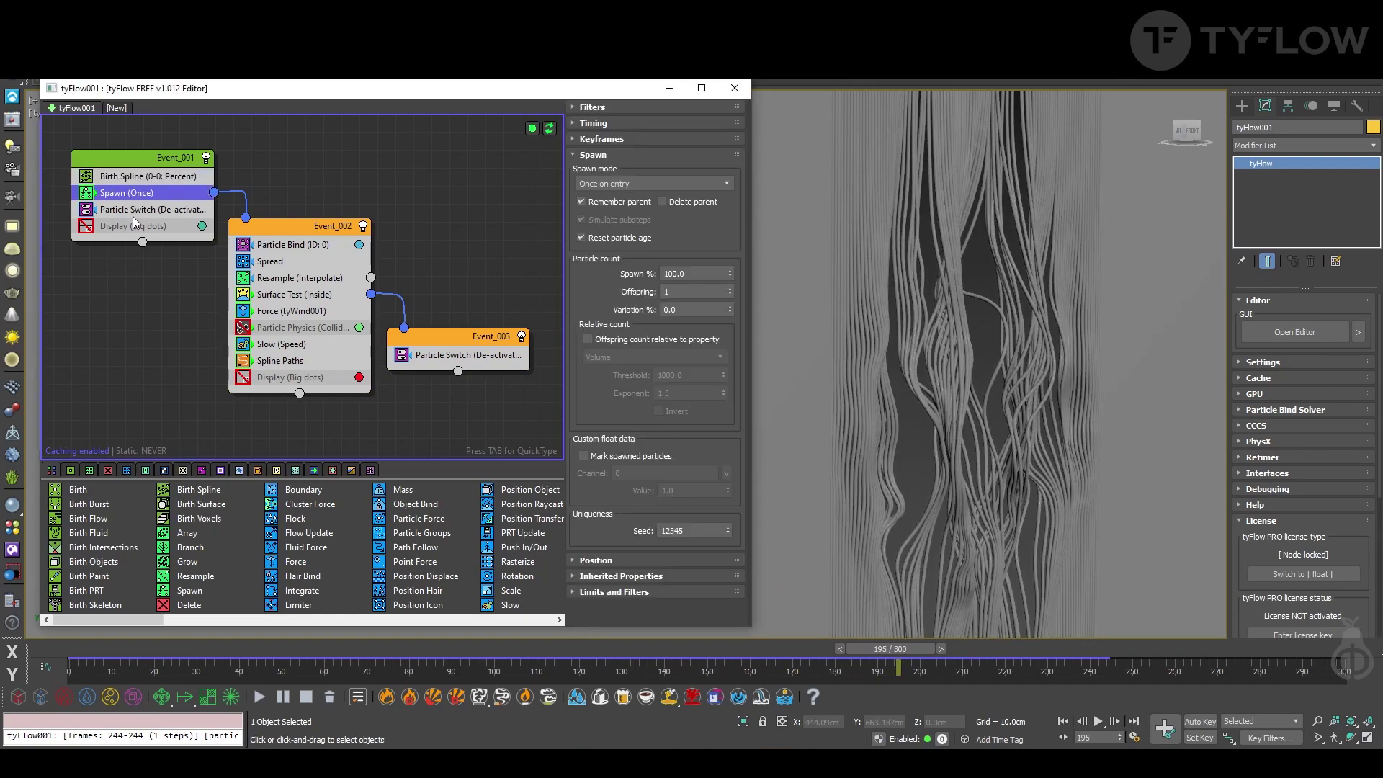
left_click(131, 215)
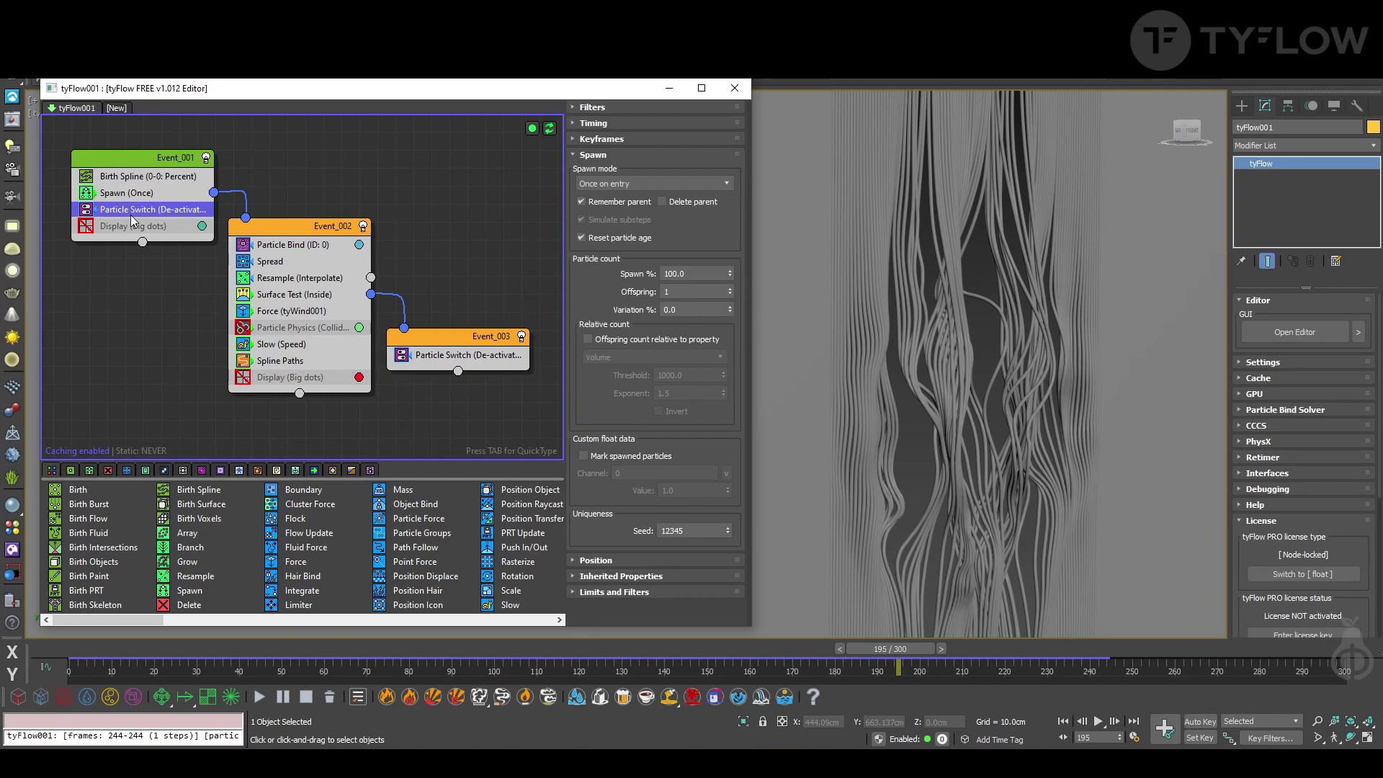
left_click(308, 248)
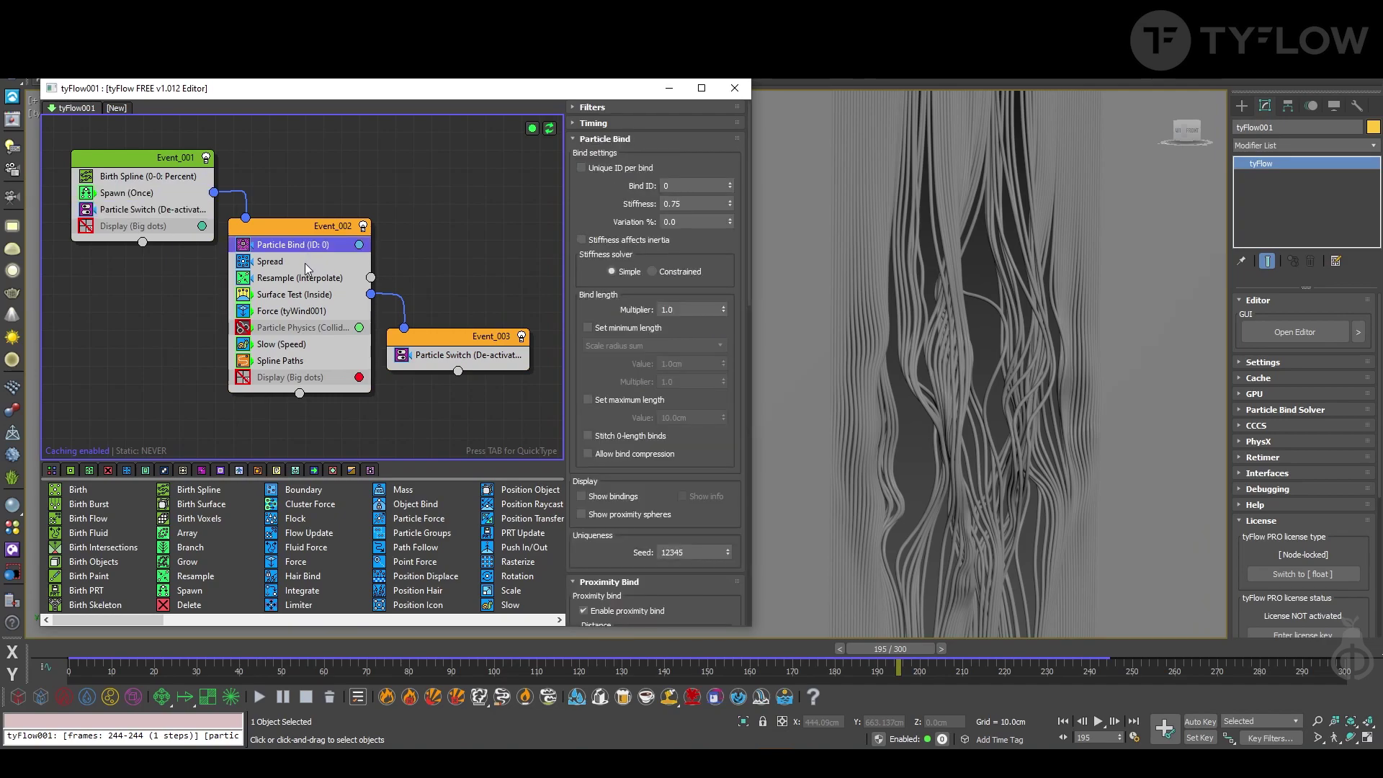
left_click(308, 263)
left_click(306, 283)
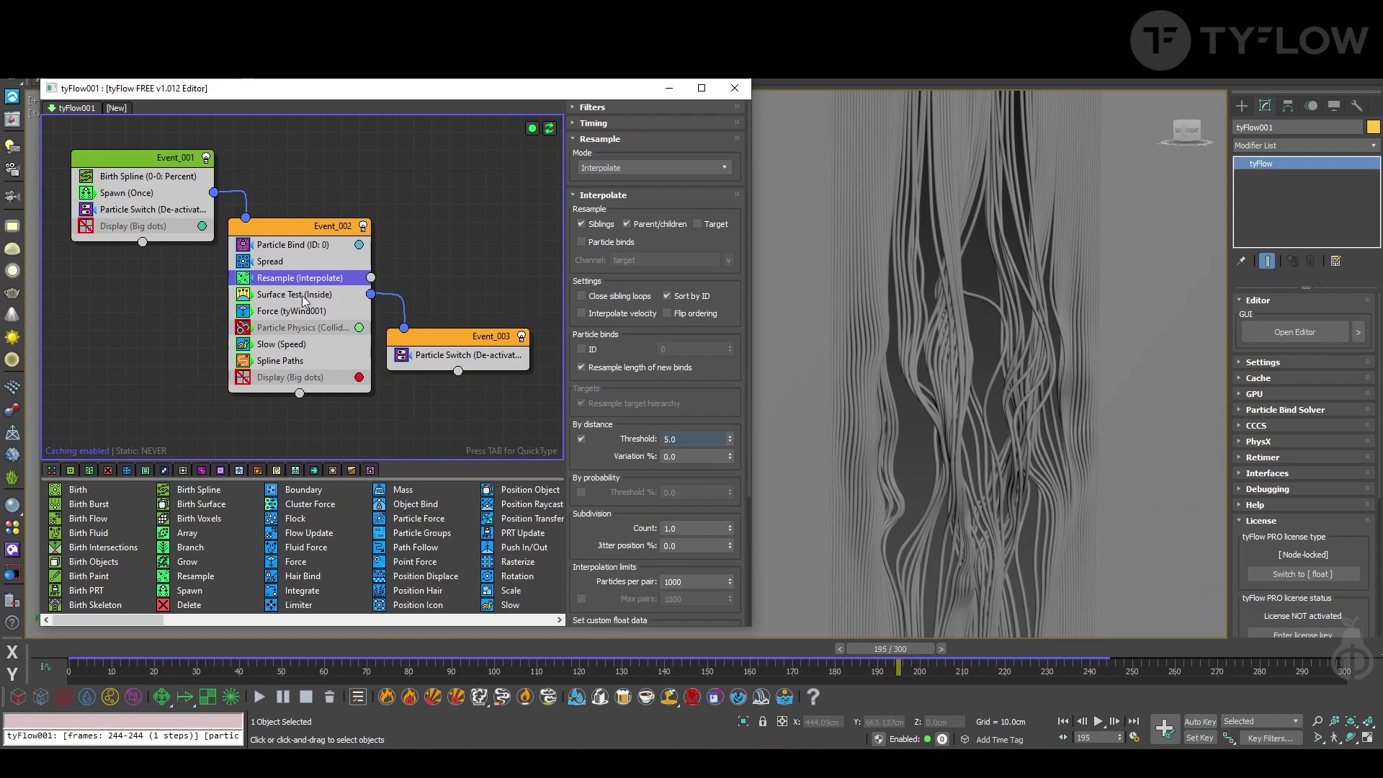
left_click(304, 296)
left_click(303, 312)
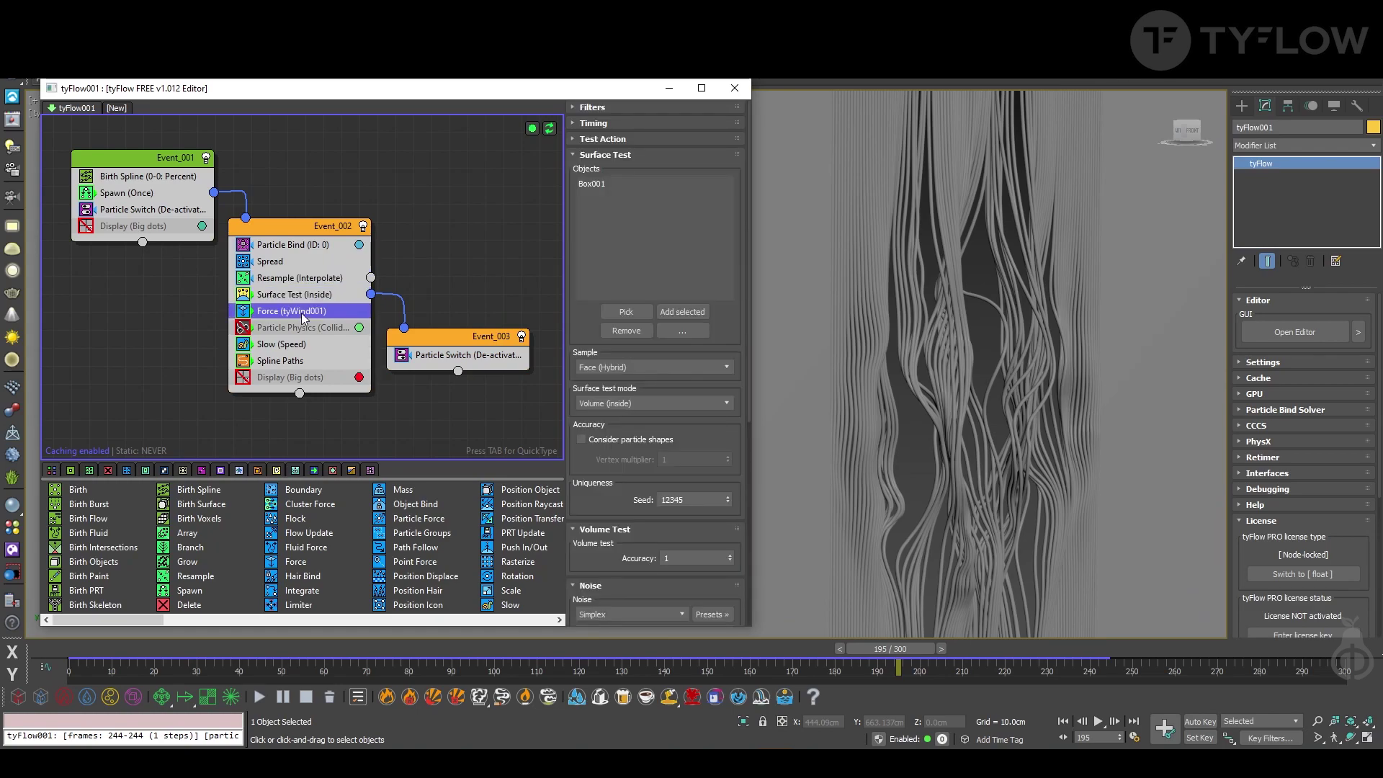
left_click(300, 344)
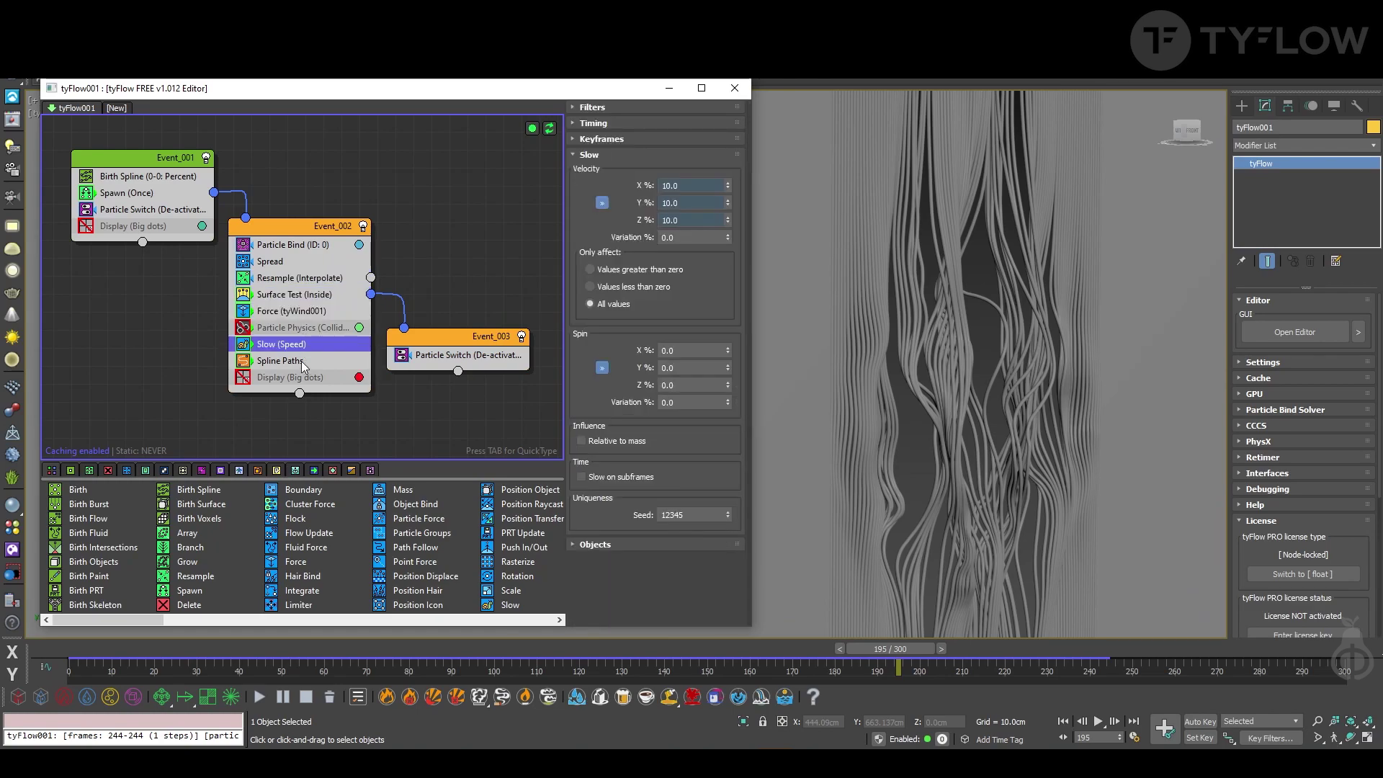
left_click(303, 363)
left_click(476, 356)
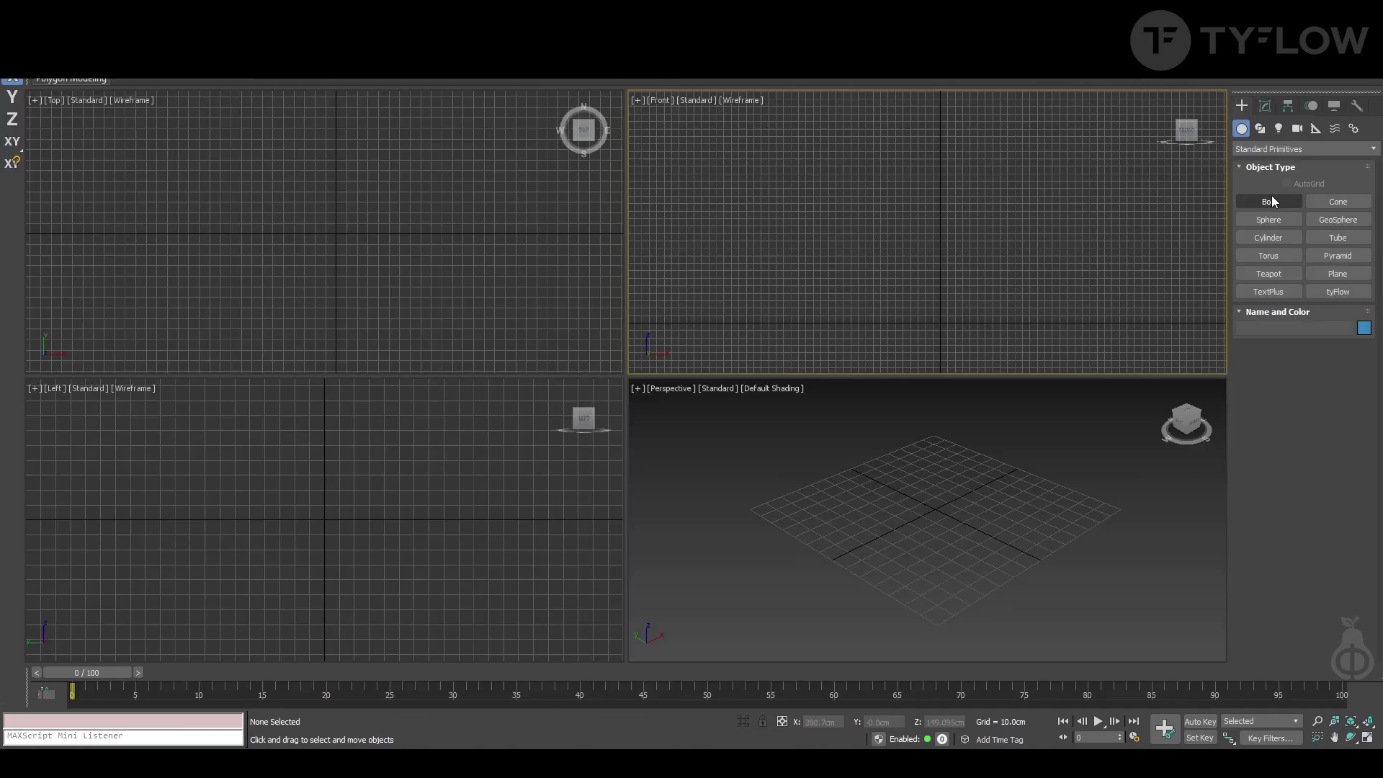
Draw a straight horizontal two-point line near the upper part of the Front view
left_click(1261, 128)
left_click(1269, 220)
left_click(897, 145)
left_click(1023, 145)
right_click(1090, 207)
Create a box below the line in the Front view, about 45 cm long, 224 cm wide and 32 cm high
left_click(1240, 129)
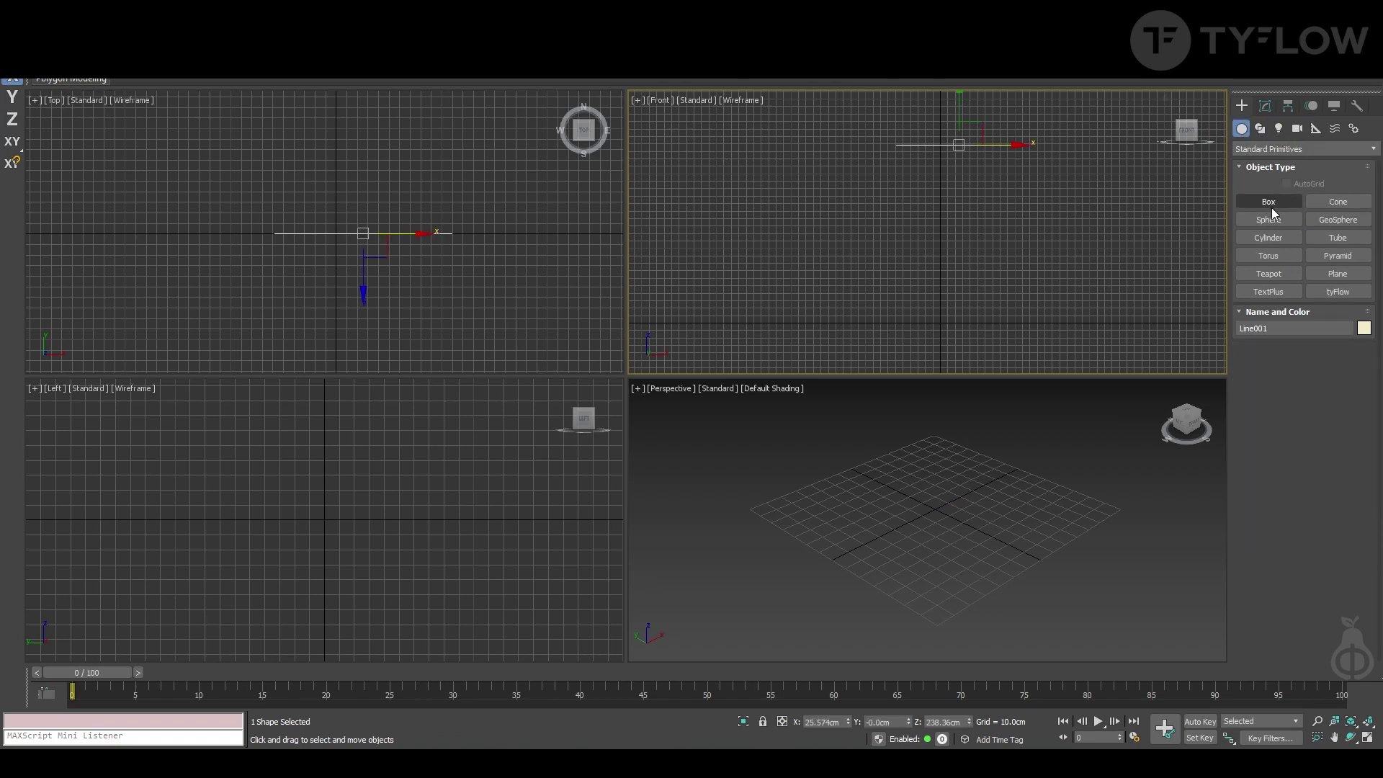
left_click(1270, 203)
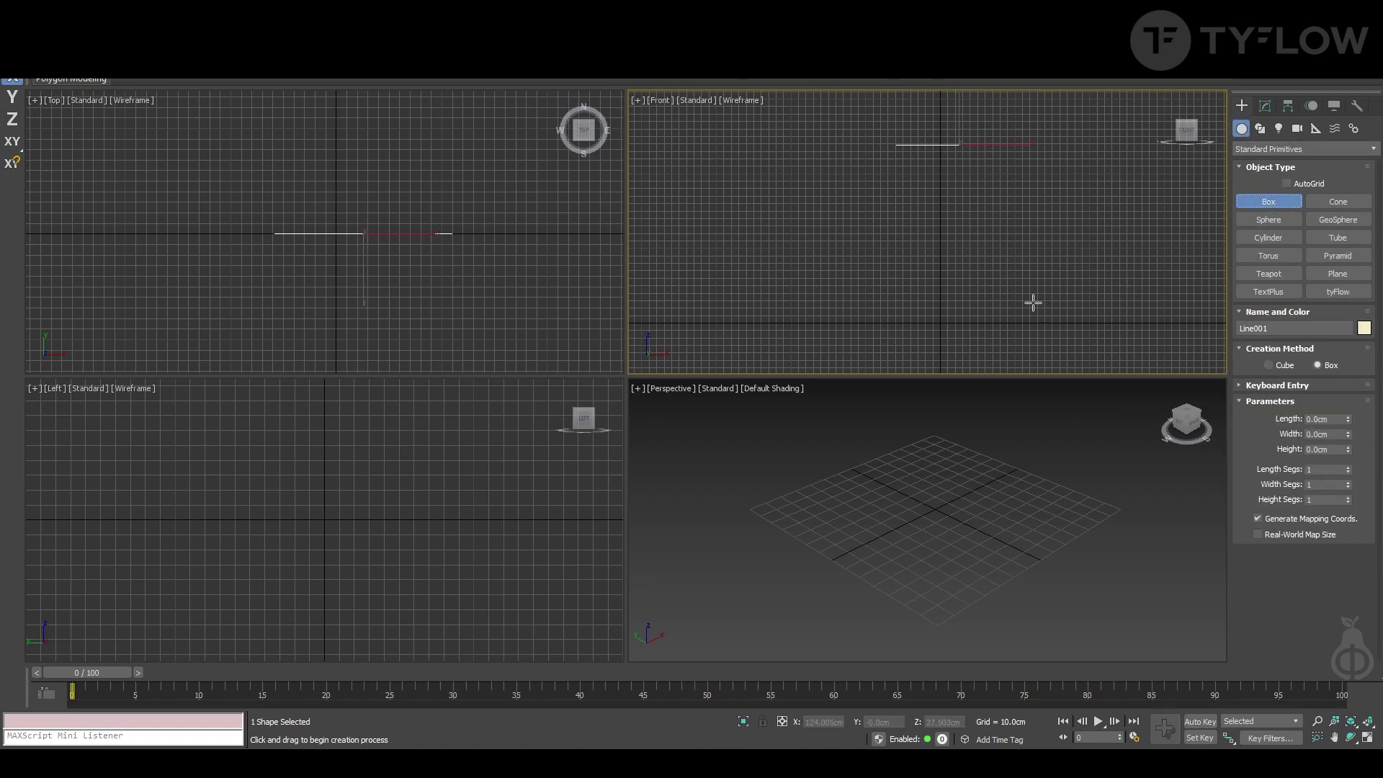
left_click_drag(1051, 303, 883, 336)
left_click(885, 313)
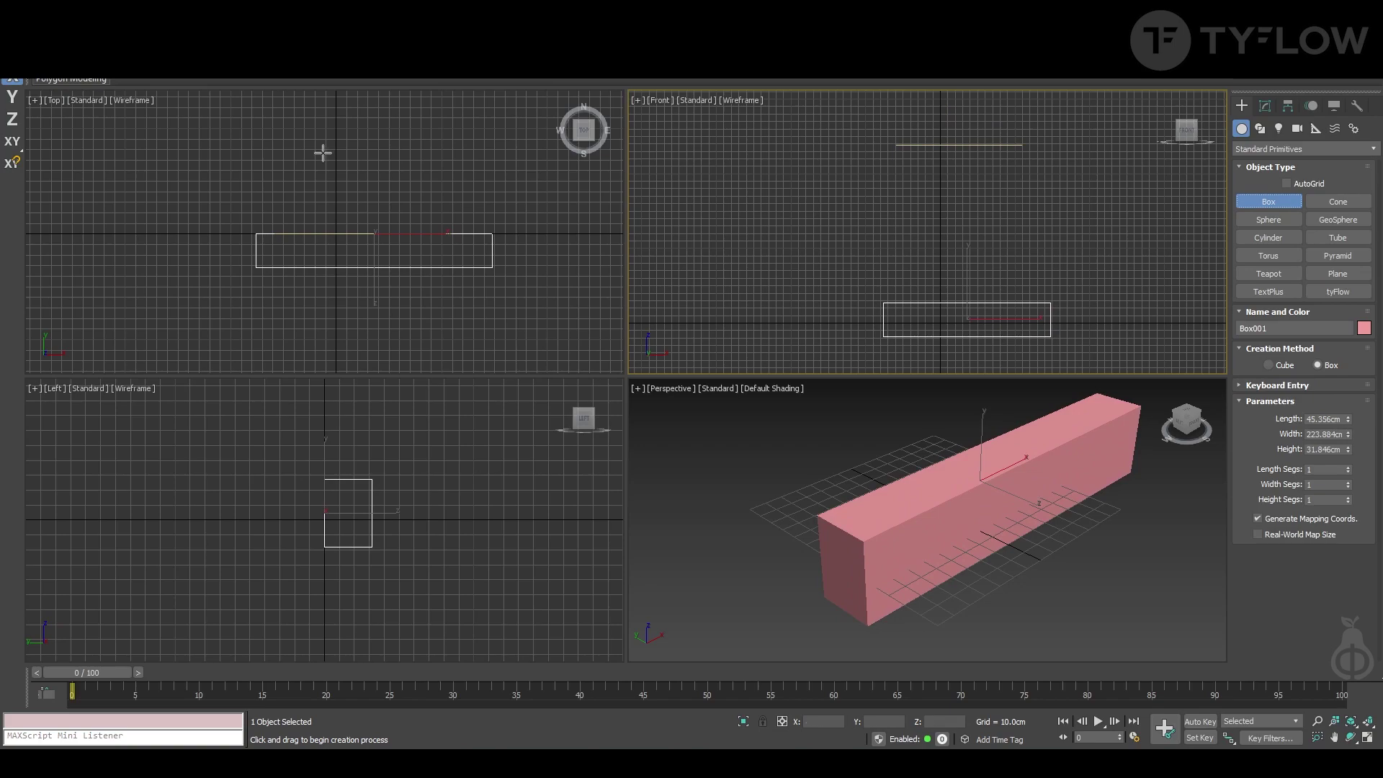
Move the box along Y in the Top view so that it is centred under the line
scroll(322, 152, "down", 2)
key("w")
left_click_drag(358, 182, 358, 171)
scroll(985, 526, "down", 6)
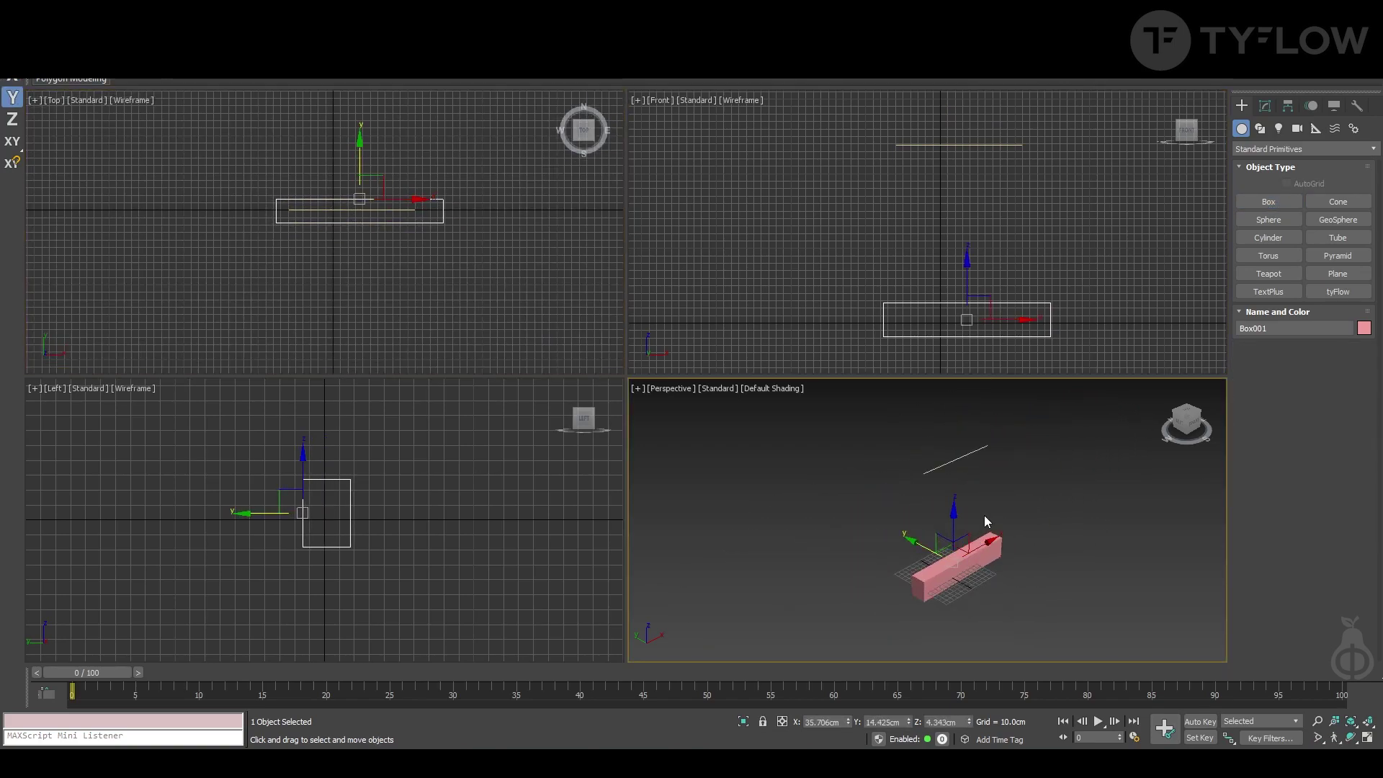
left_click(1001, 601)
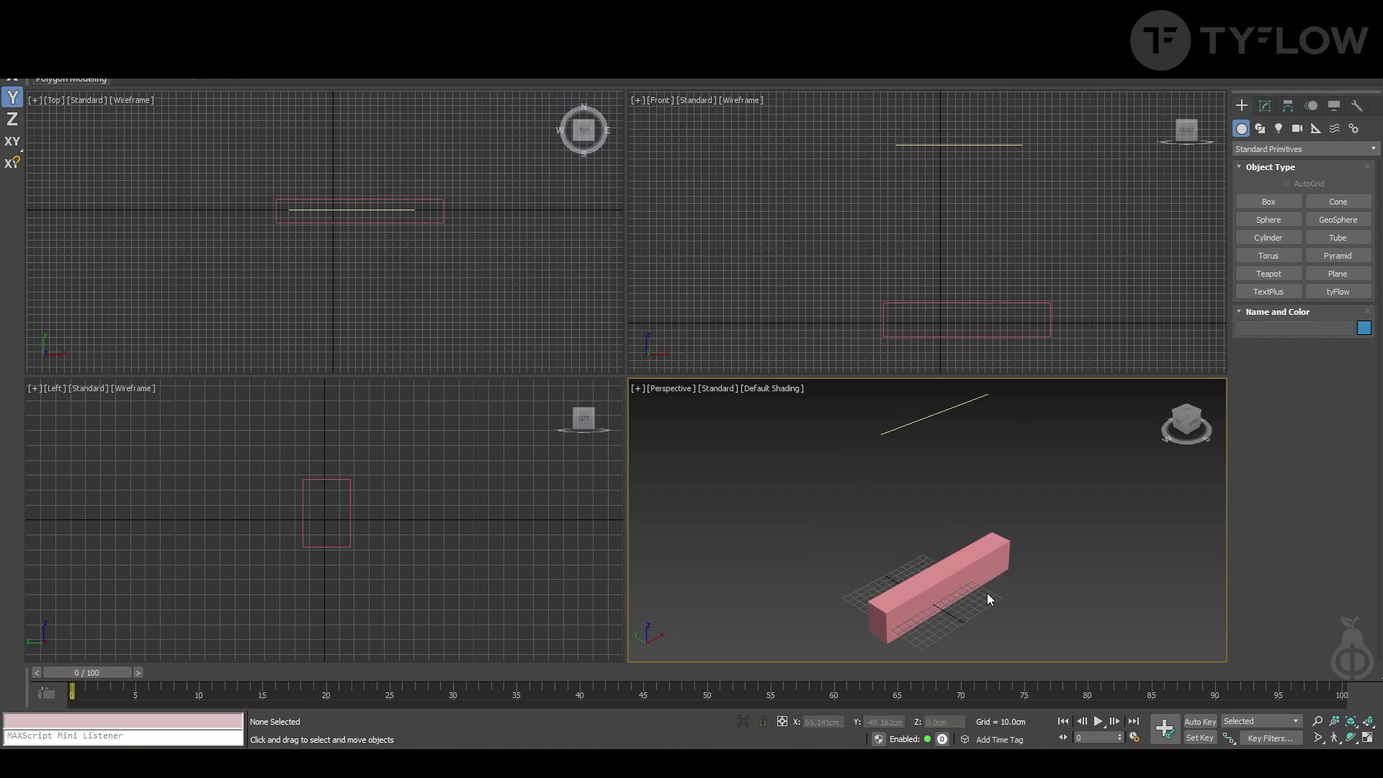
Hide the Perspective grid and place a tyFlow object beside the box, with its editor open
key("g")
left_click(976, 579)
middle_click_drag(1002, 577, 973, 559, "alt")
middle_click_drag(973, 559, 952, 575)
left_click(1080, 472)
left_click(1354, 297)
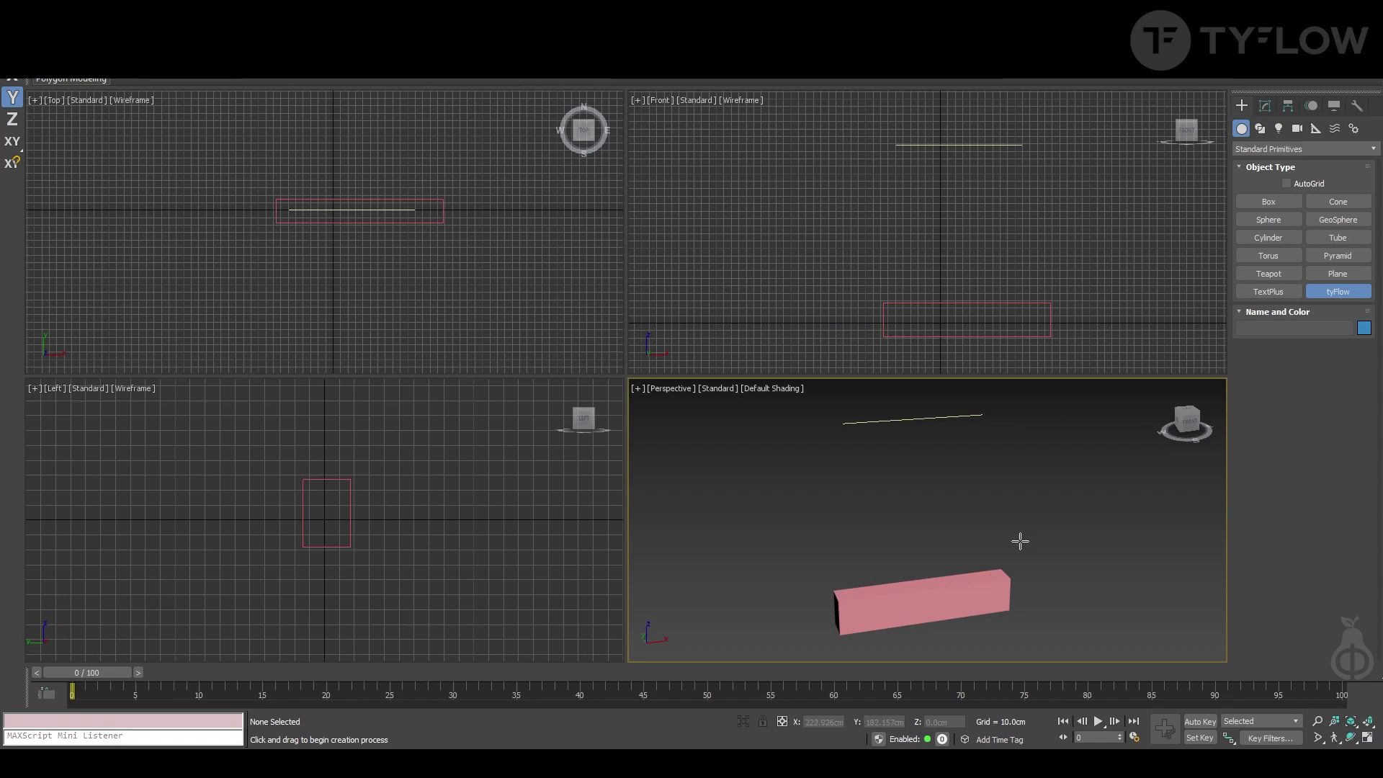
left_click(1102, 552)
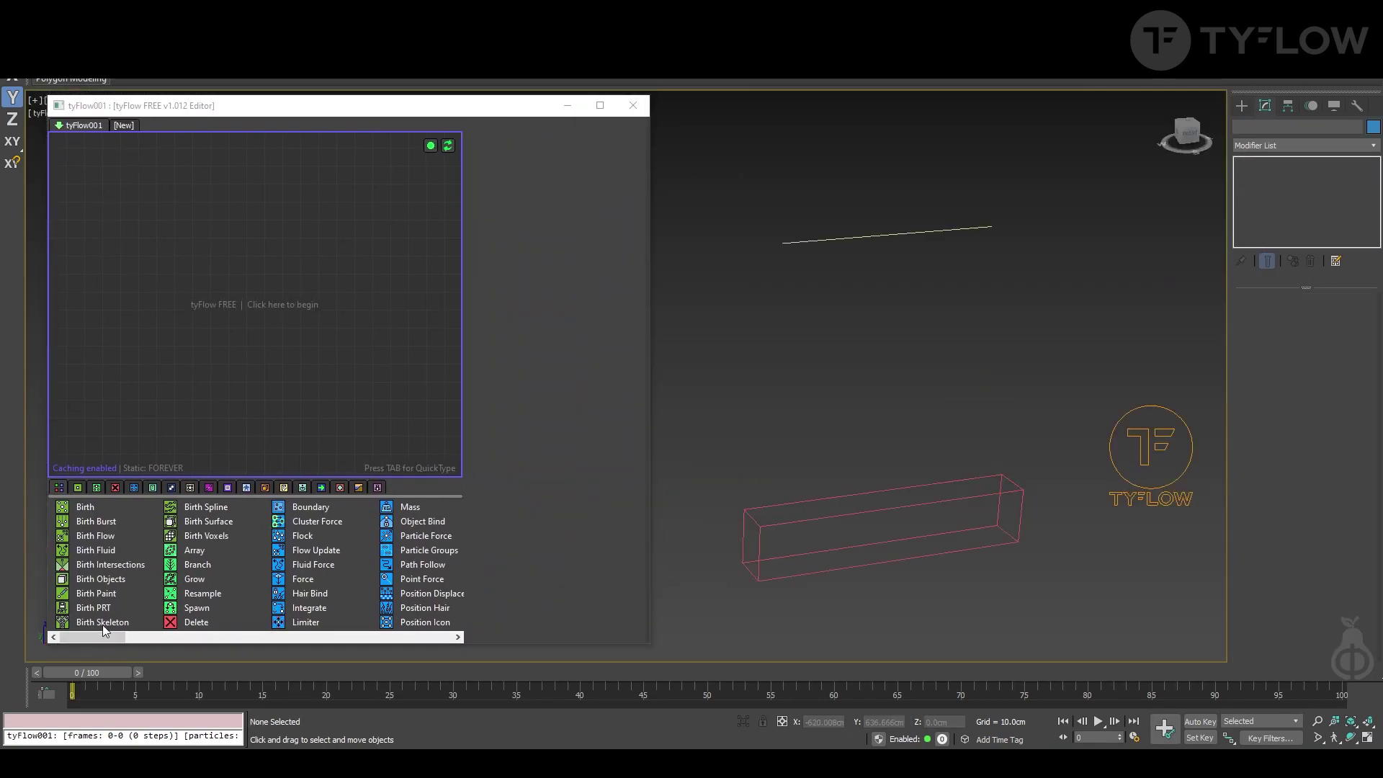
Add a Birth Spline operator in a new event of the flow and pick Line001 as its spline
left_click_drag(201, 506, 166, 216)
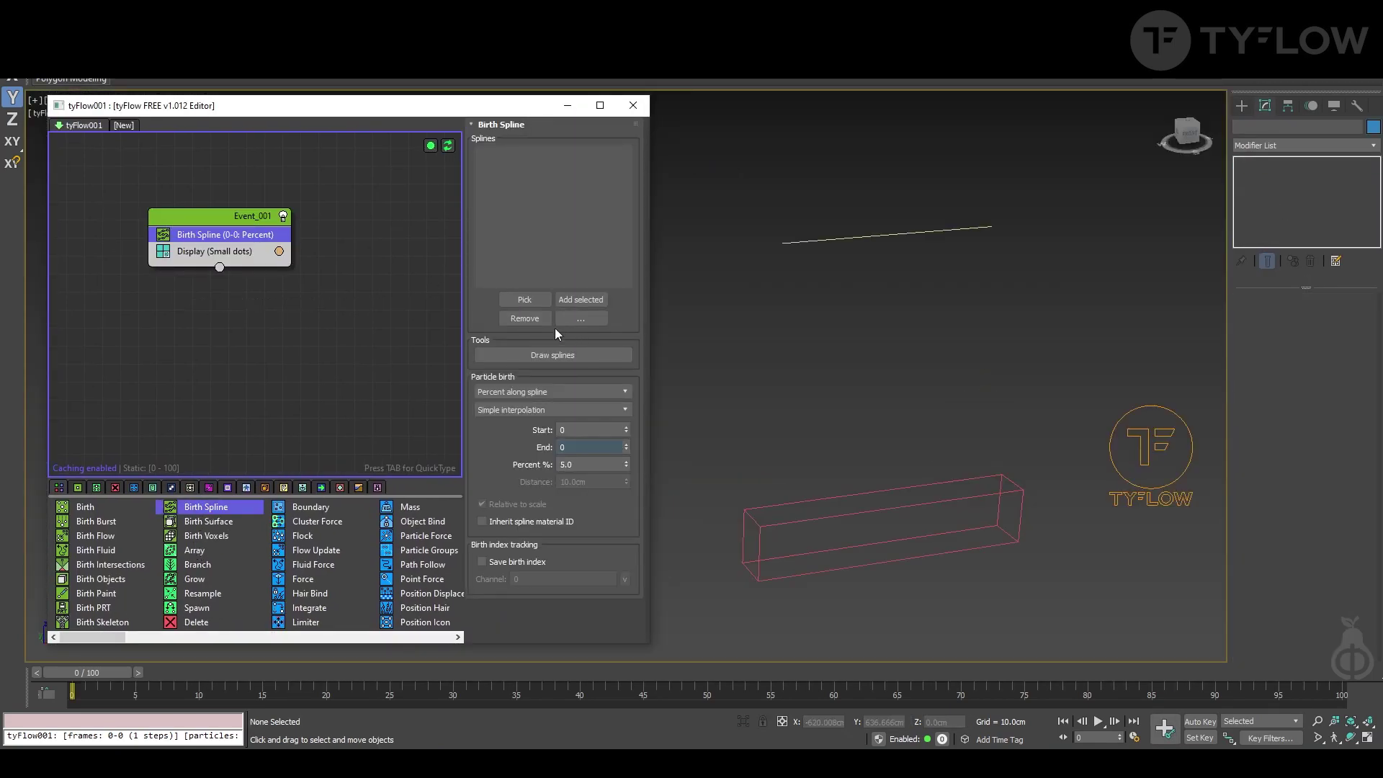
left_click(525, 299)
left_click(903, 235)
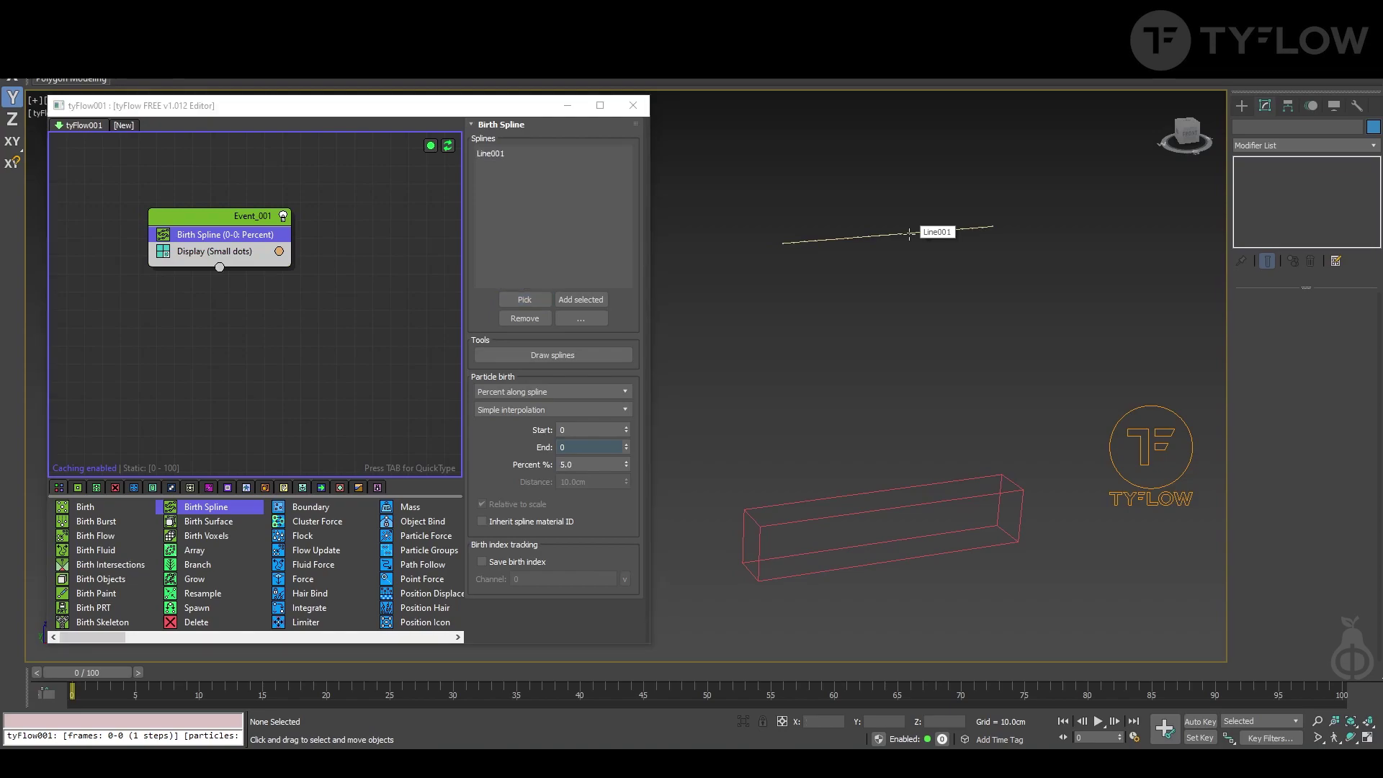
Add a Spawn operator and a Particle Switch operator set to Deactivate bindings to Event_001
left_click_drag(196, 609, 212, 240)
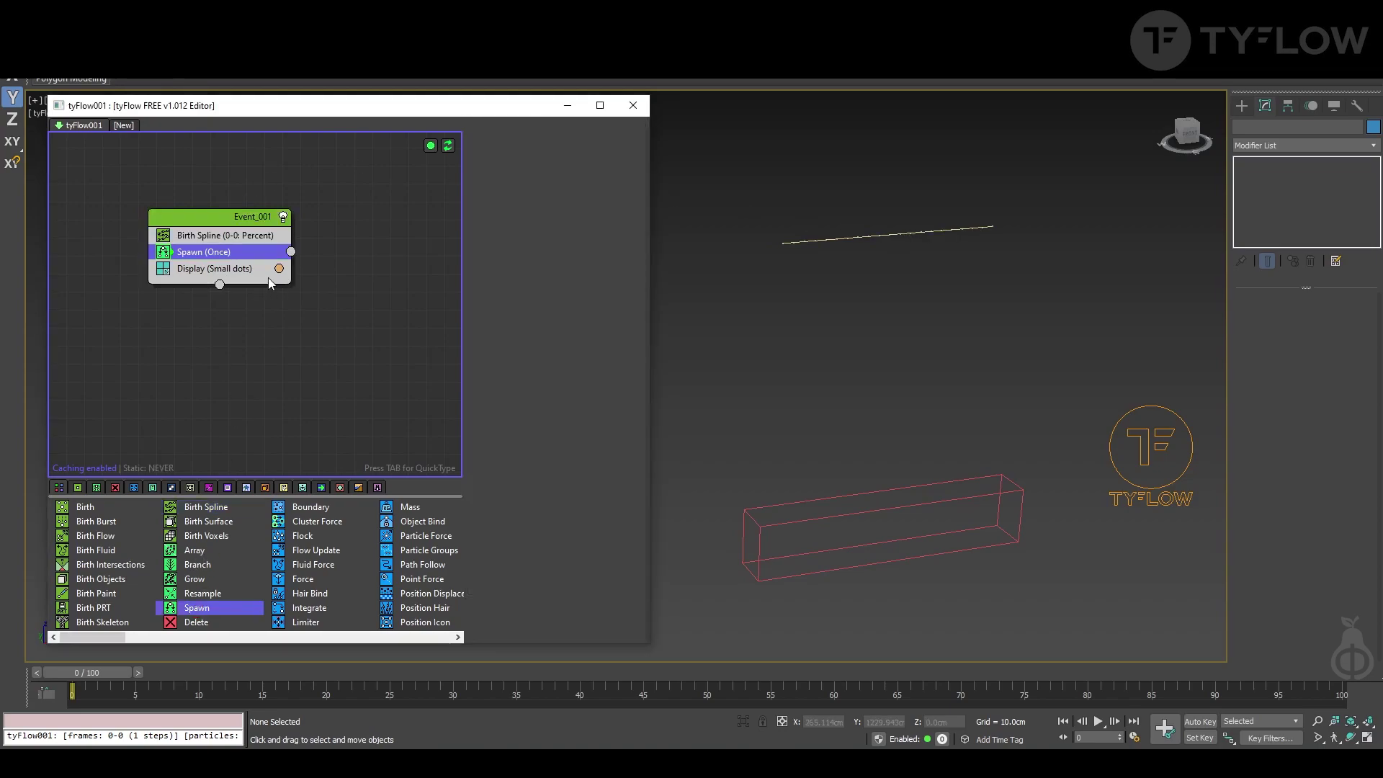
left_click(226, 490)
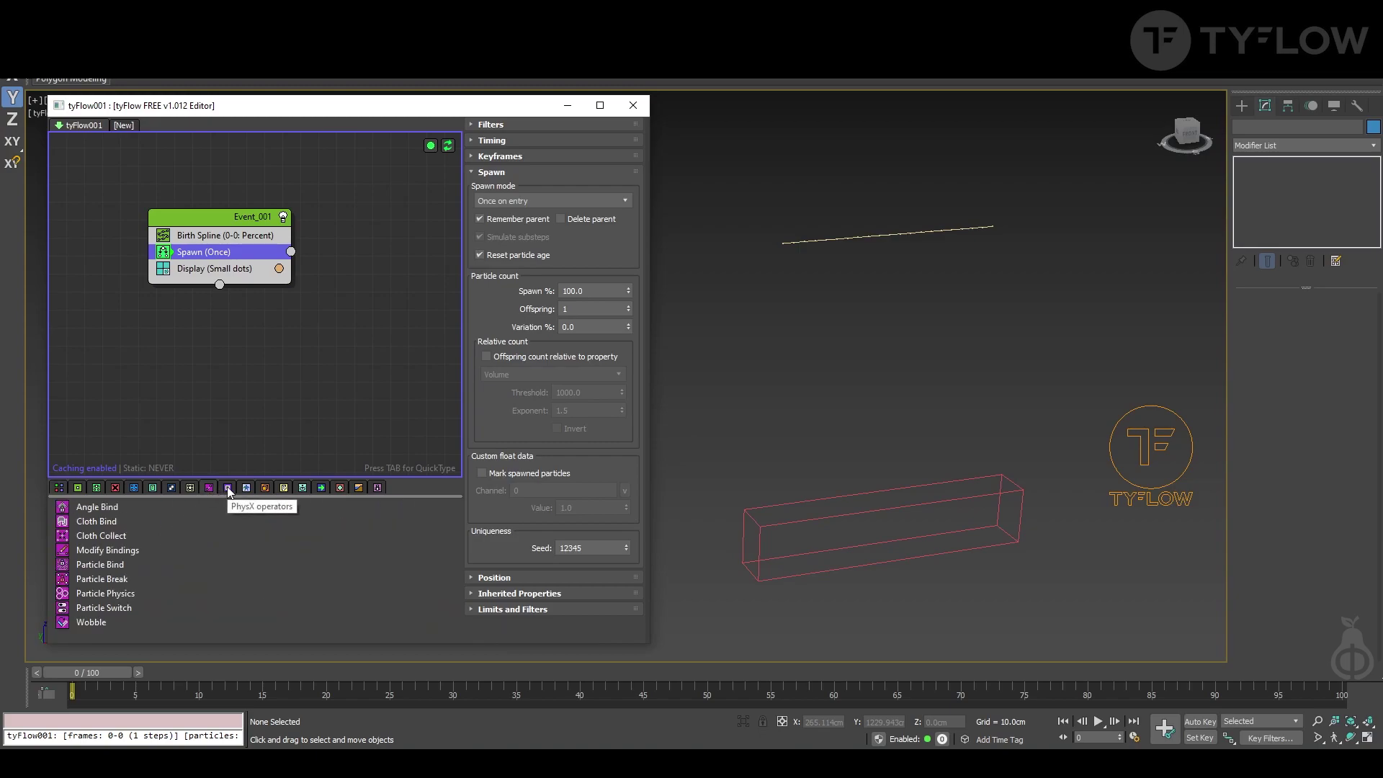
left_click(228, 489)
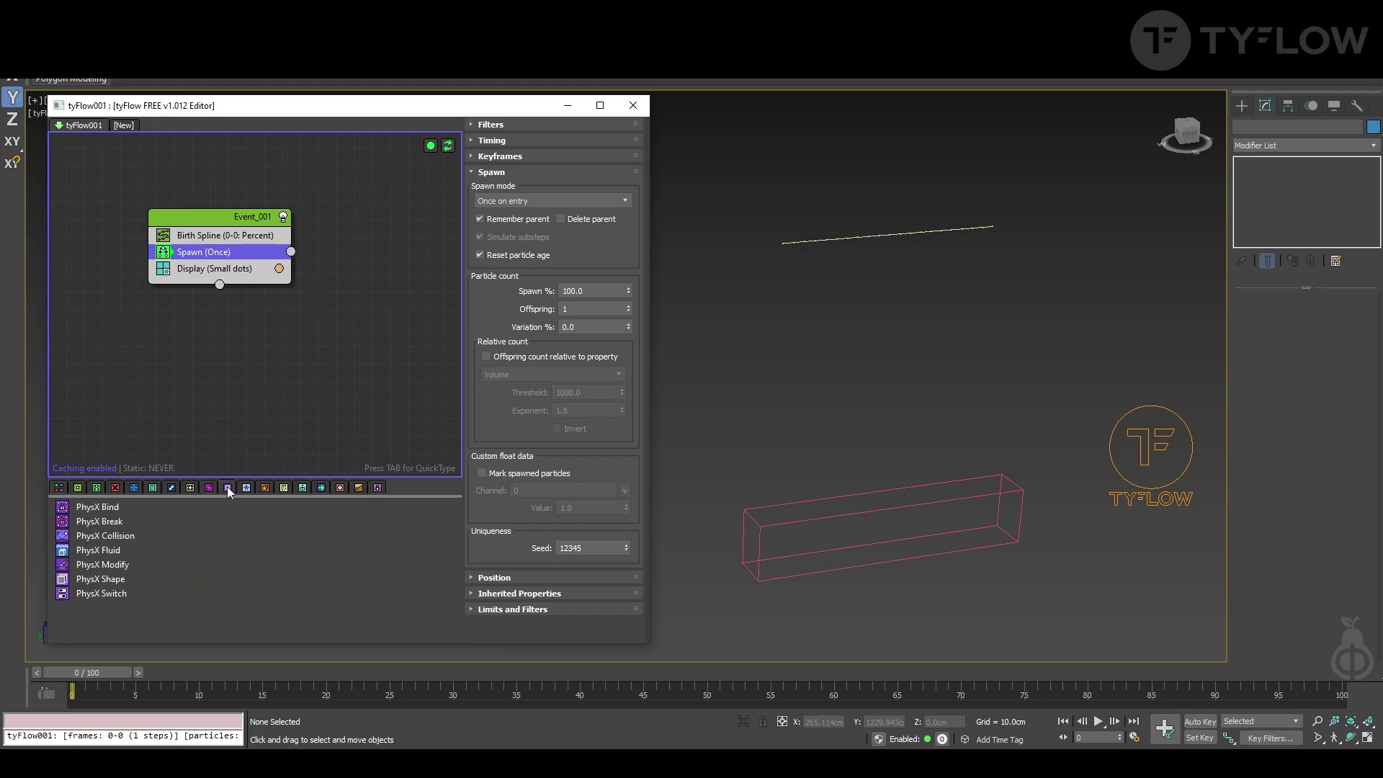
left_click(209, 489)
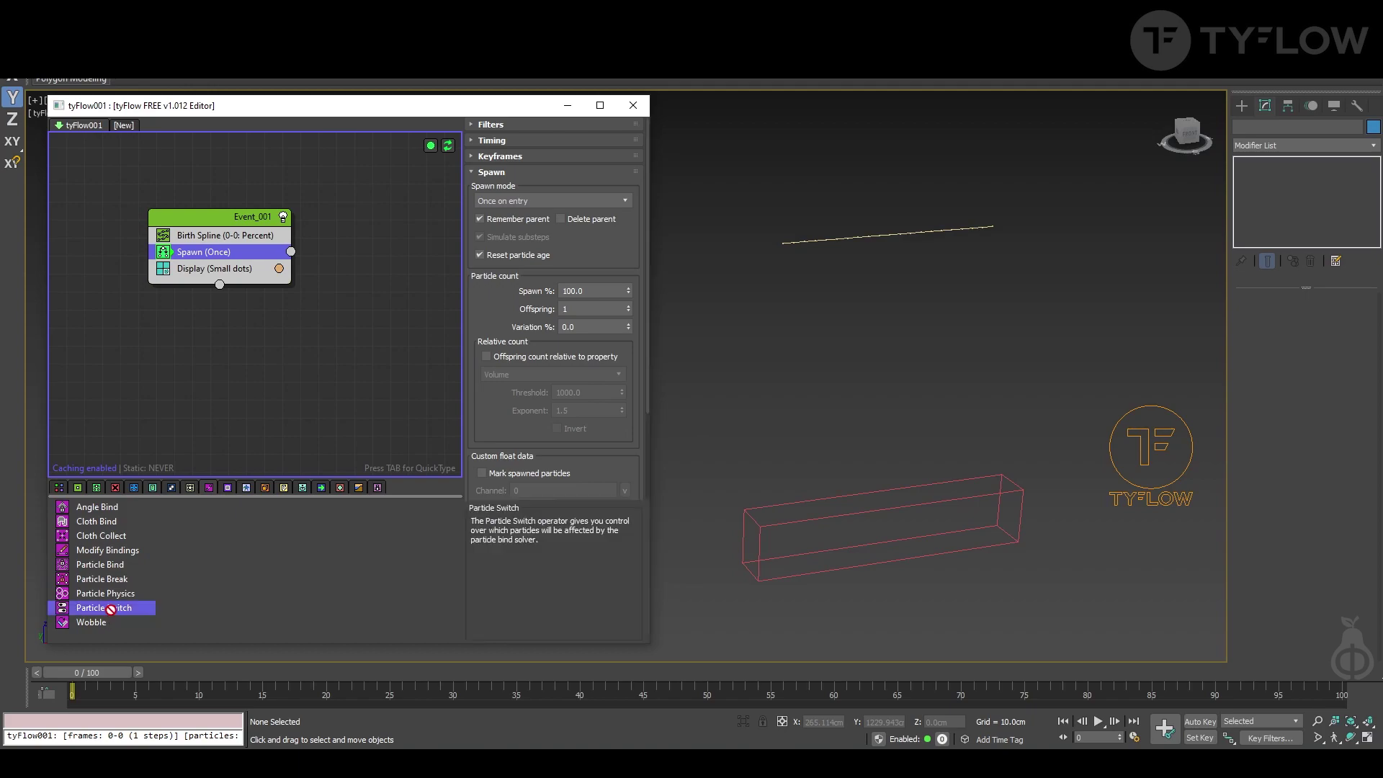
left_click_drag(108, 608, 194, 268)
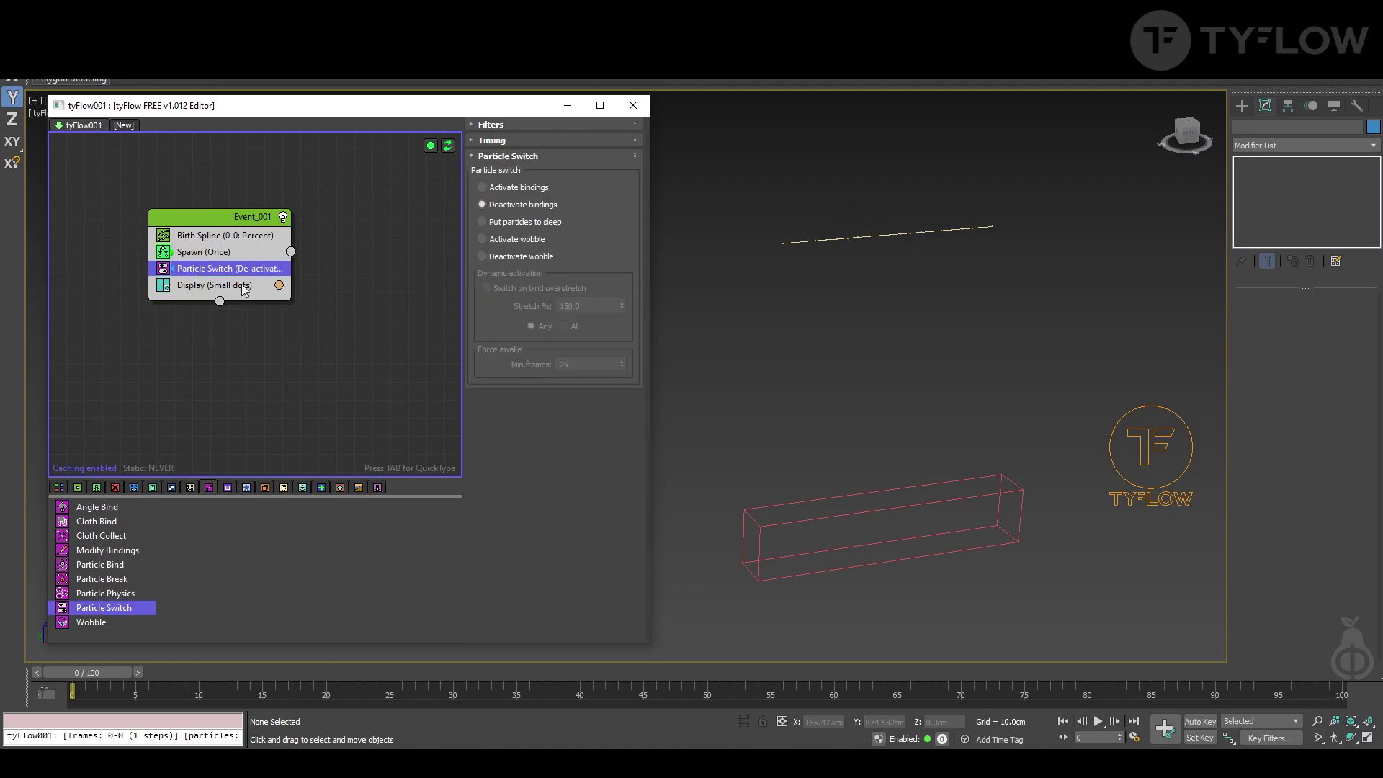
Set the display mode of Event_001's particles to Large dots
left_click(280, 283)
left_click(536, 155)
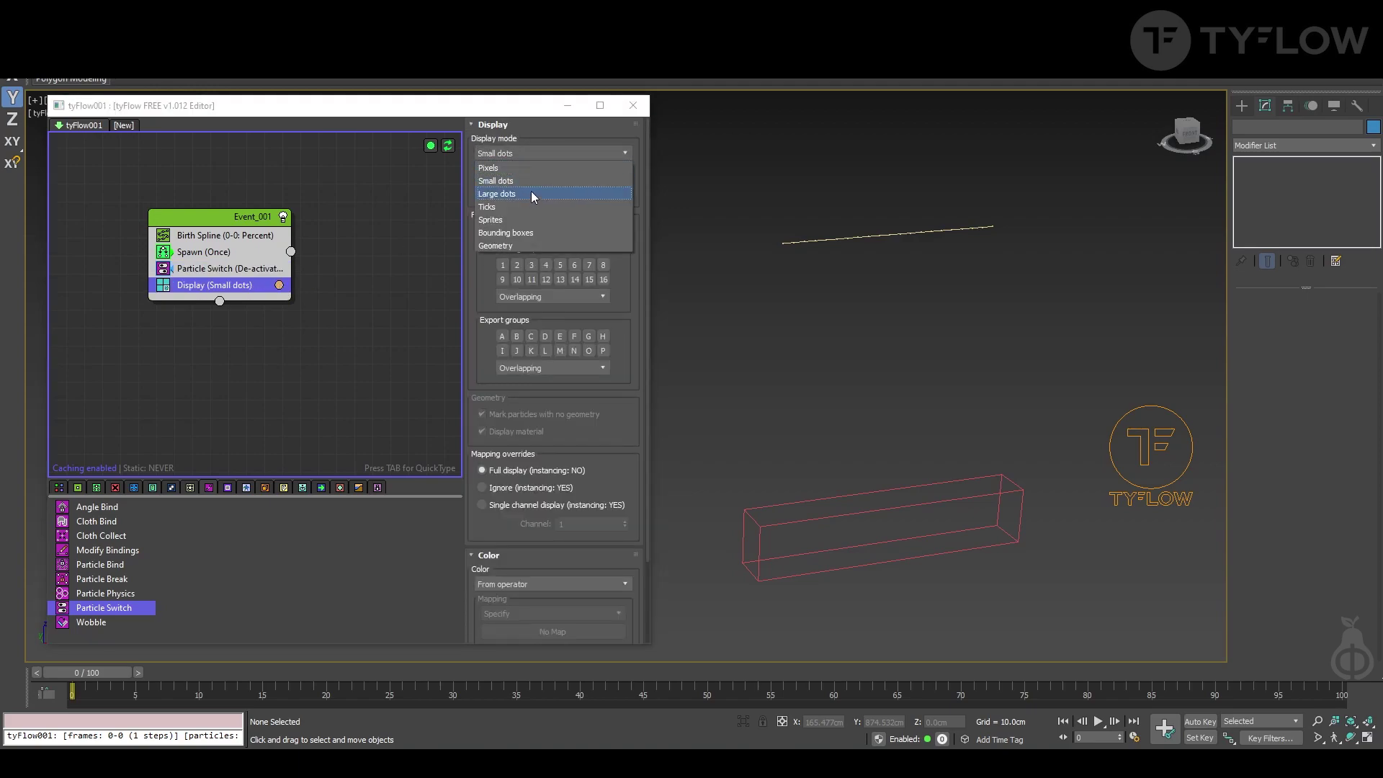
left_click(530, 193)
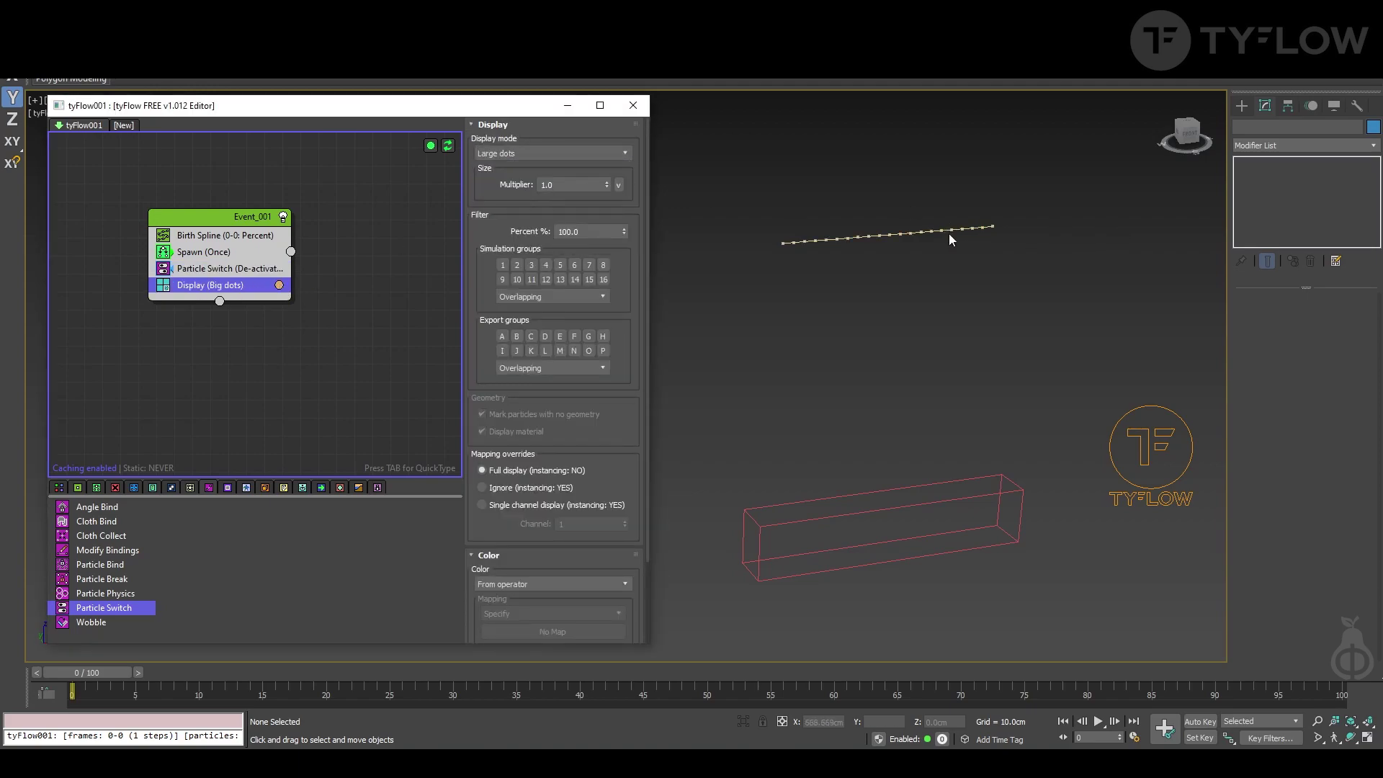
Create Event_002 with a Large dots display and connect the Spawn output of Event_001 to it
scroll(895, 296, "up", 3)
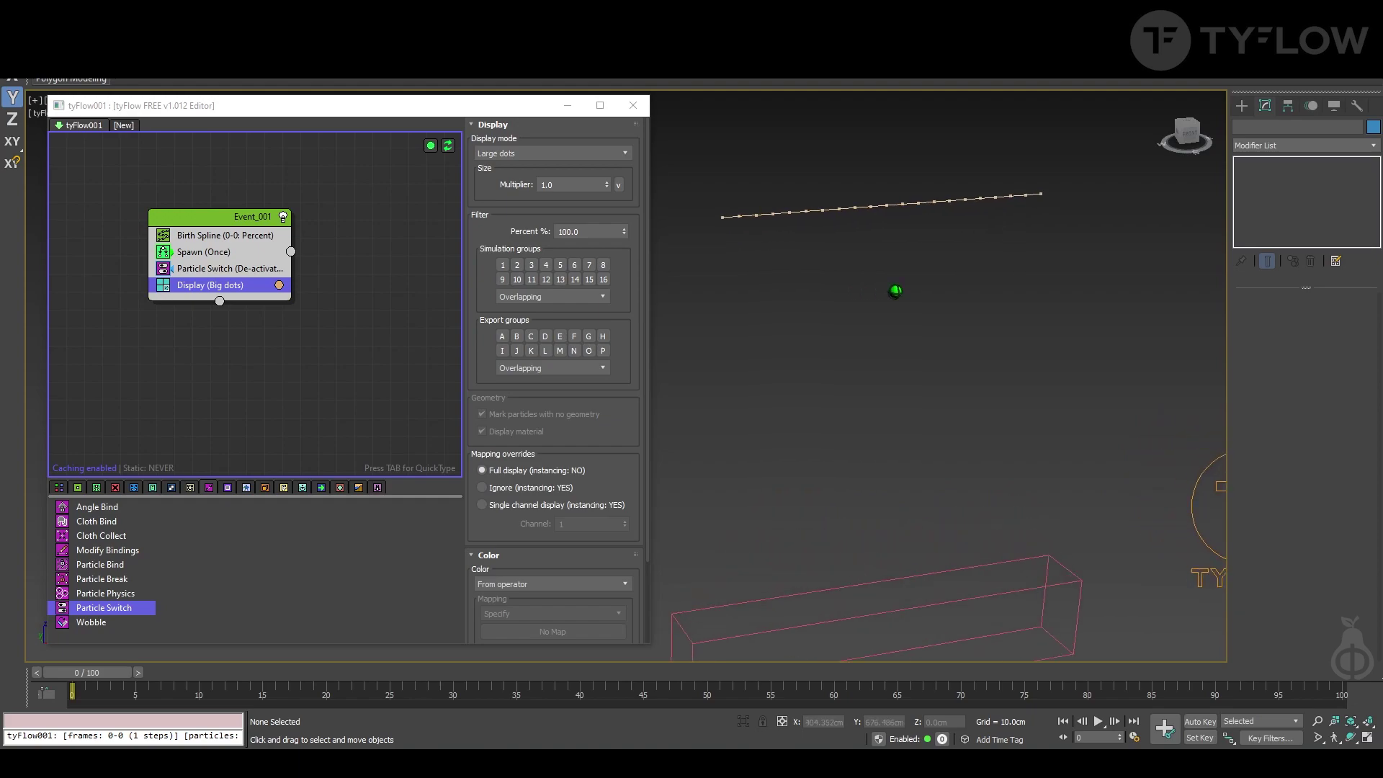
middle_click_drag(895, 291, 920, 217)
left_click_drag(267, 226, 232, 212)
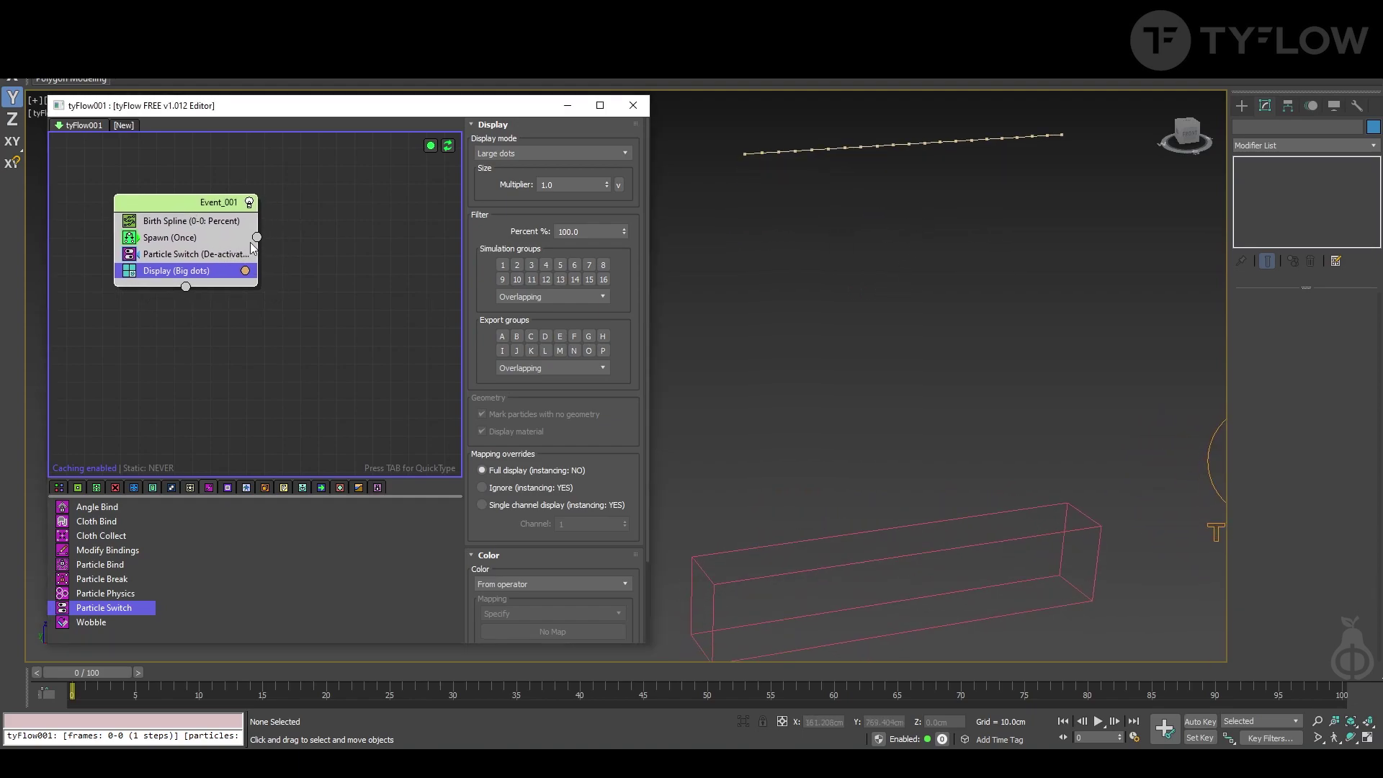
left_click_drag(337, 241, 371, 261)
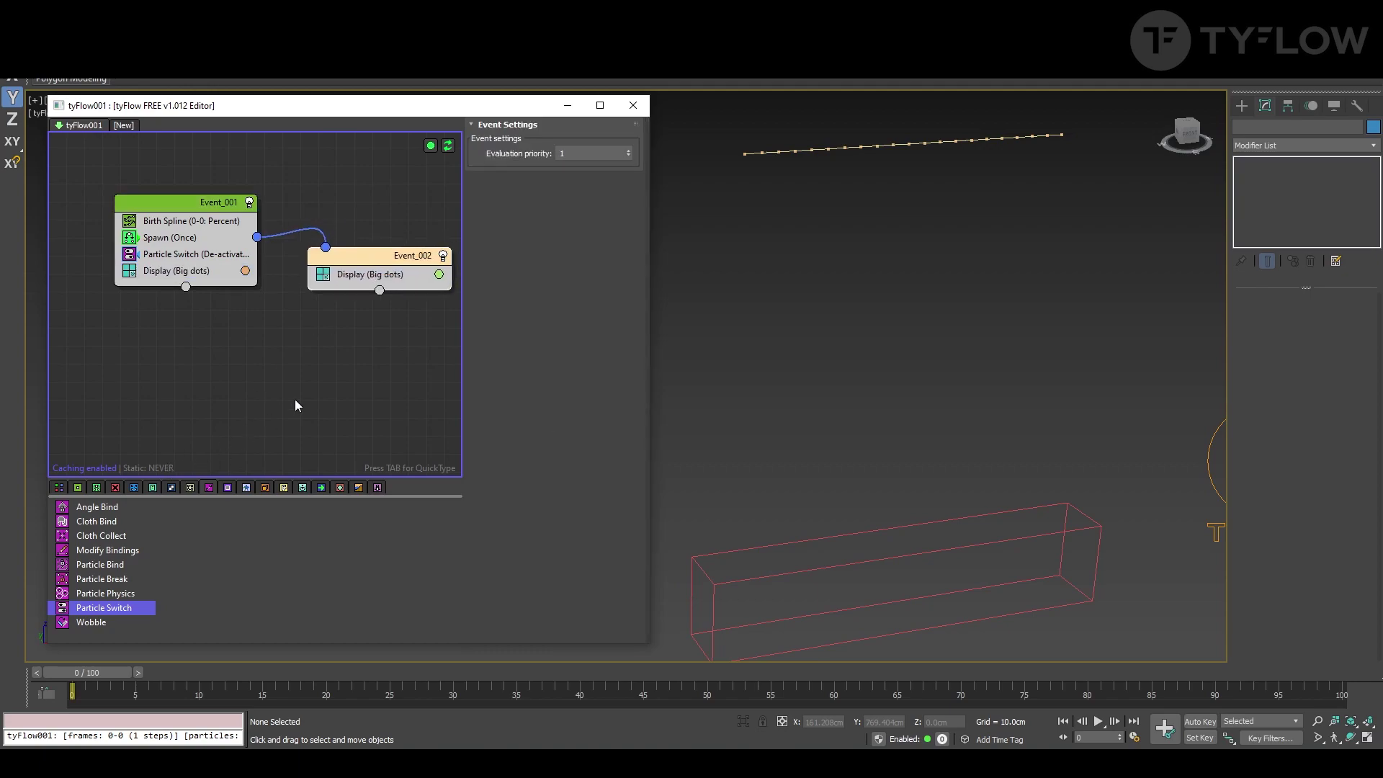
Add a Spread operator to Event_002 and set its Z particle offset to -231.9 cm, placing the particles inside the box
key("Tab")
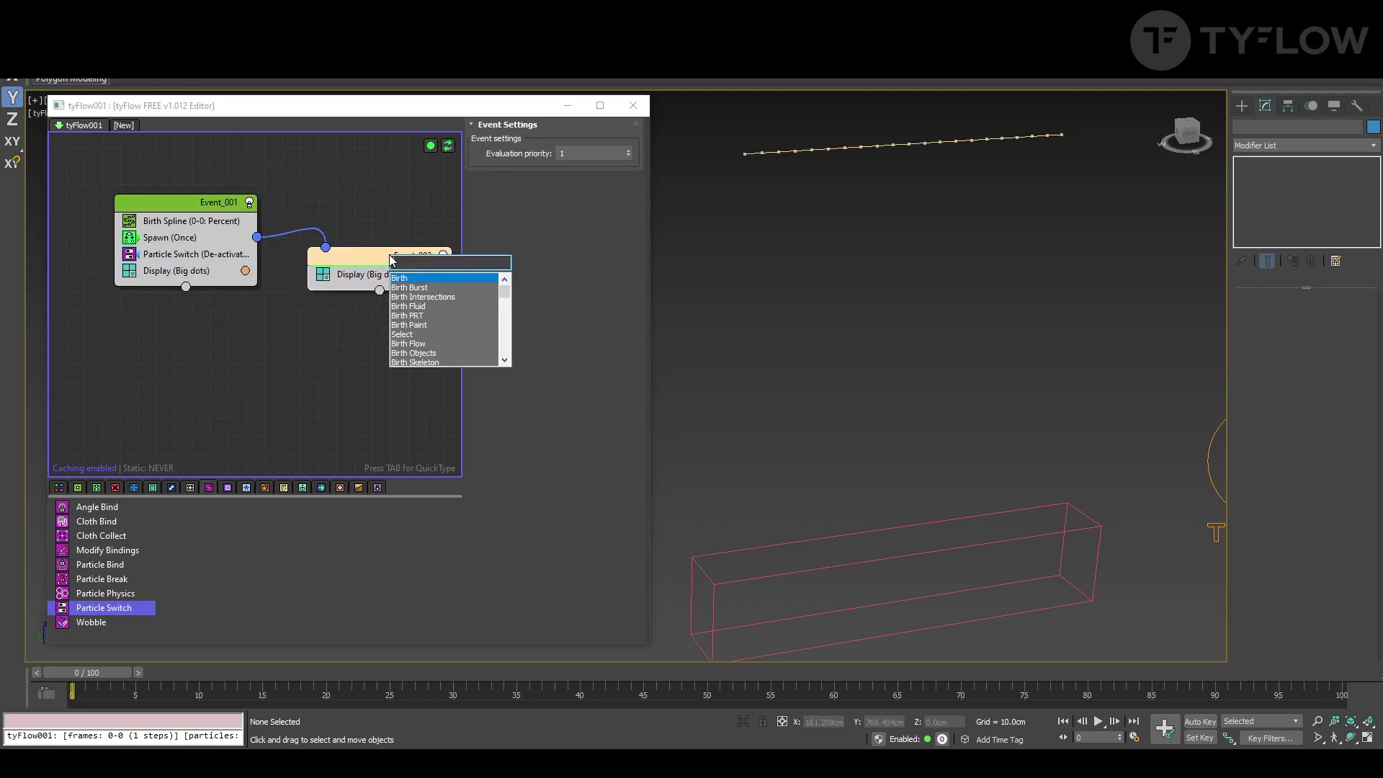
type("spre")
key("Return")
left_click_drag(375, 261, 375, 278)
middle_click_drag(364, 296, 330, 290)
scroll(330, 291, "down", 1)
left_click_drag(629, 292, 688, 713)
left_click_drag(771, 214, 772, 202)
mouse_move(918, 334)
middle_mouse_down("alt")
mouse_move(990, 288)
mouse_move(921, 324)
mouse_move(923, 312)
middle_mouse_up("alt")
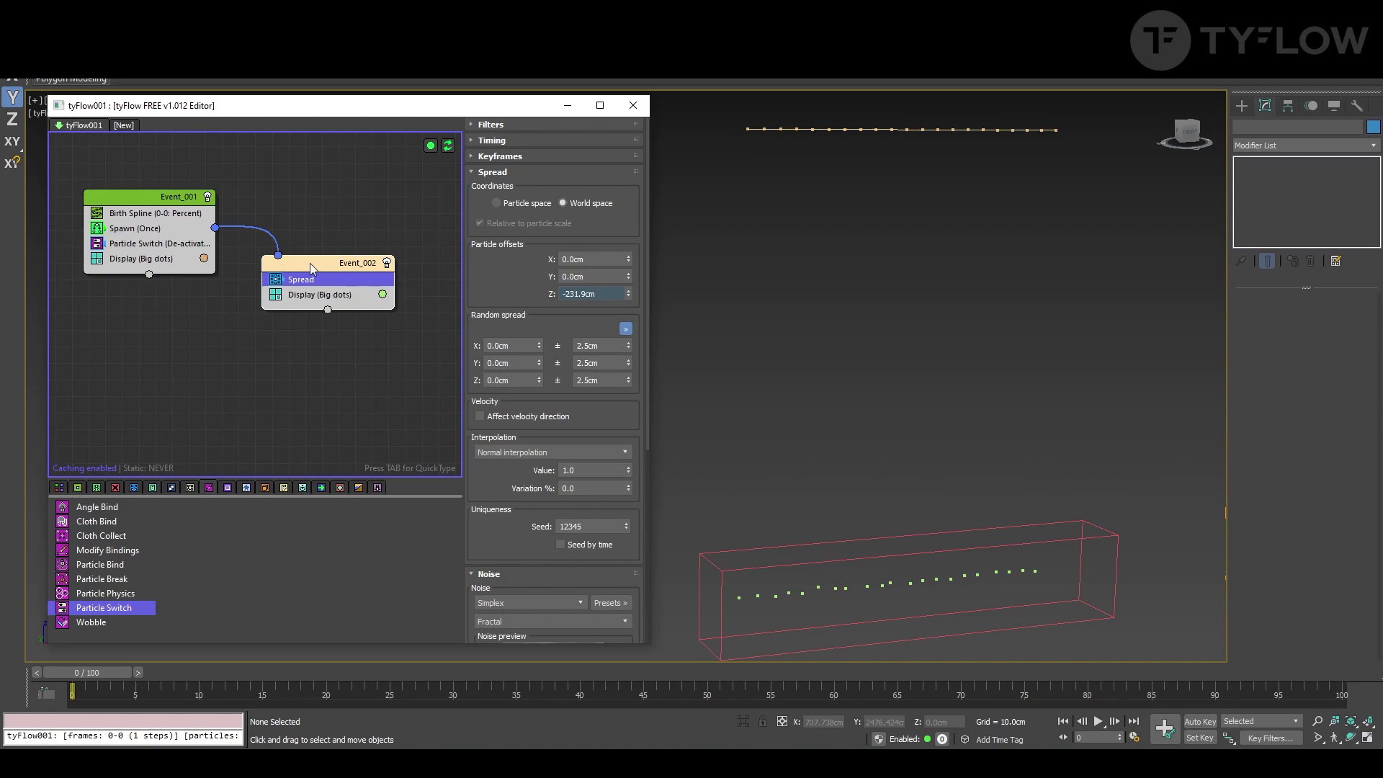
Add a Resample operator below Spread in Event_002, enable Parent/children resampling and set its distance threshold to 11.696
key("Tab")
type("res")
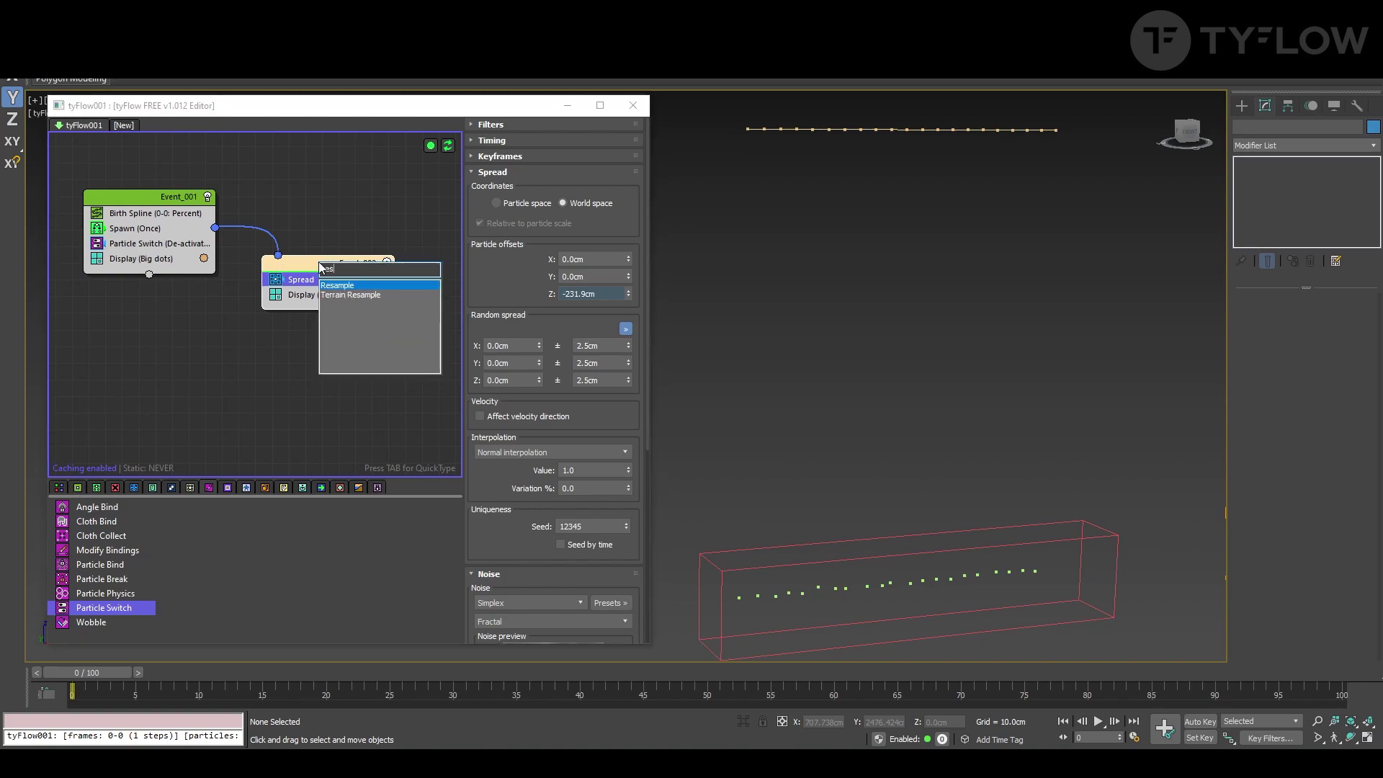
left_click(375, 286)
left_click_drag(336, 285, 336, 298)
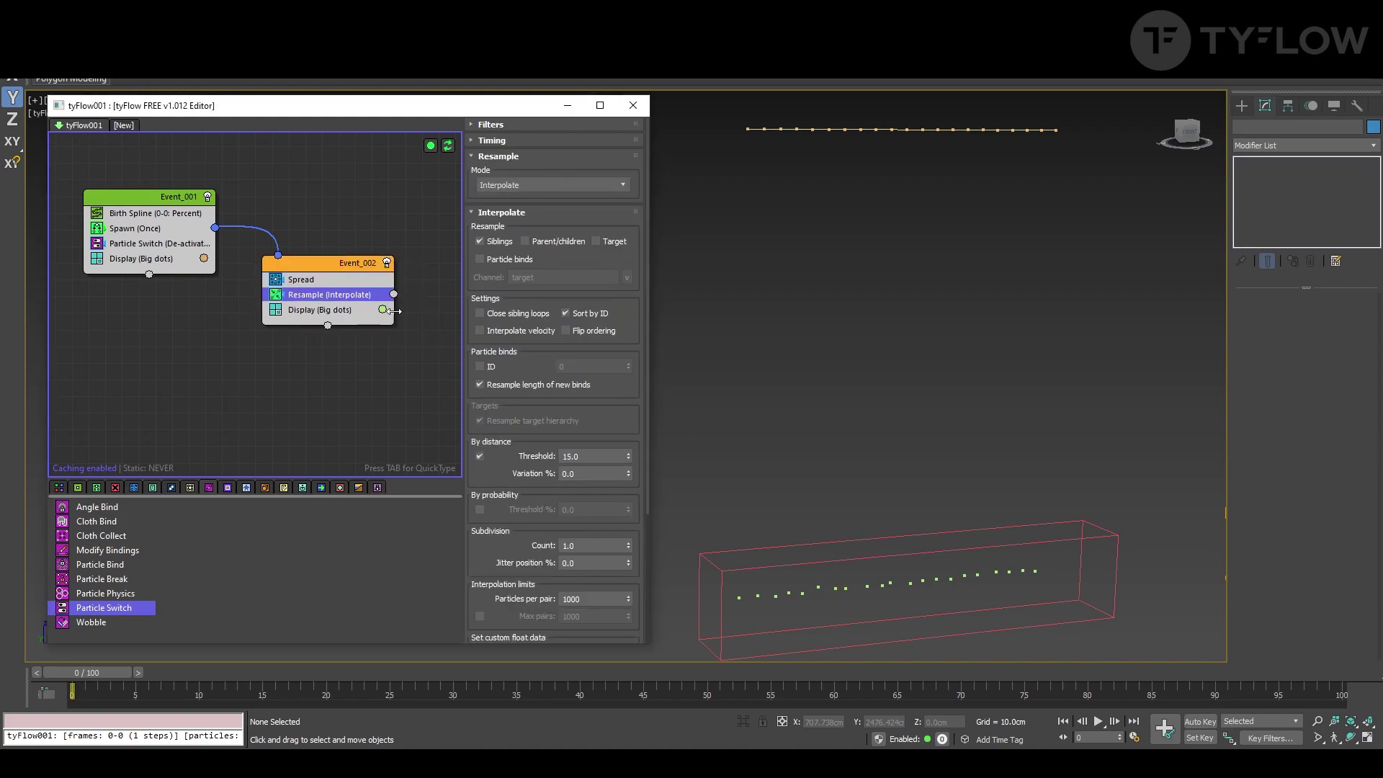
left_click(551, 244)
left_click_drag(629, 457, 630, 496)
mouse_move(864, 458)
middle_mouse_down("alt")
mouse_move(828, 434)
mouse_move(870, 457)
middle_mouse_up("alt")
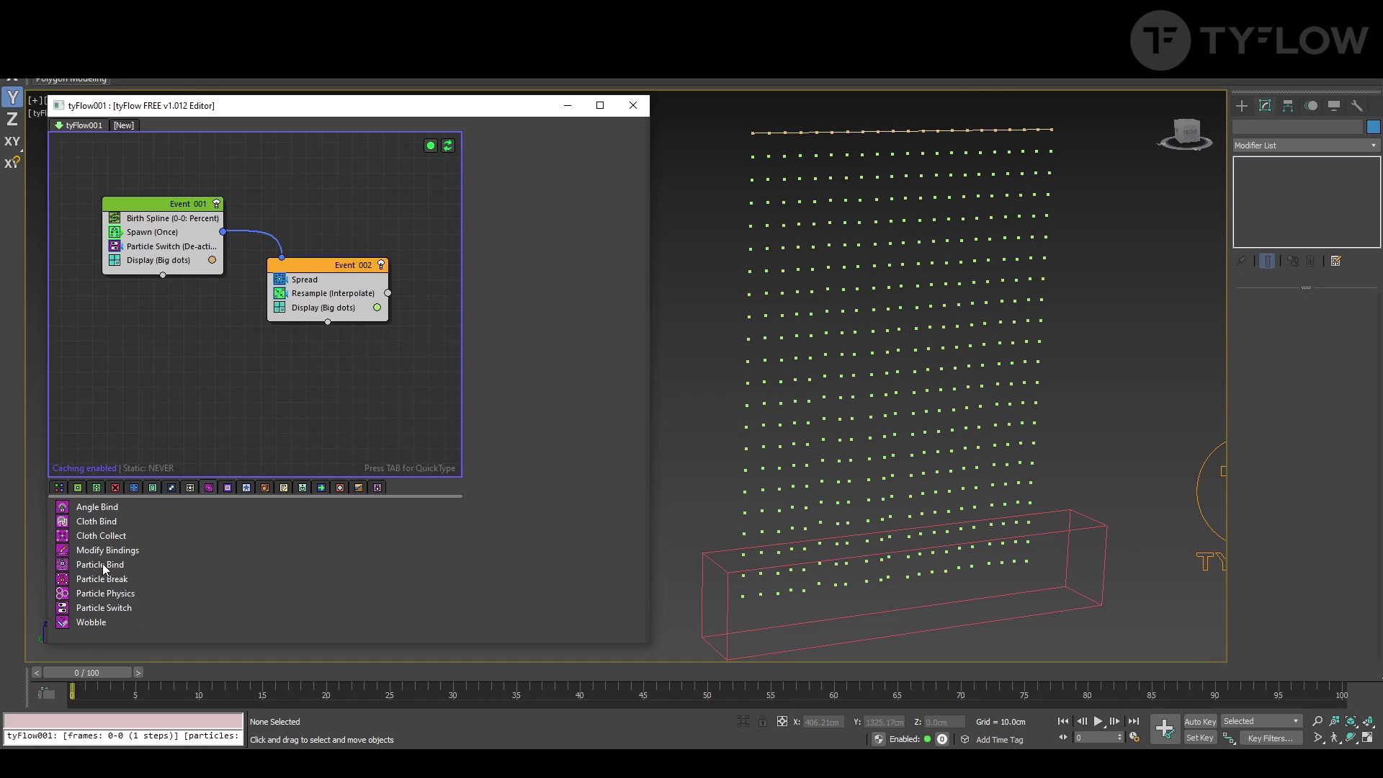
Add a Particle Bind operator at the start of Event_002 and enable Show bindings
left_click_drag(103, 567, 312, 282)
left_click(502, 516)
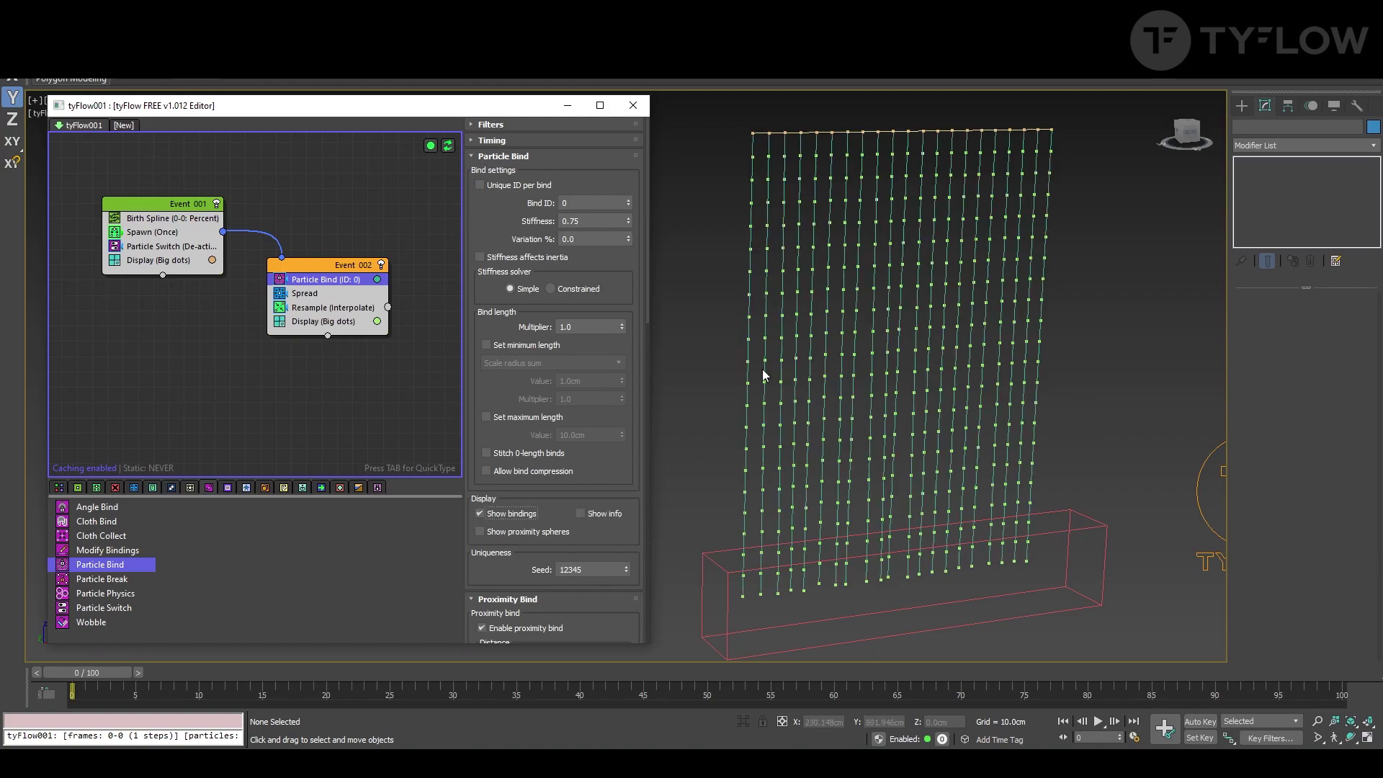
Add a Spline Paths operator to Event_002 directly below the Resample operator
left_click(337, 265)
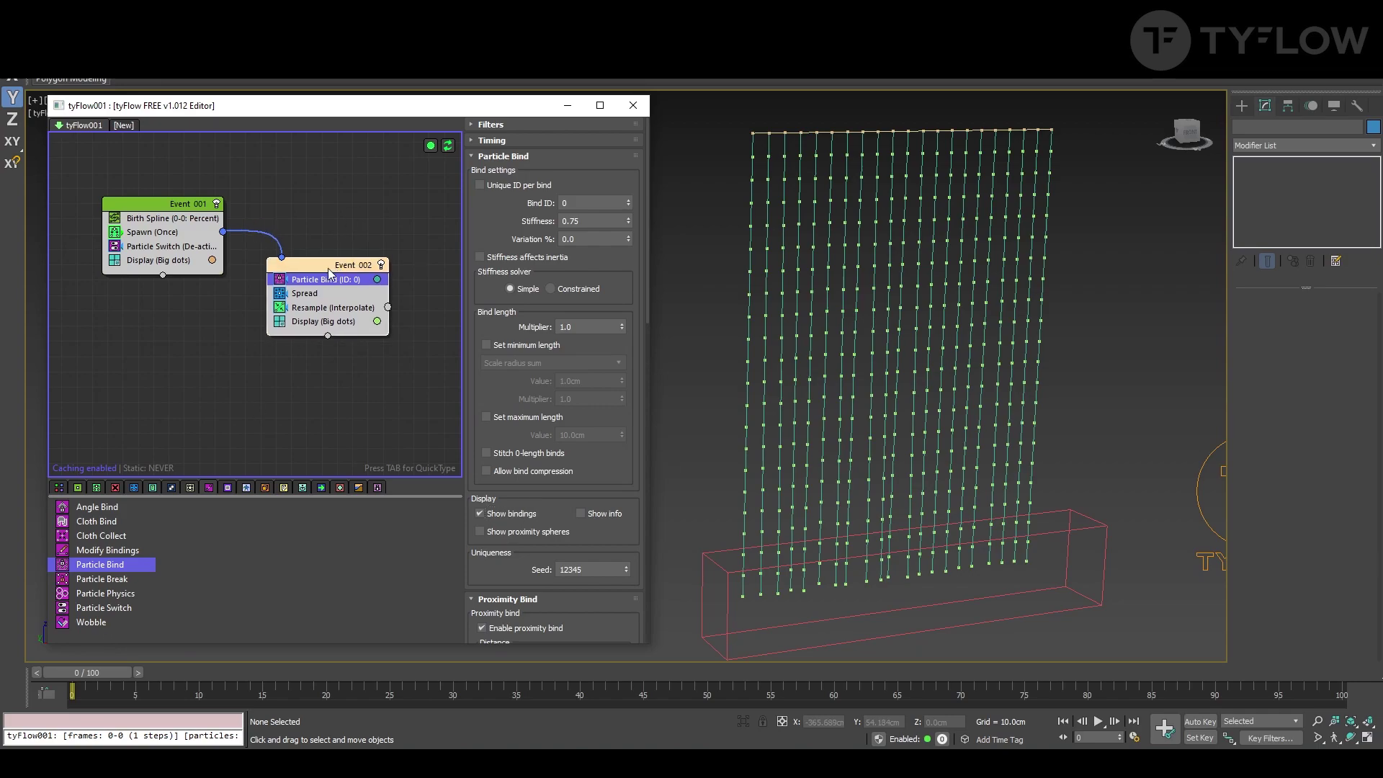
key("Tab")
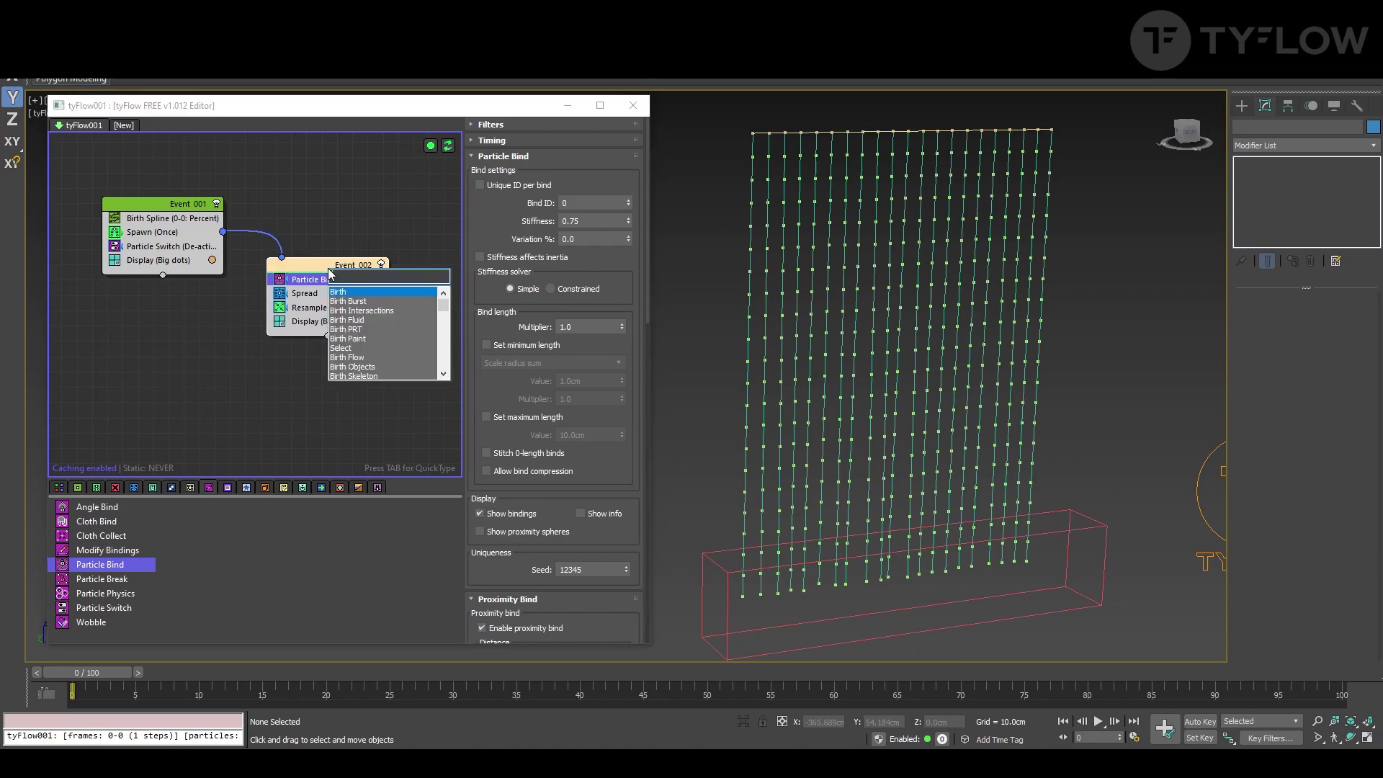
type("spl")
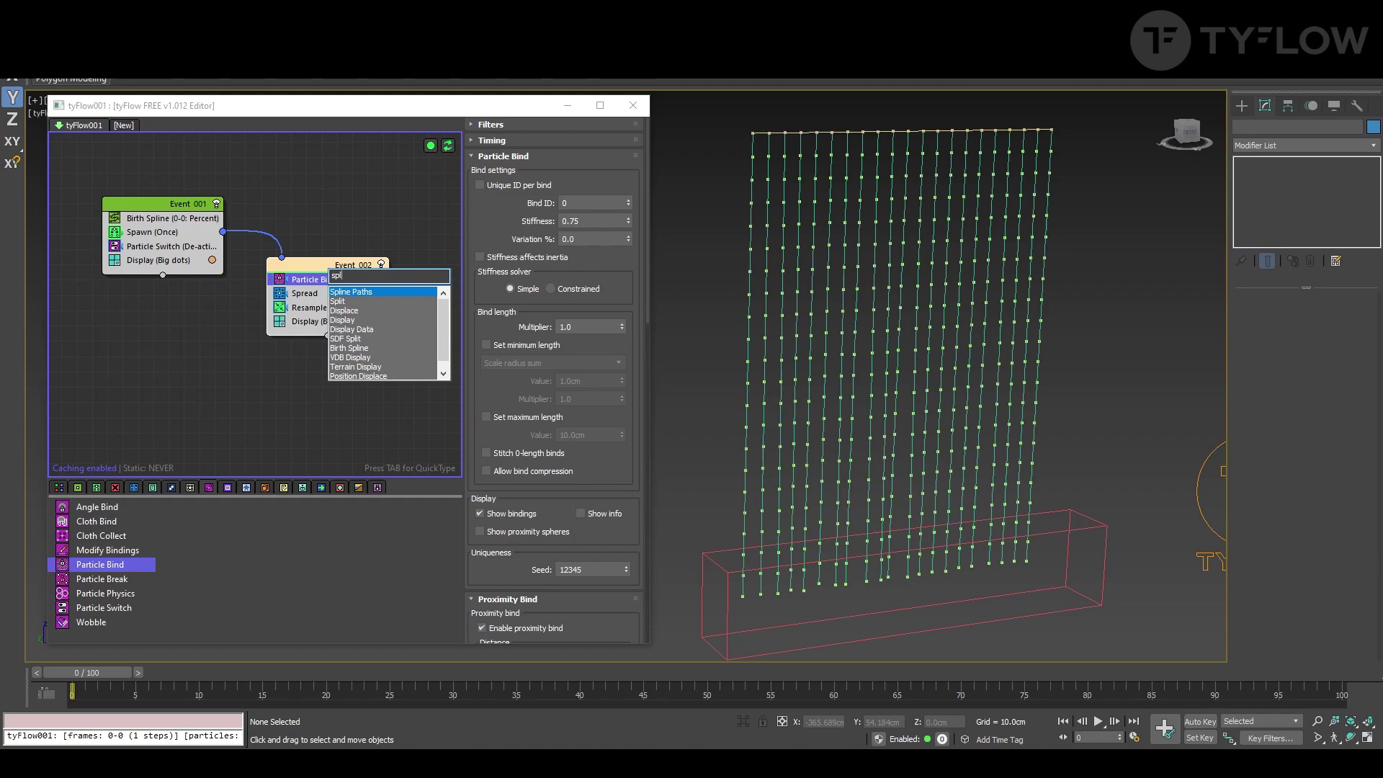
left_click(376, 293)
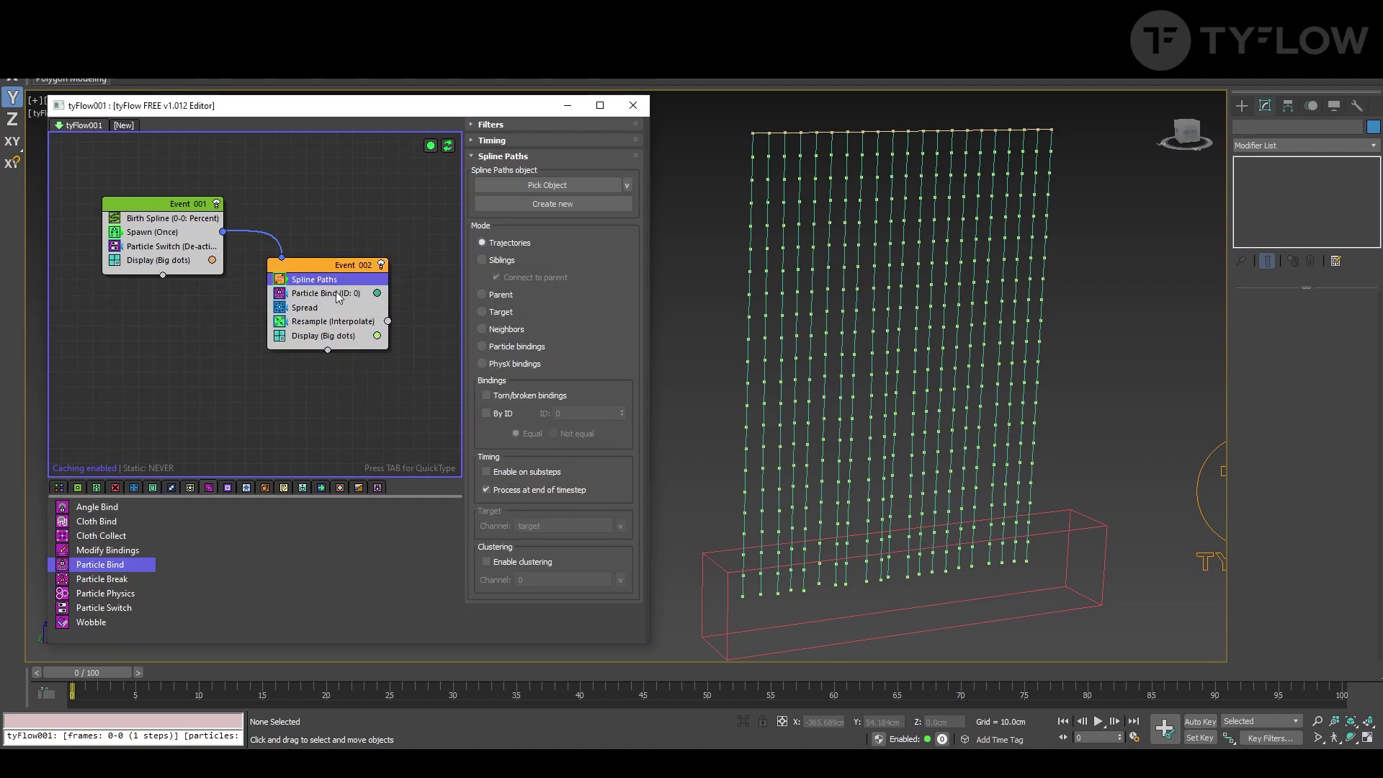
left_click(315, 324)
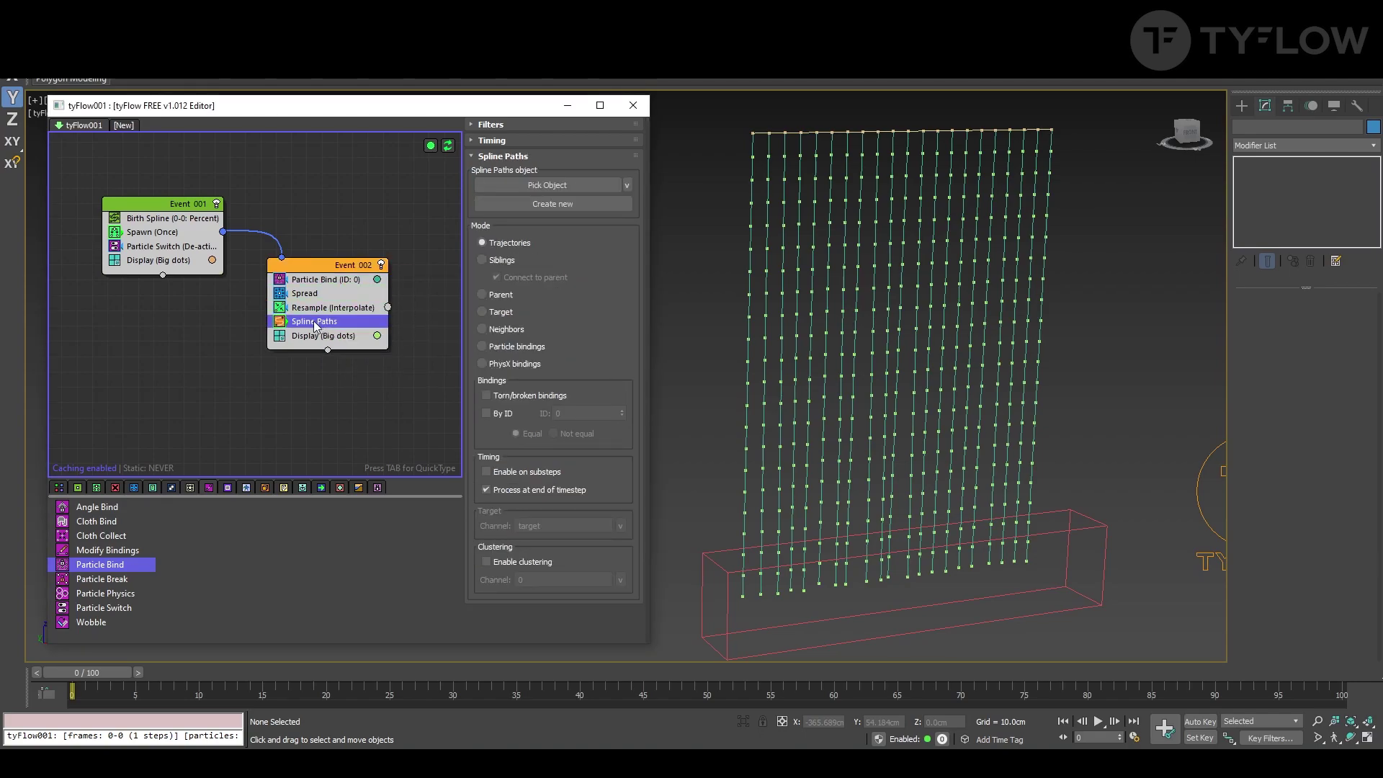
Create a new tySplines object with its tySplineMesher modifier enabled and set the Spline Paths mode to Particle bindings
left_click(564, 205)
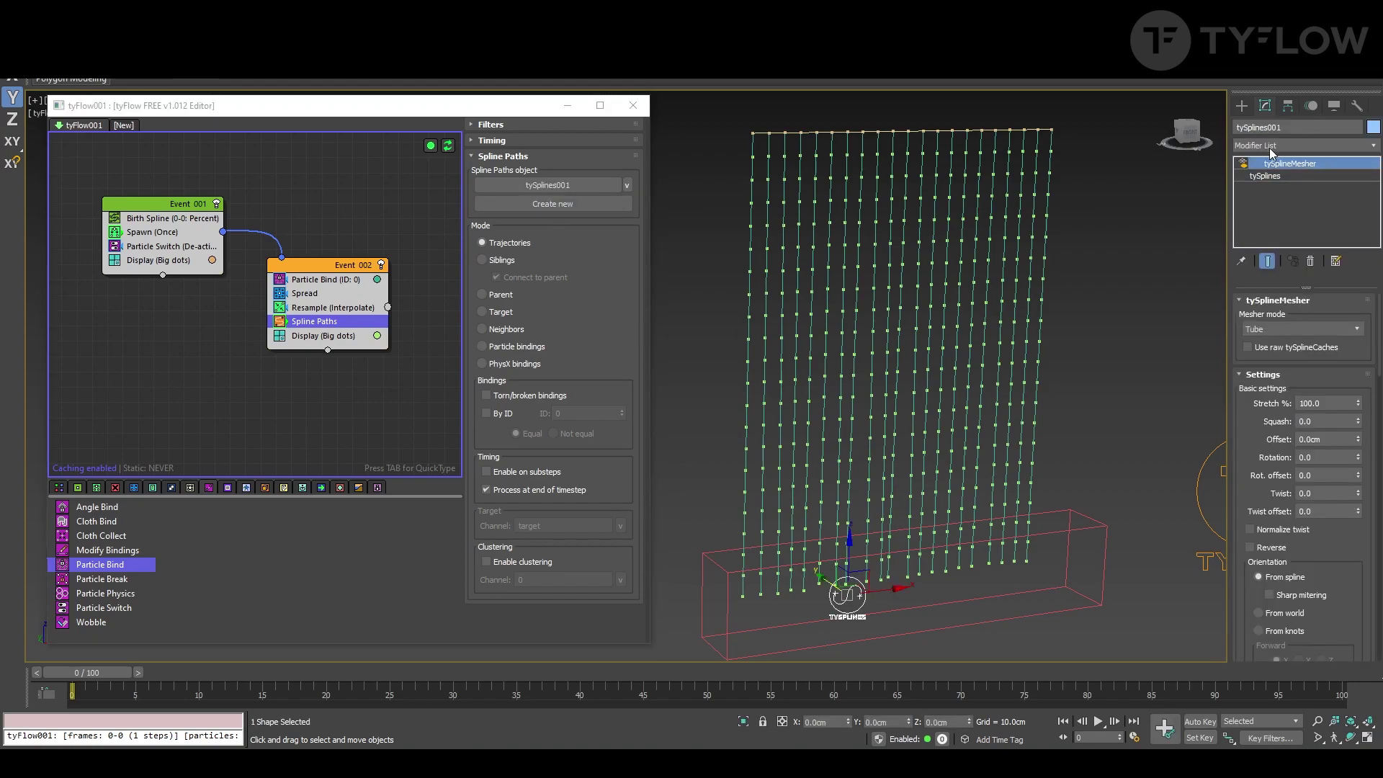
left_click(1245, 164)
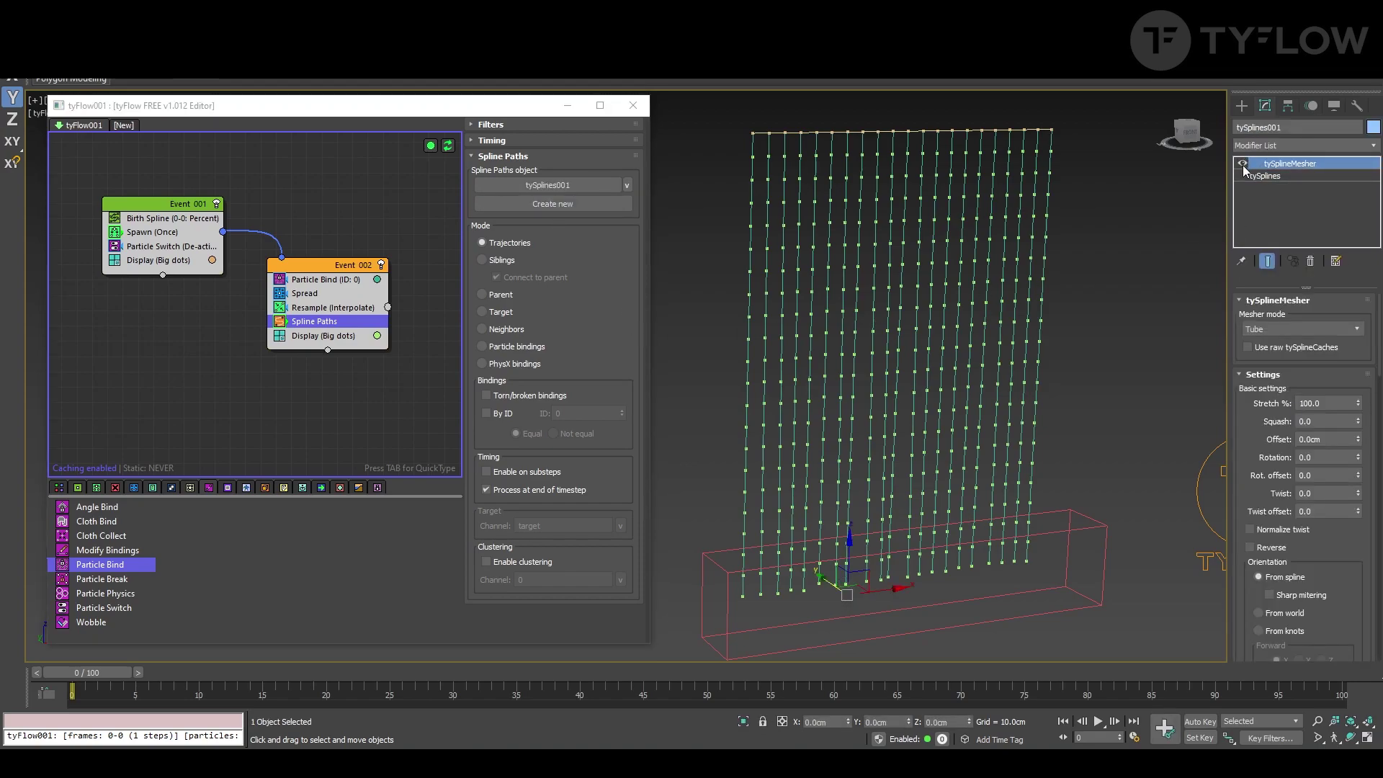
left_click(518, 348)
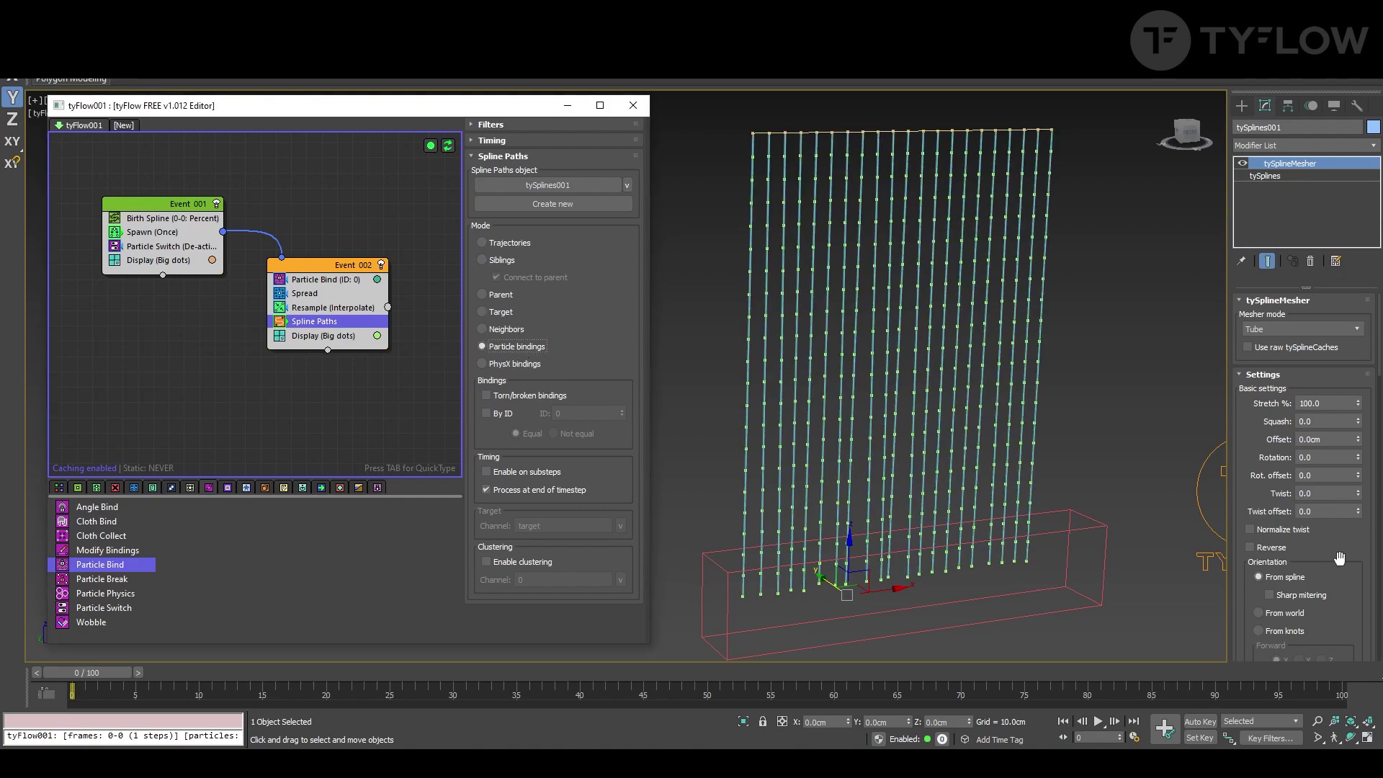
Set the tySplineMesher tube radius to 2.632 cm
scroll(1340, 544, "down", 5)
scroll(1342, 482, "down", 7)
mouse_move(1358, 473)
left_mouse_down()
mouse_move(1359, 436)
mouse_move(1360, 463)
left_mouse_up()
Set the Birth Spline percentage to 3.32 and adjust the Resample operator's distance threshold
left_click(171, 220)
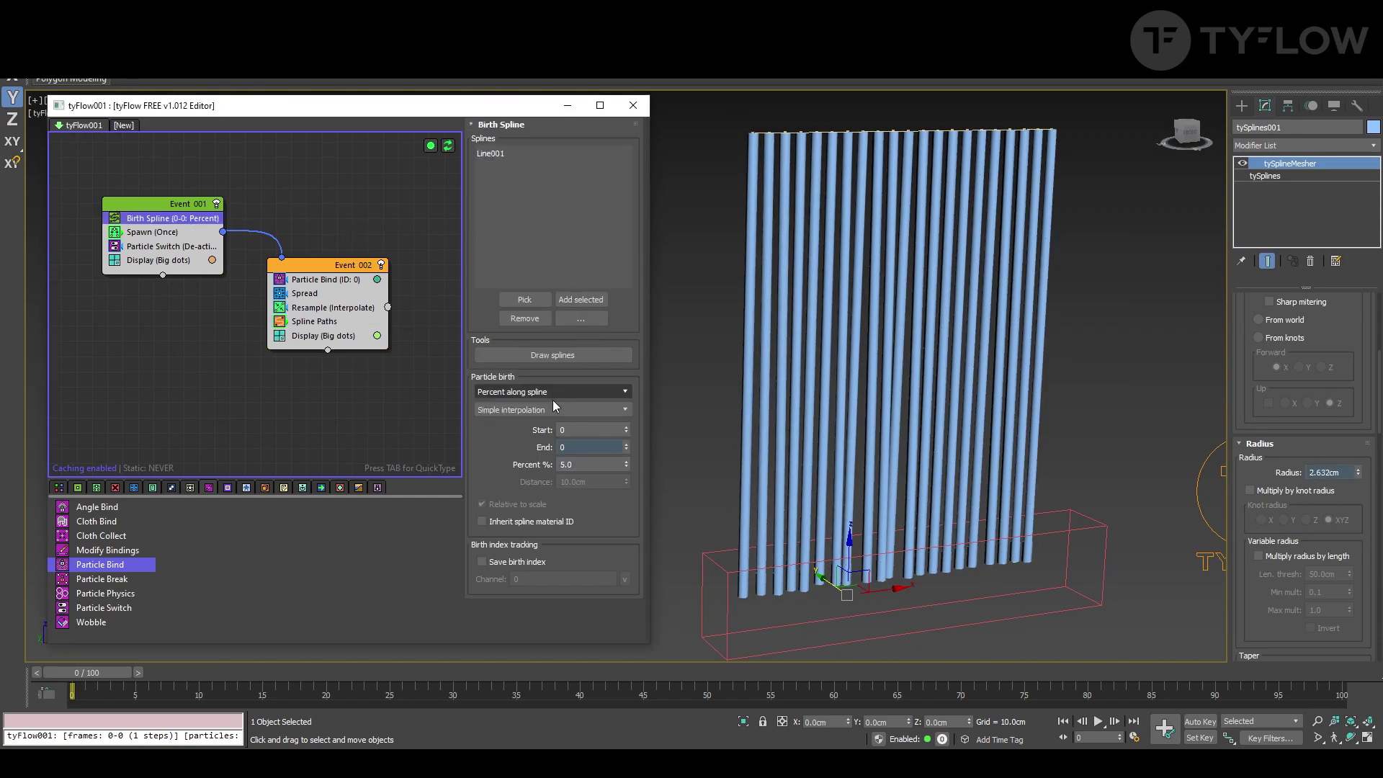
left_click_drag(628, 467, 637, 533)
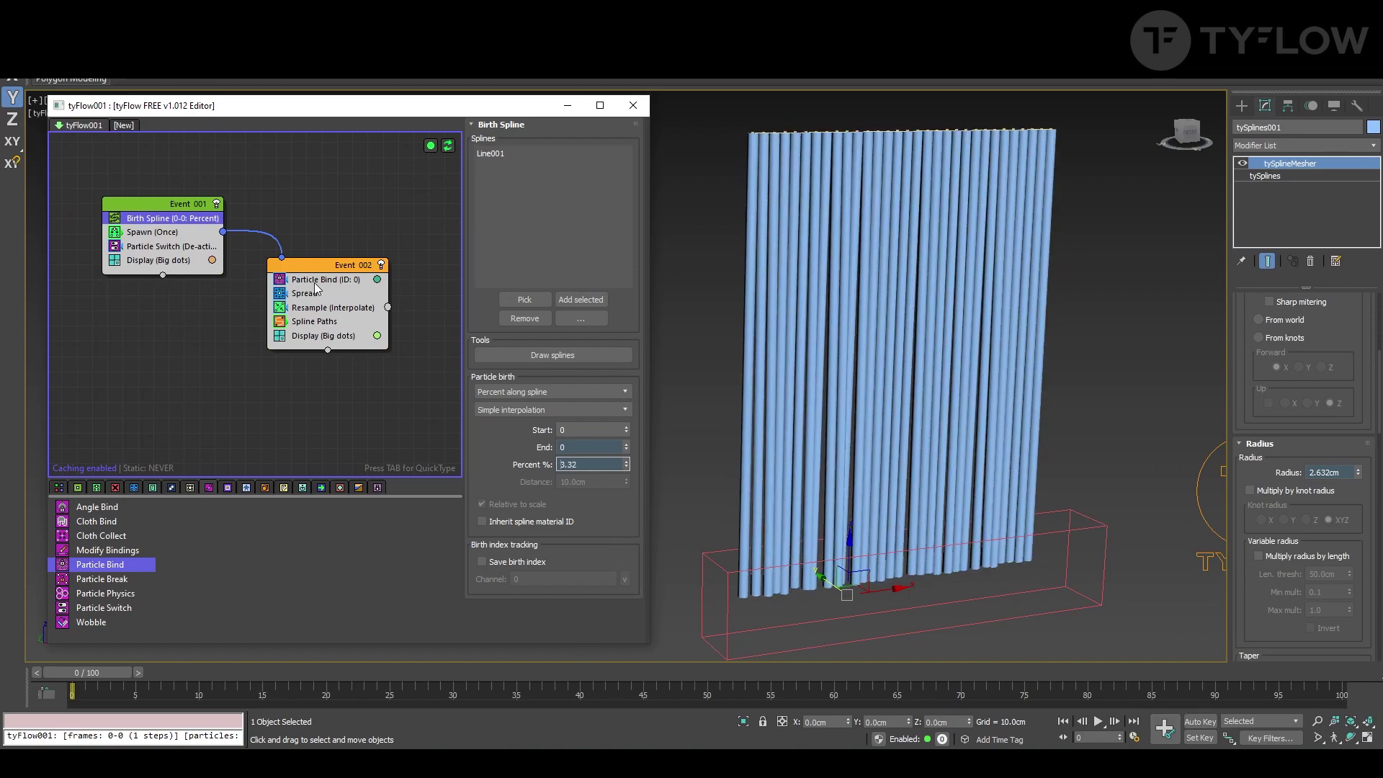
left_click(327, 308)
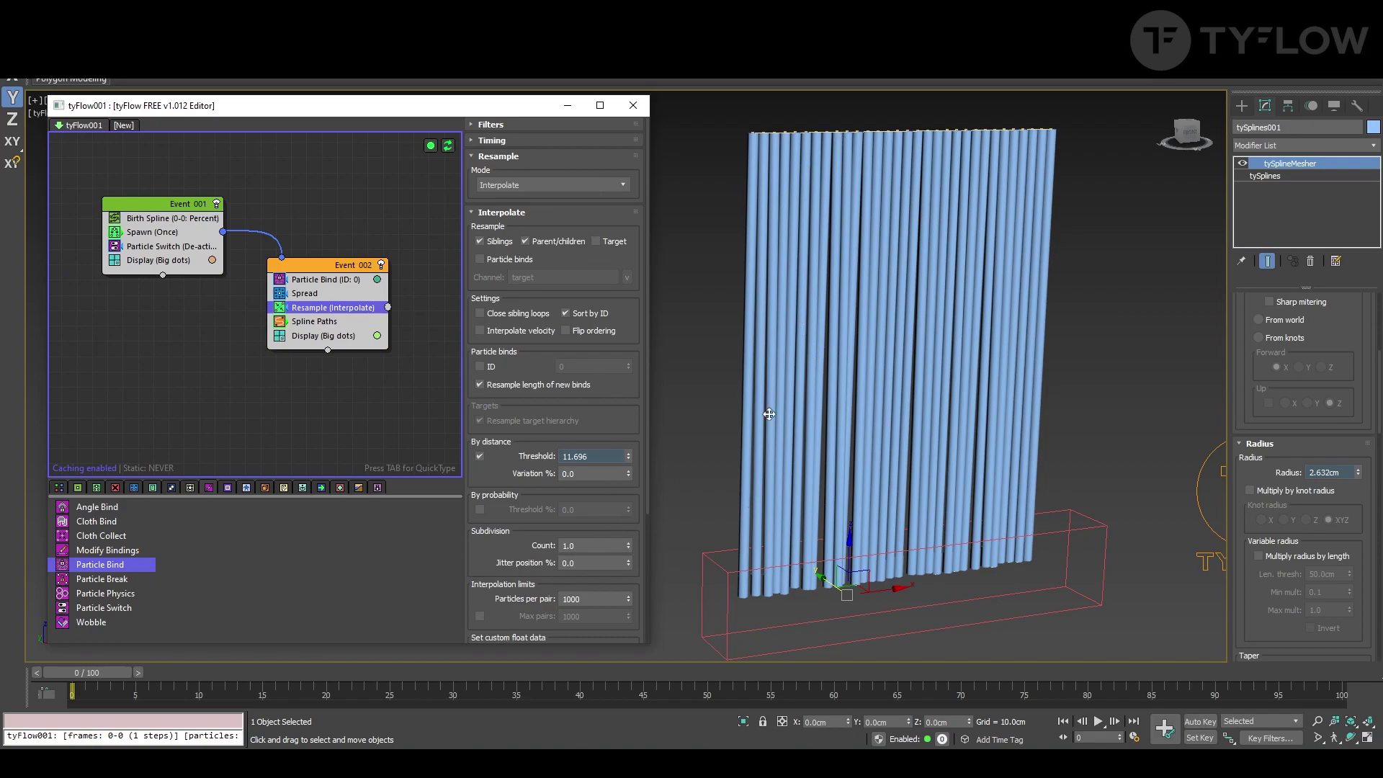
left_click_drag(628, 456, 611, 421)
left_click(147, 310)
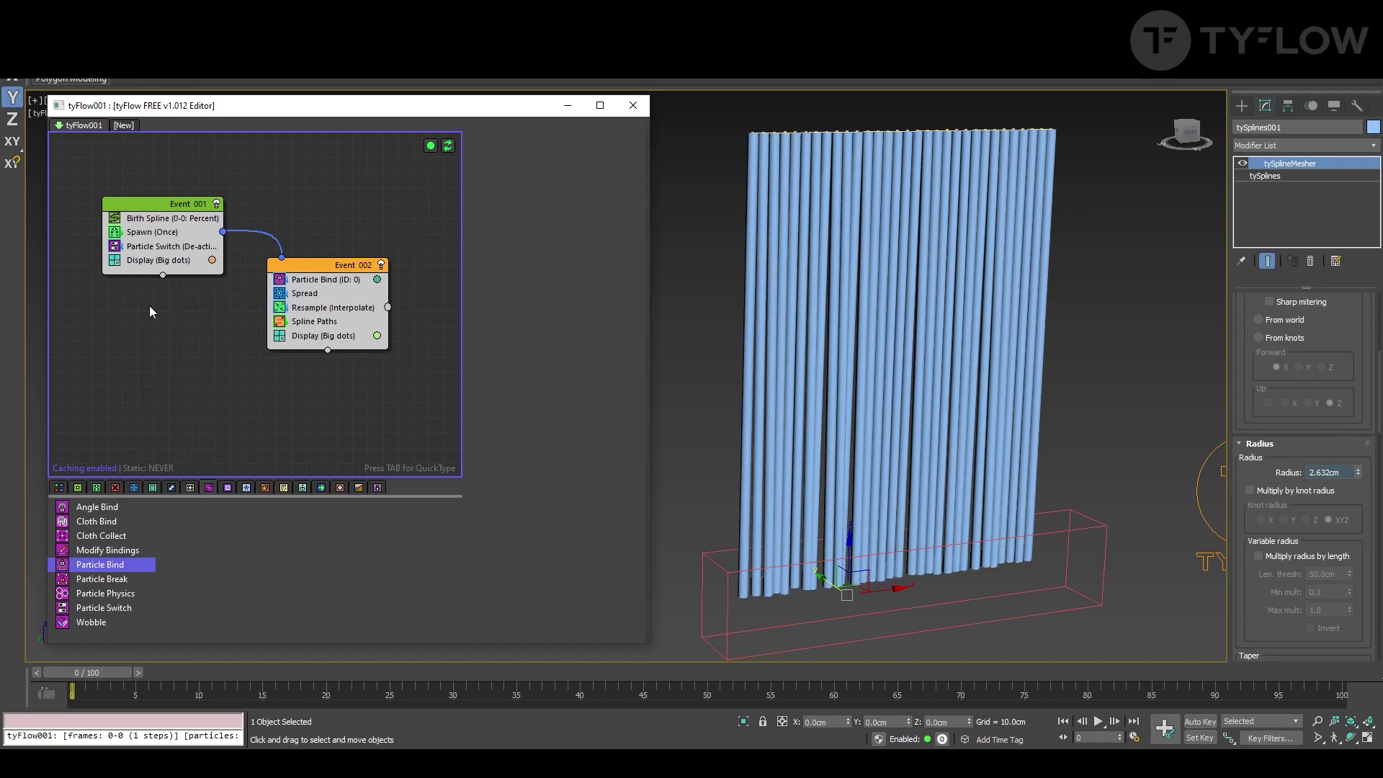
Disable the Display operators in Event_001 and Event_002
left_click(116, 262)
left_click(279, 337)
left_click_drag(334, 271, 343, 278)
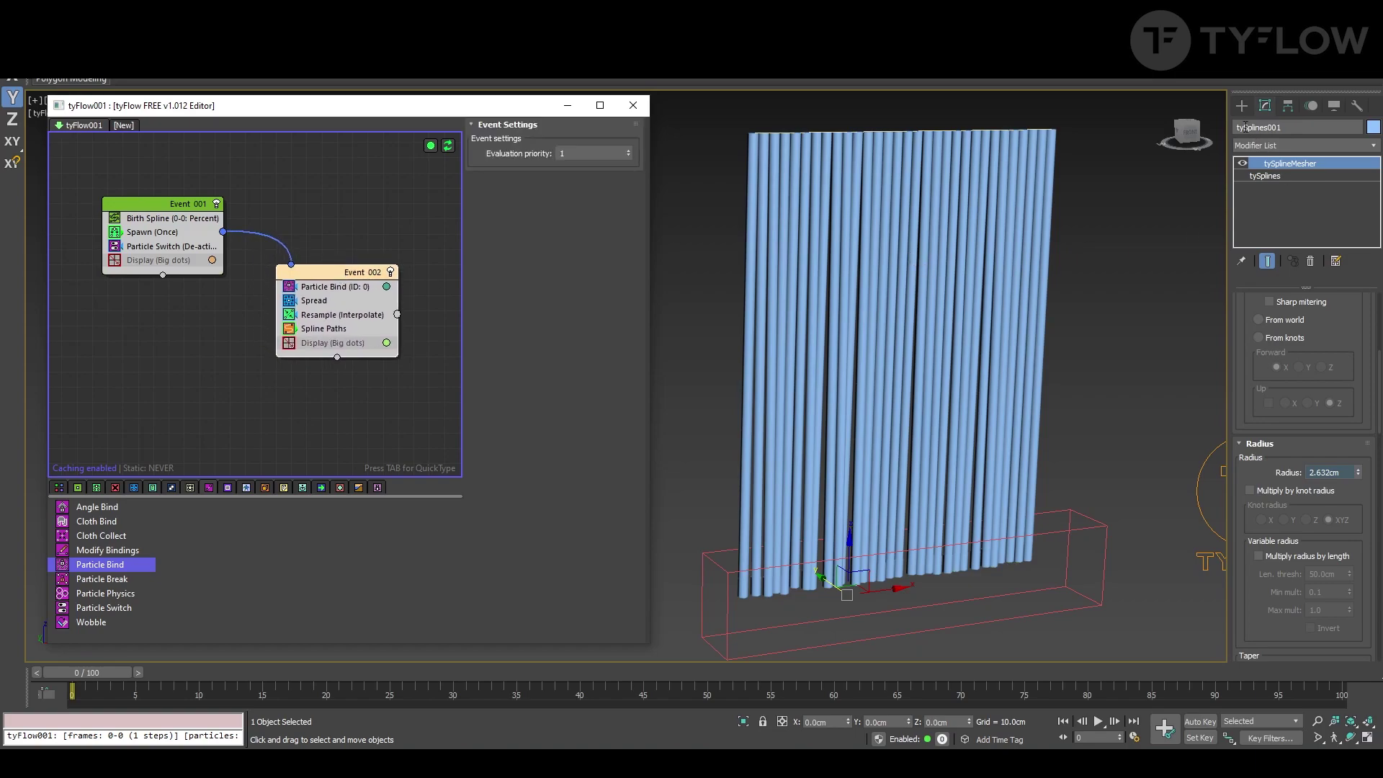
Create a tyWind helper beside the meshed strands
left_click(1092, 455)
key("x")
type("wind")
left_click(1169, 518)
scroll(1029, 424, "down", 4)
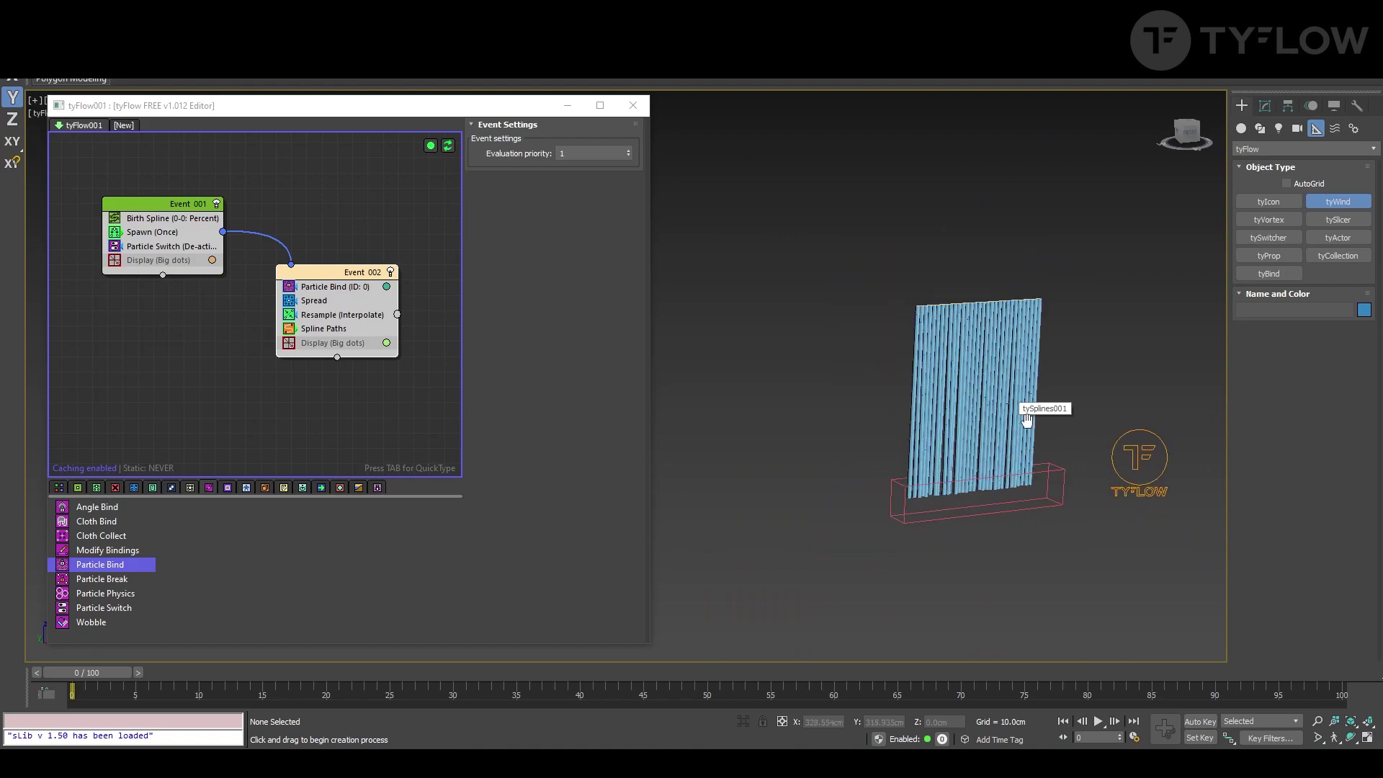
middle_click_drag(1029, 423, 1059, 438, "alt")
left_click_drag(868, 366, 886, 395)
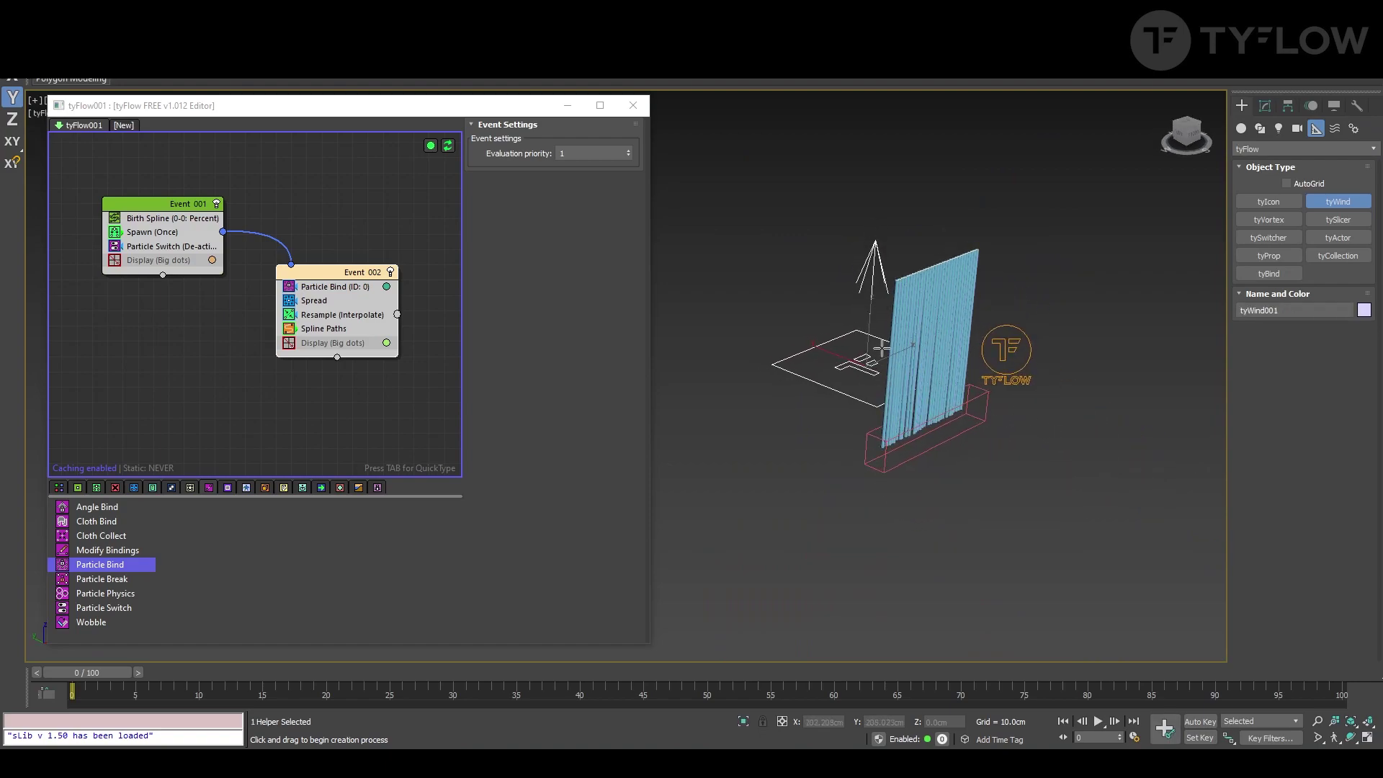
Rotate the tyWind helper about 89 degrees around X so it blows towards the strands
key("e")
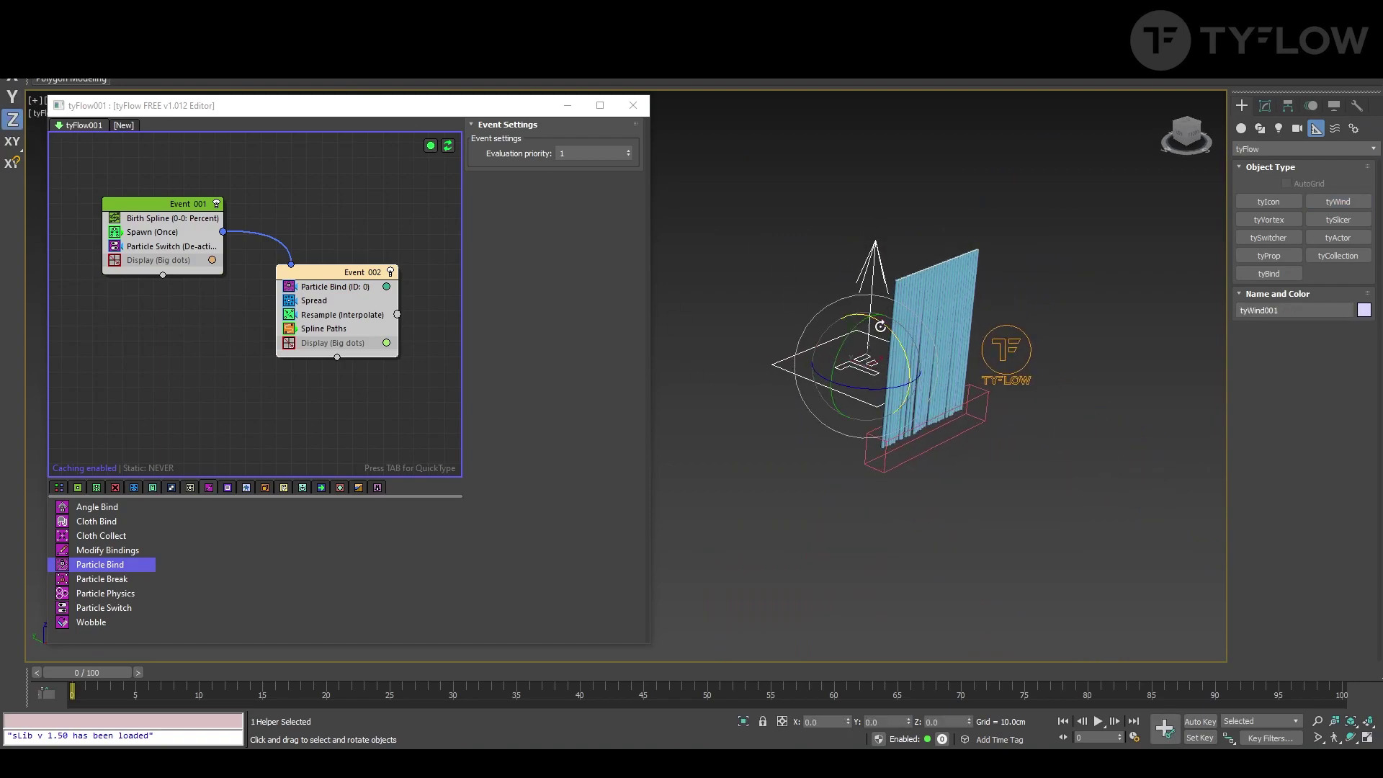
left_click_drag(880, 327, 949, 446)
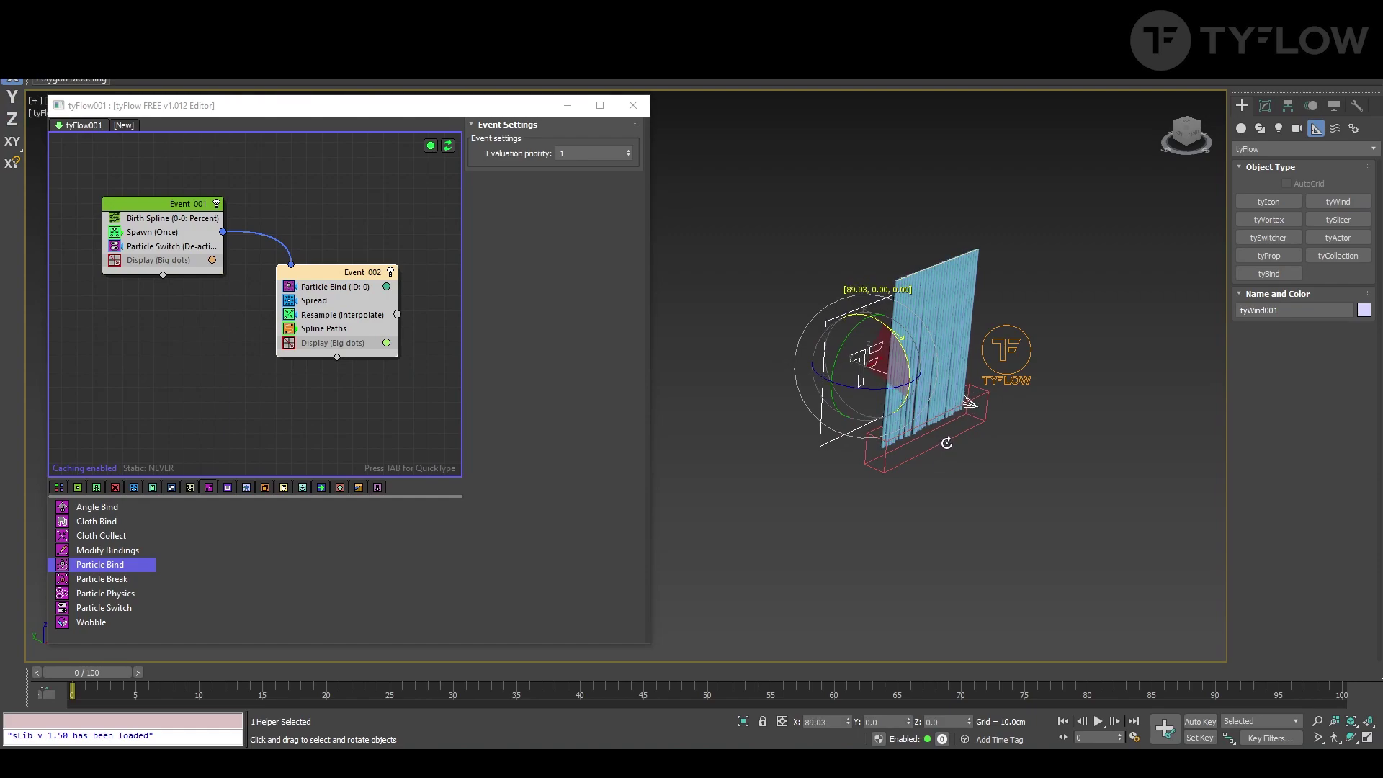
key("w")
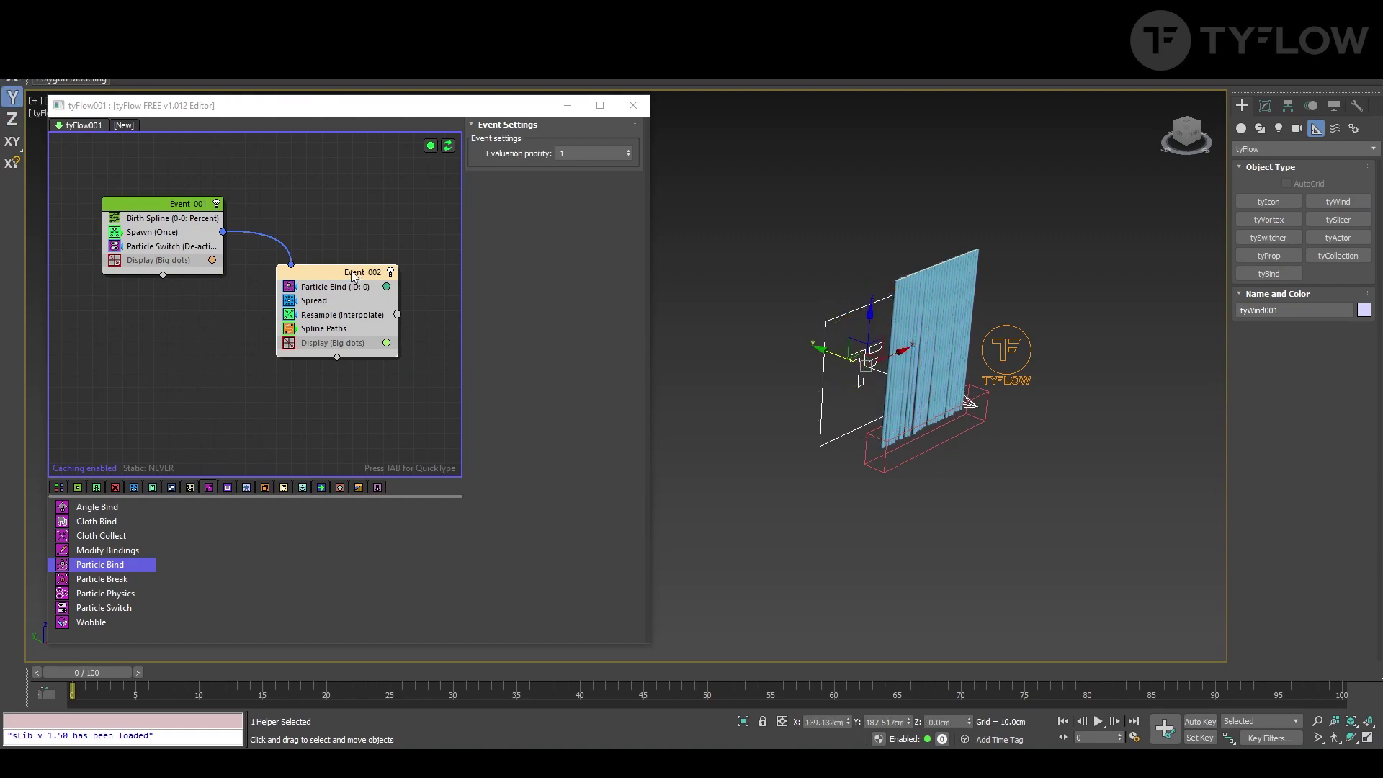
Add a Force operator below Resample in Event_002 and add the tyWind helper to its objects
key("Tab")
type("for")
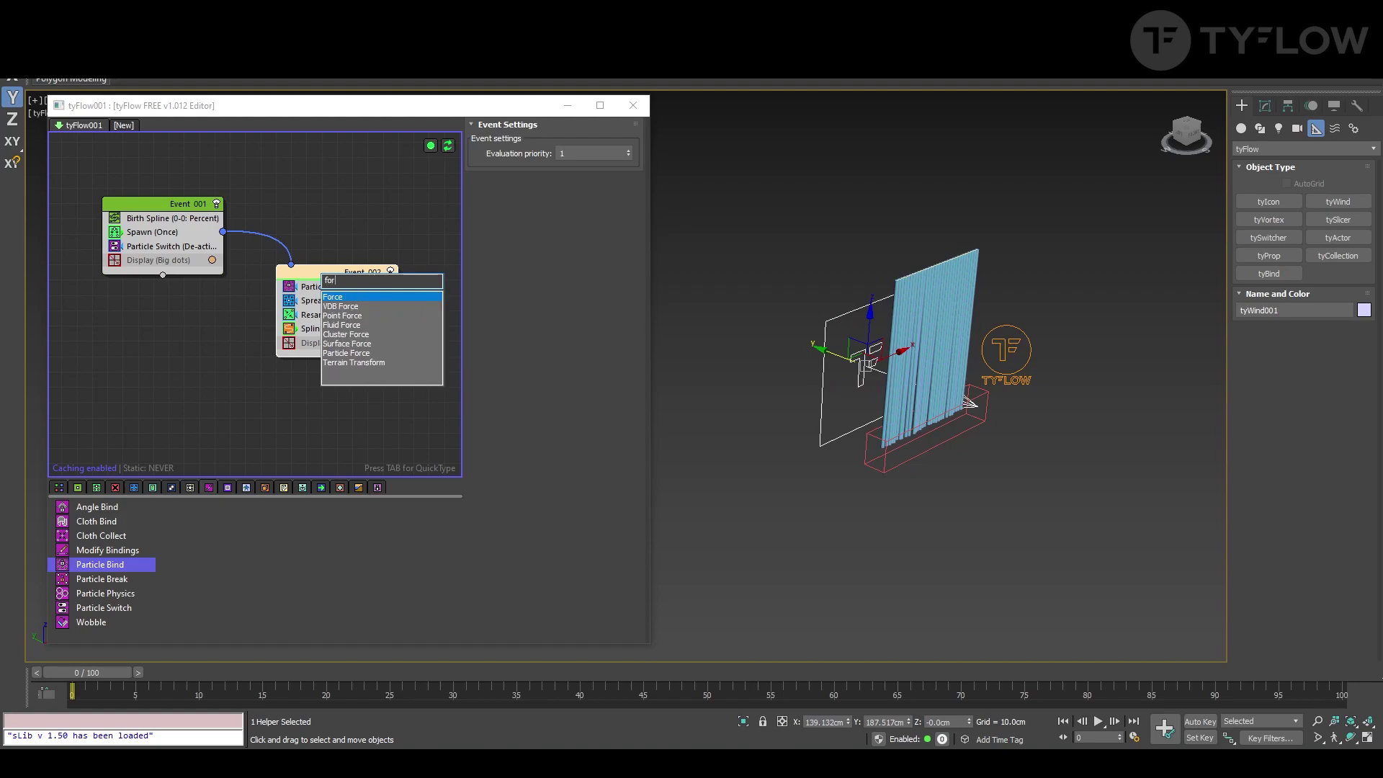
left_click(372, 299)
left_click_drag(317, 288, 335, 343)
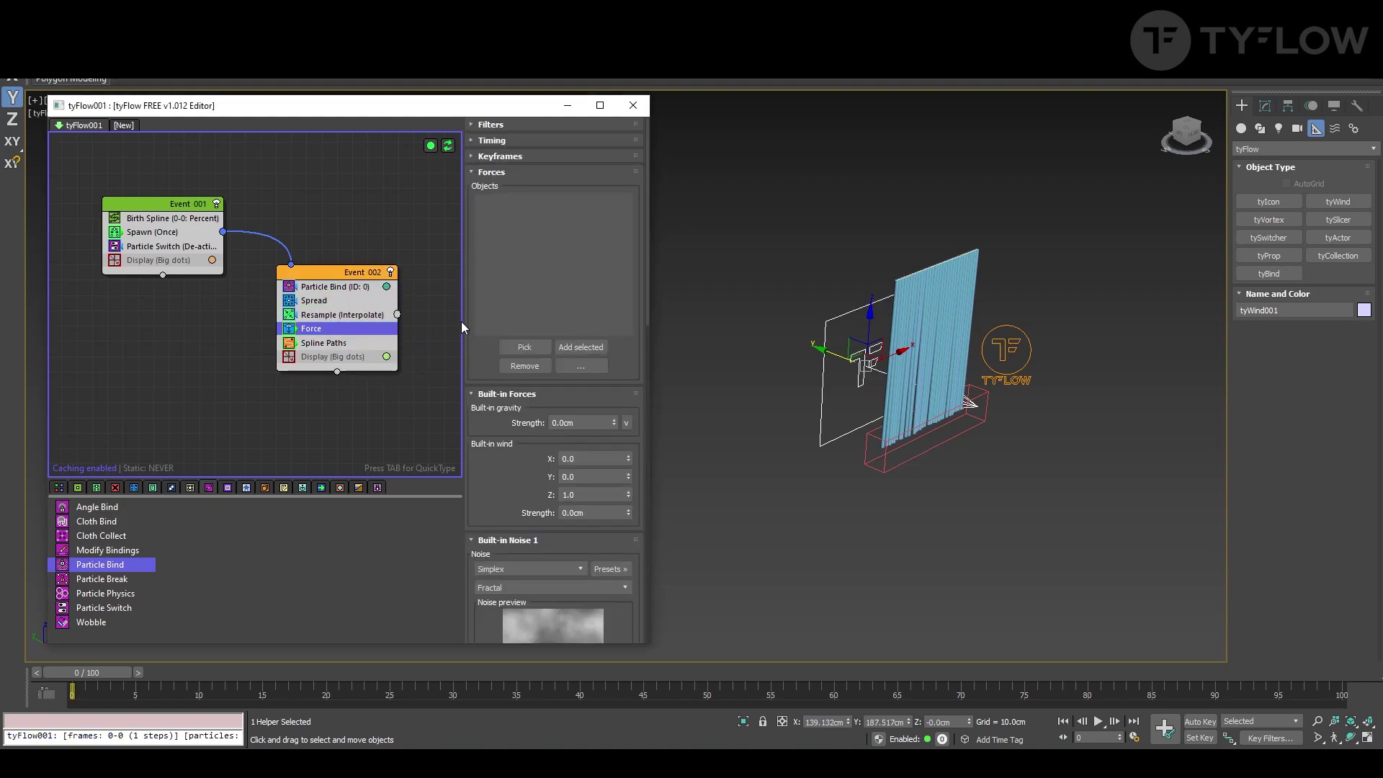
left_click(581, 347)
Move the tyWind helper to about X 38.1 cm and Z 141.5 cm behind the strands and preview the simulation, returning to frame 0
scroll(959, 349, "up", 2)
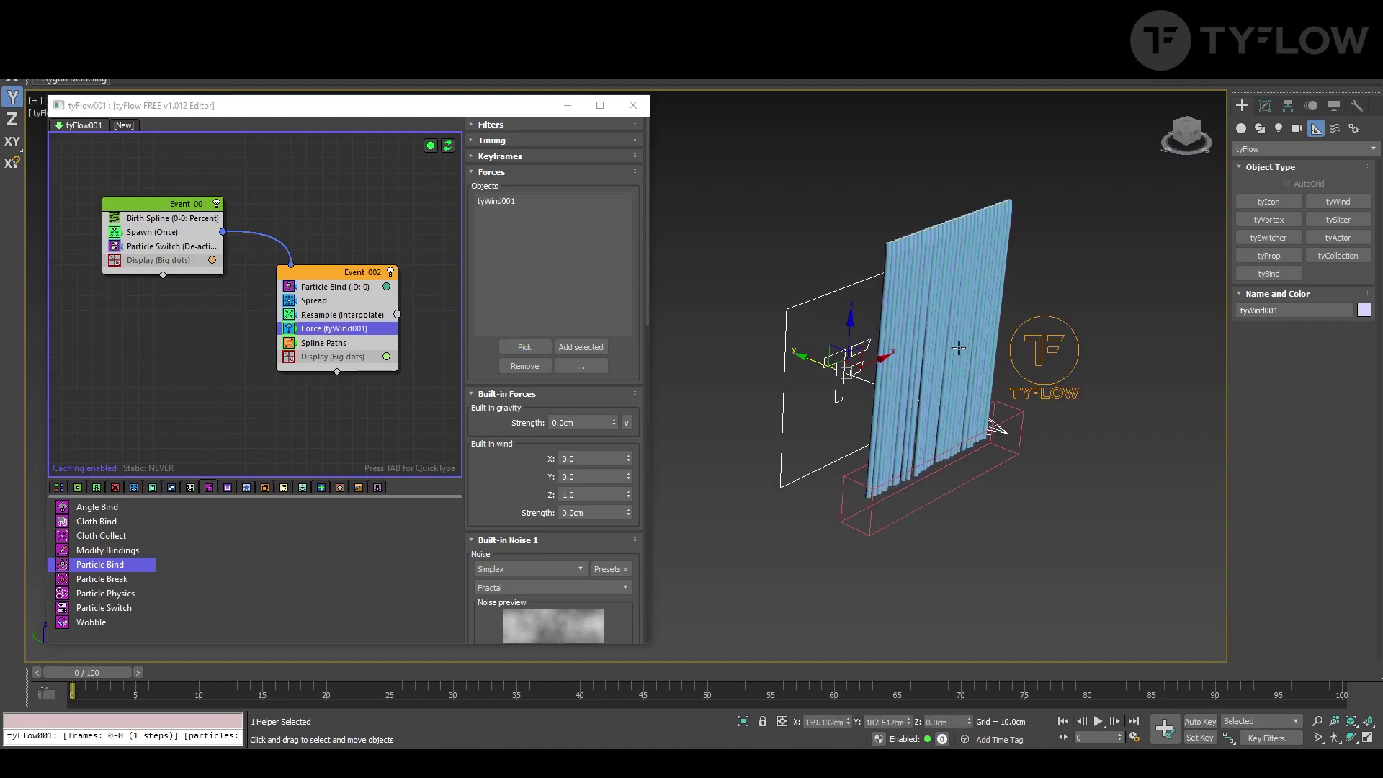
scroll(959, 349, "up", 3)
middle_click_drag(948, 346, 929, 360, "alt")
left_click_drag(810, 360, 810, 307)
scroll(930, 309, "down", 4)
mouse_move(944, 310)
middle_mouse_down("alt")
mouse_move(897, 304)
mouse_move(951, 317)
middle_mouse_up("alt")
left_click_drag(98, 673, 67, 663)
scroll(903, 470, "up", 3)
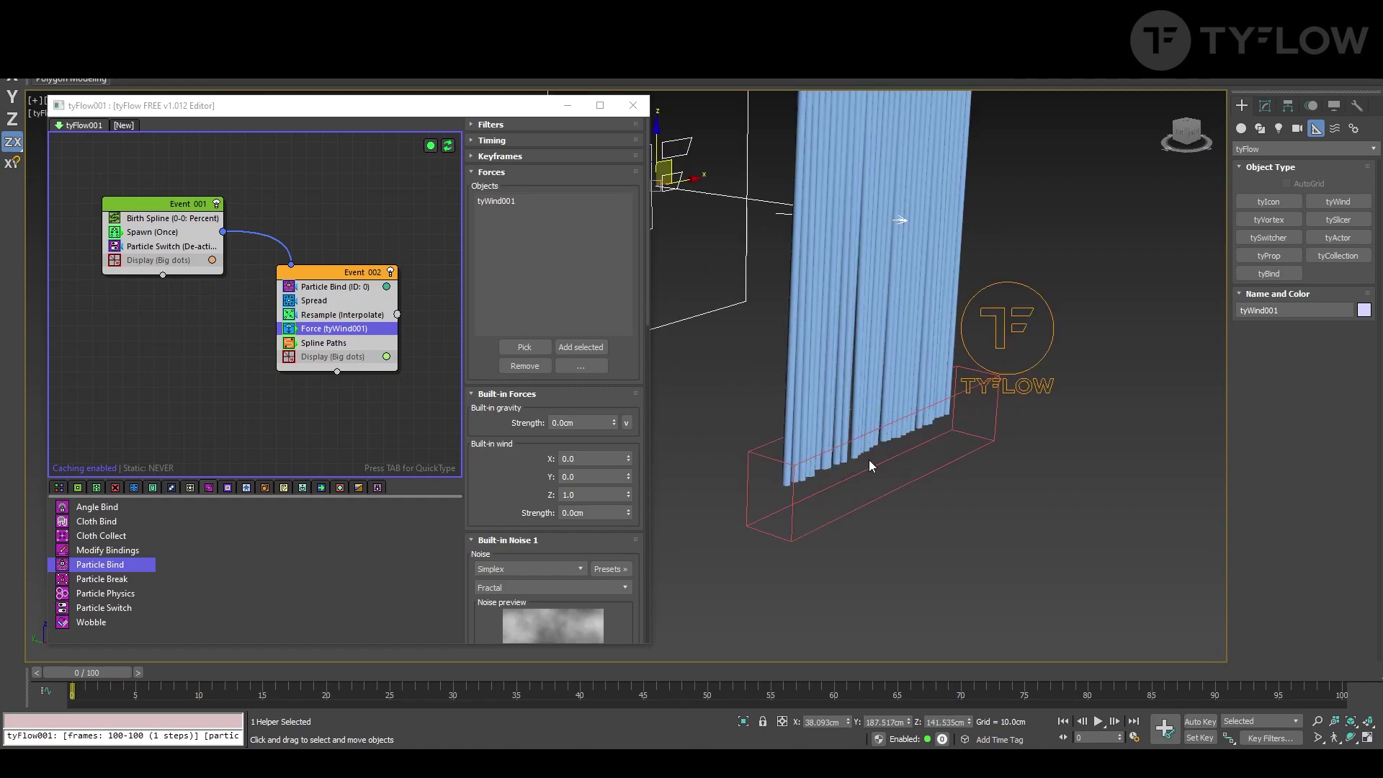
middle_click_drag(871, 463, 902, 556, "alt")
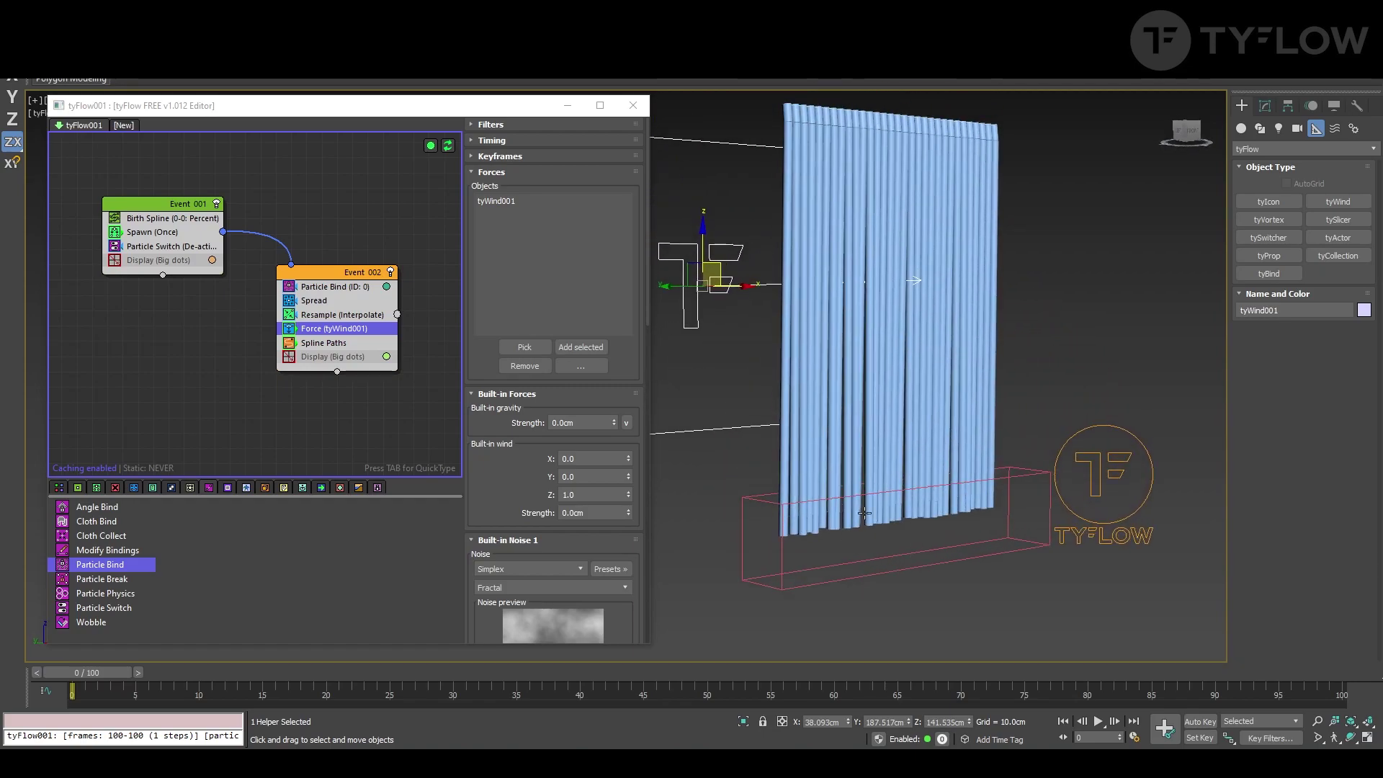
Add a Surface Test operator to Event_002 between the Force and Spline Paths operators
left_click(839, 591)
left_click(926, 598)
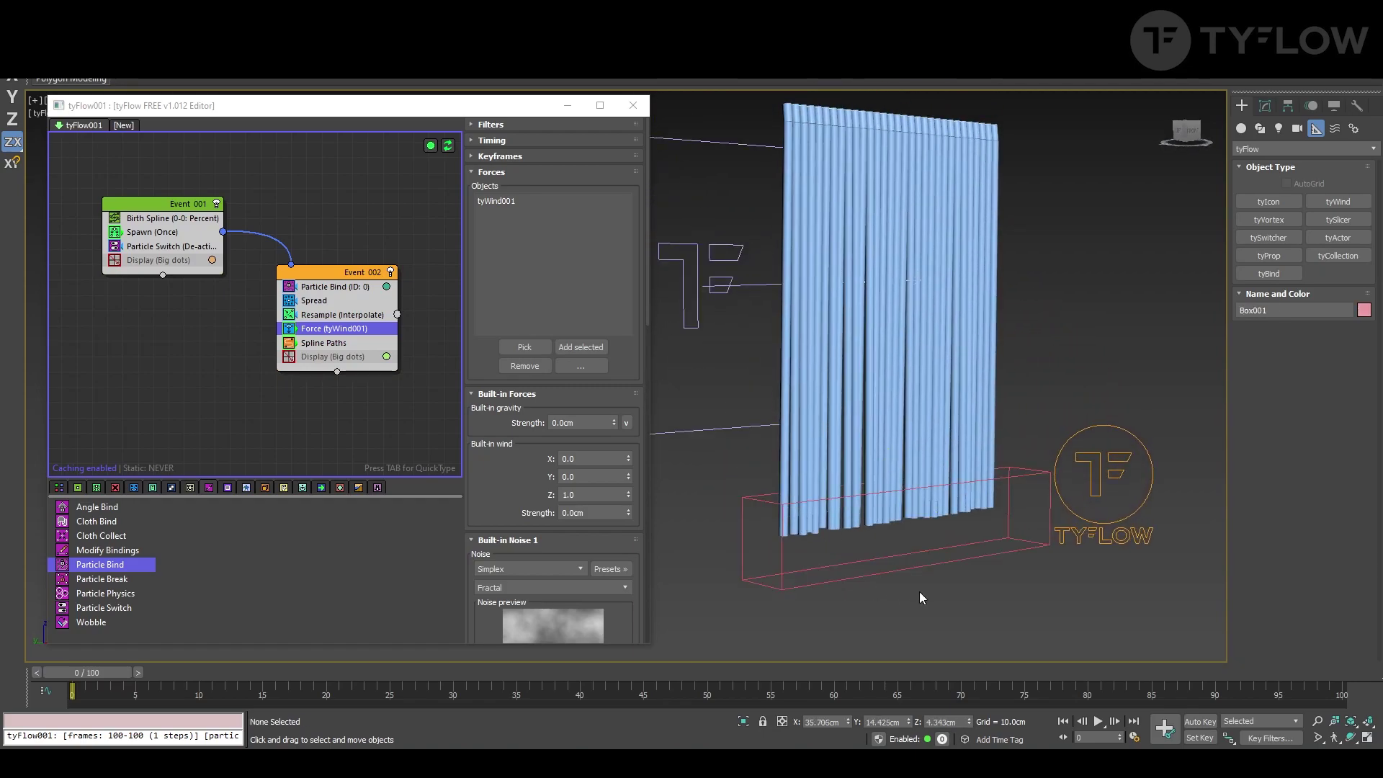
left_click(337, 281)
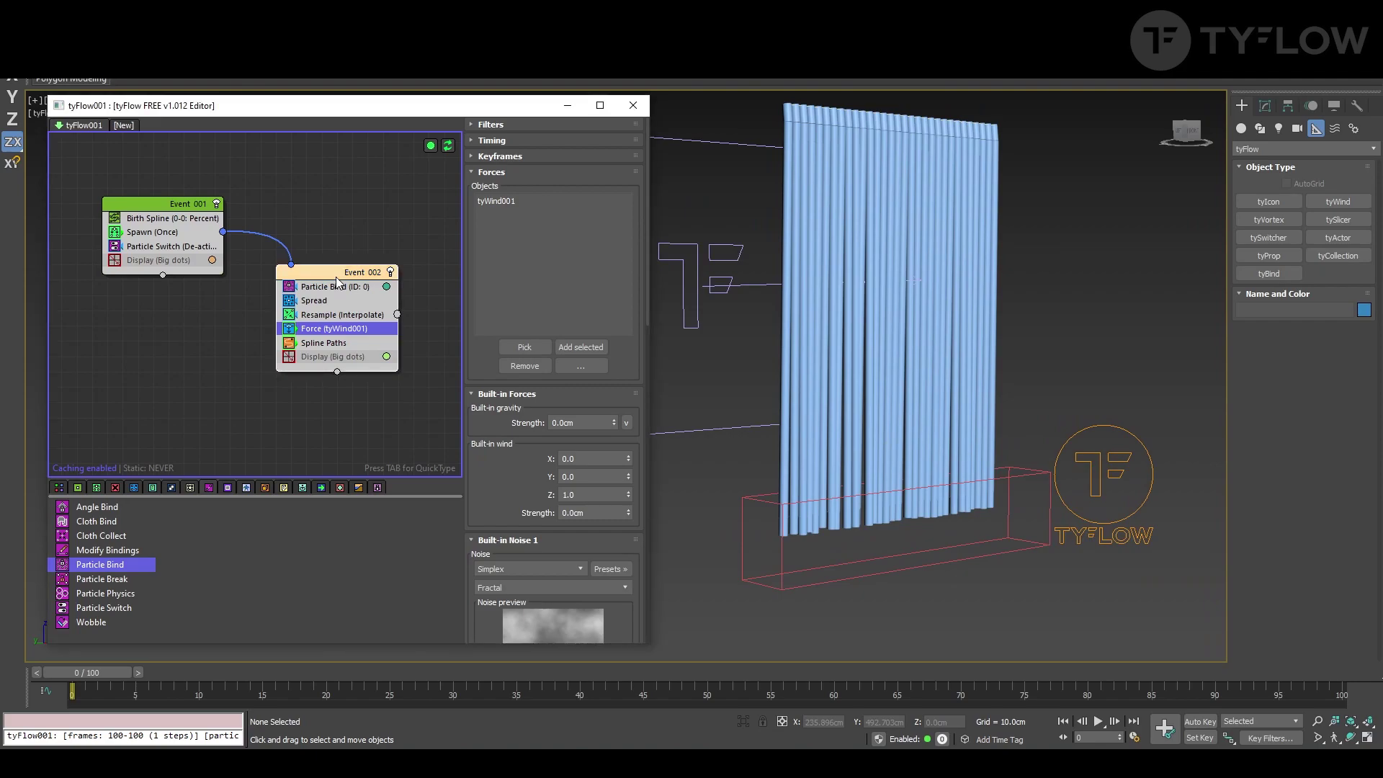
key("Tab")
type("surfa")
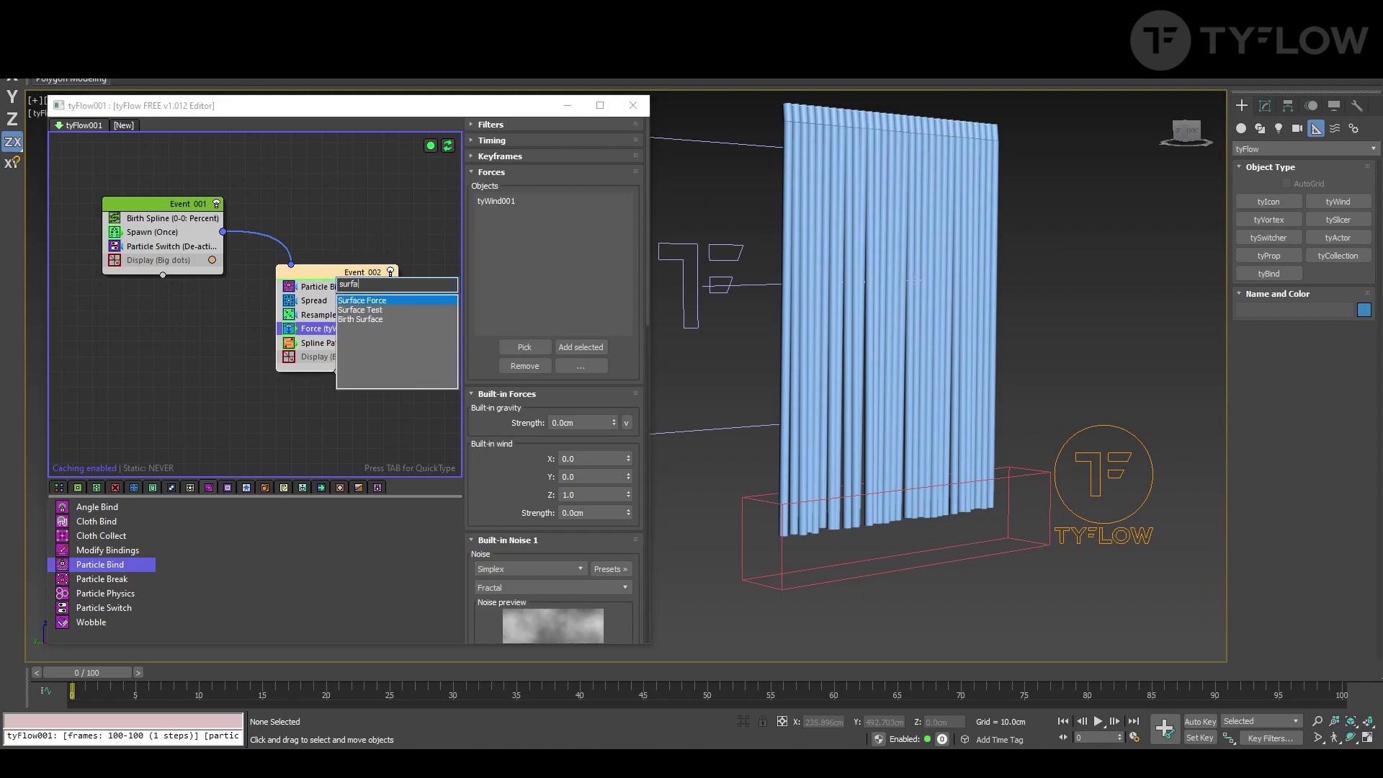
left_click(388, 311)
left_click(336, 351)
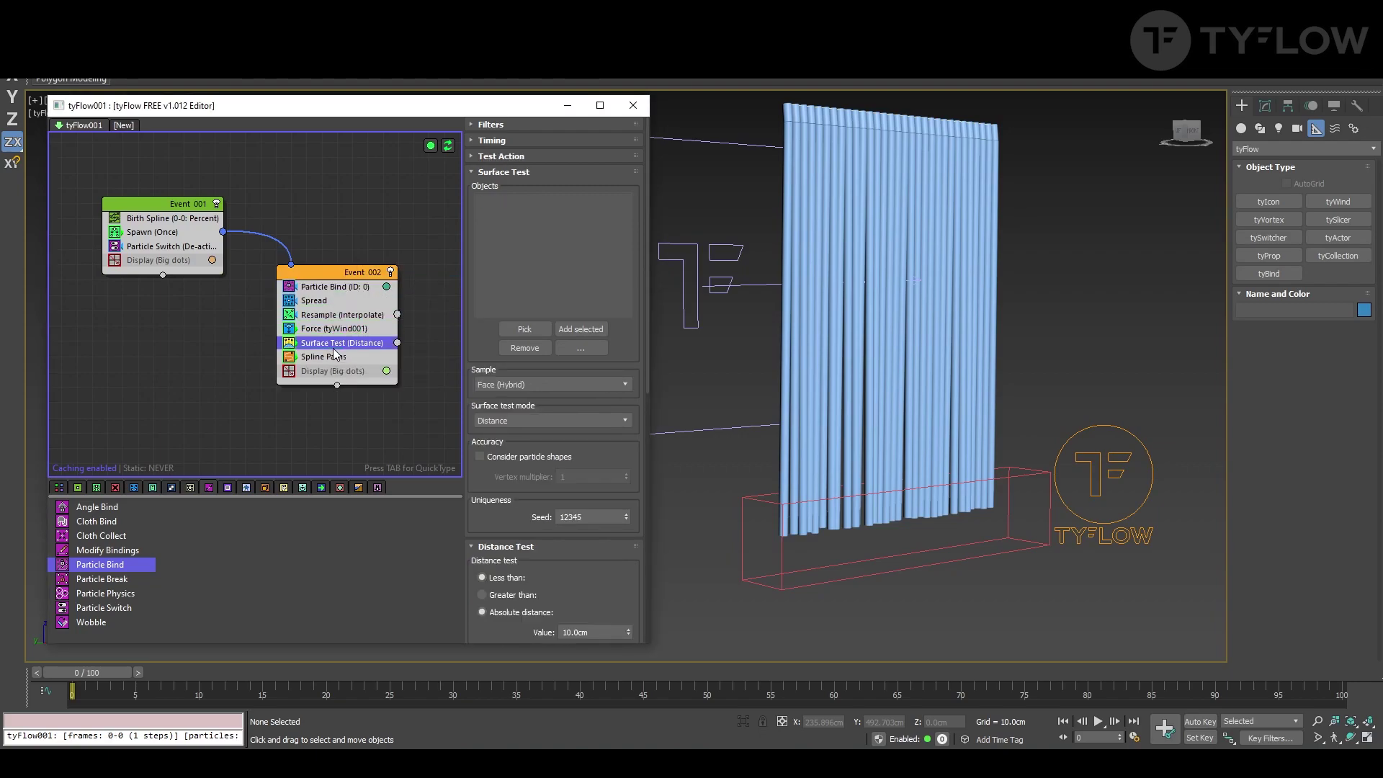
Pick Box001 as the Surface Test object and set the test mode to Volume (inside)
left_click(506, 328)
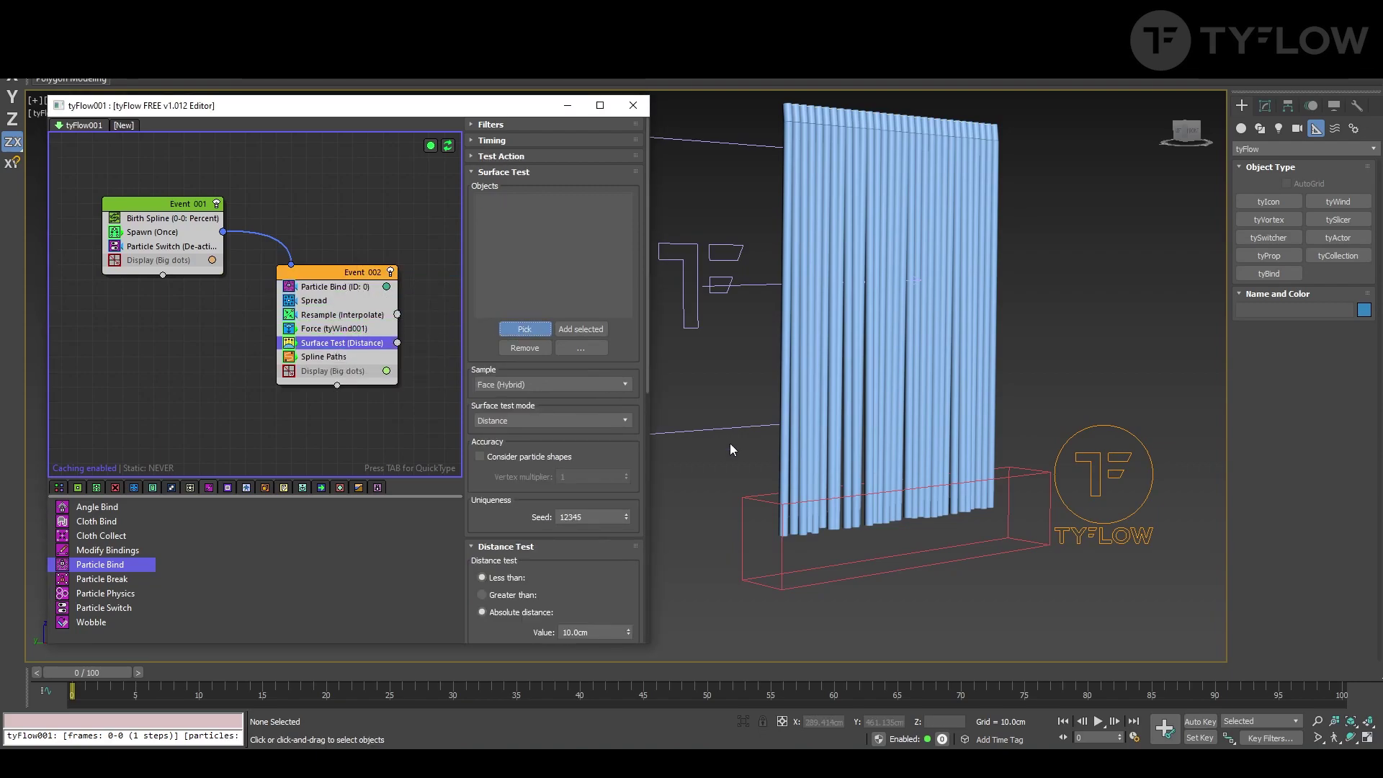
left_click(782, 548)
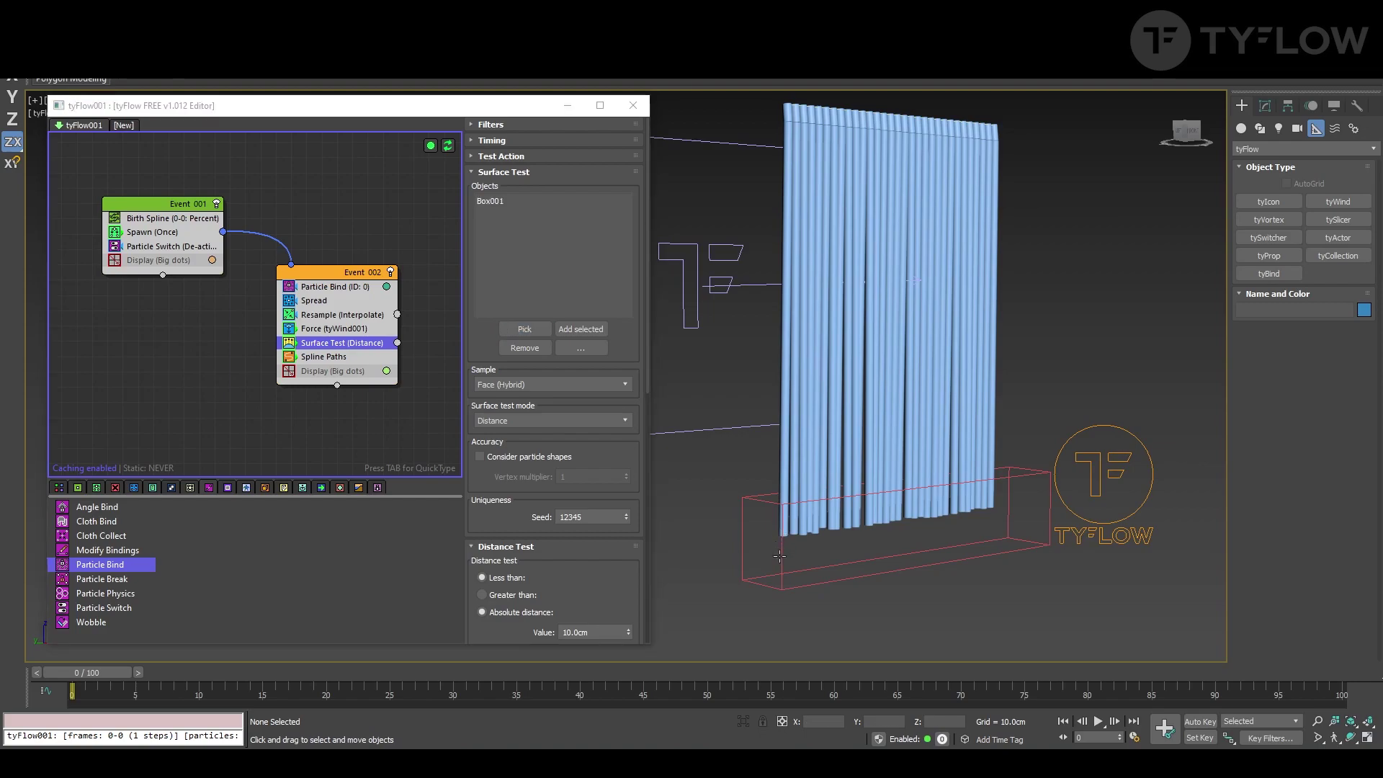
left_click(521, 422)
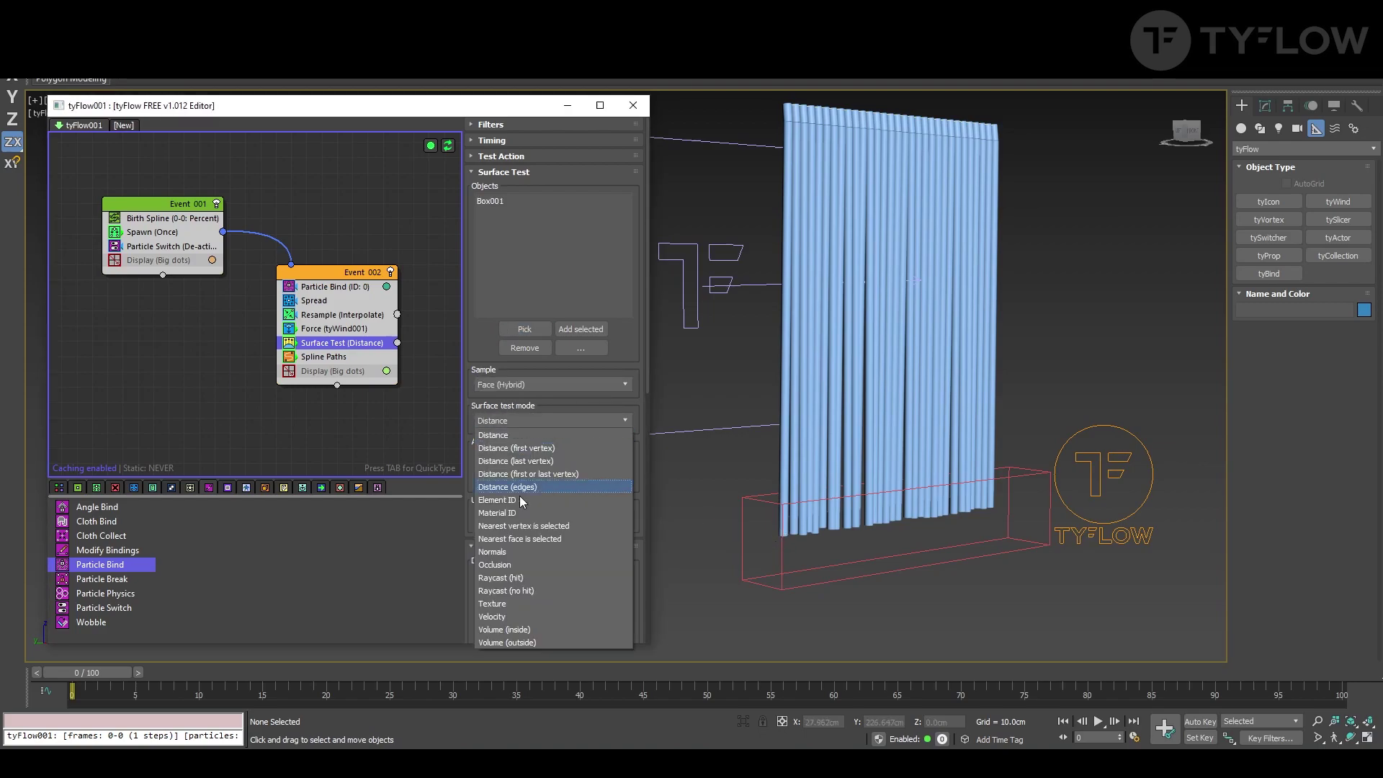
left_click(516, 629)
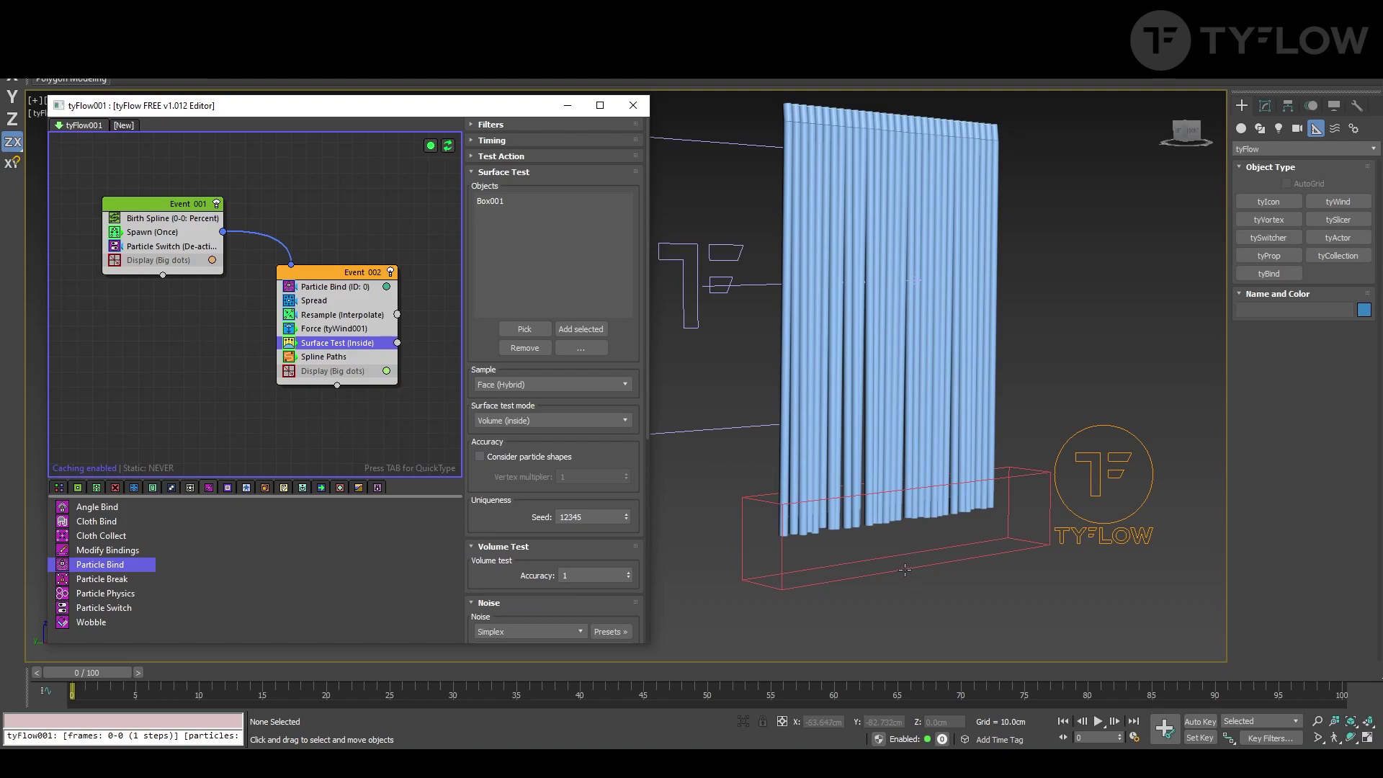
Raise Box001 over the strands' lower ends to about Z -3 cm and connect Surface Test, moved above Force, to a new Display event
left_click(905, 570)
scroll(895, 569, "up", 2)
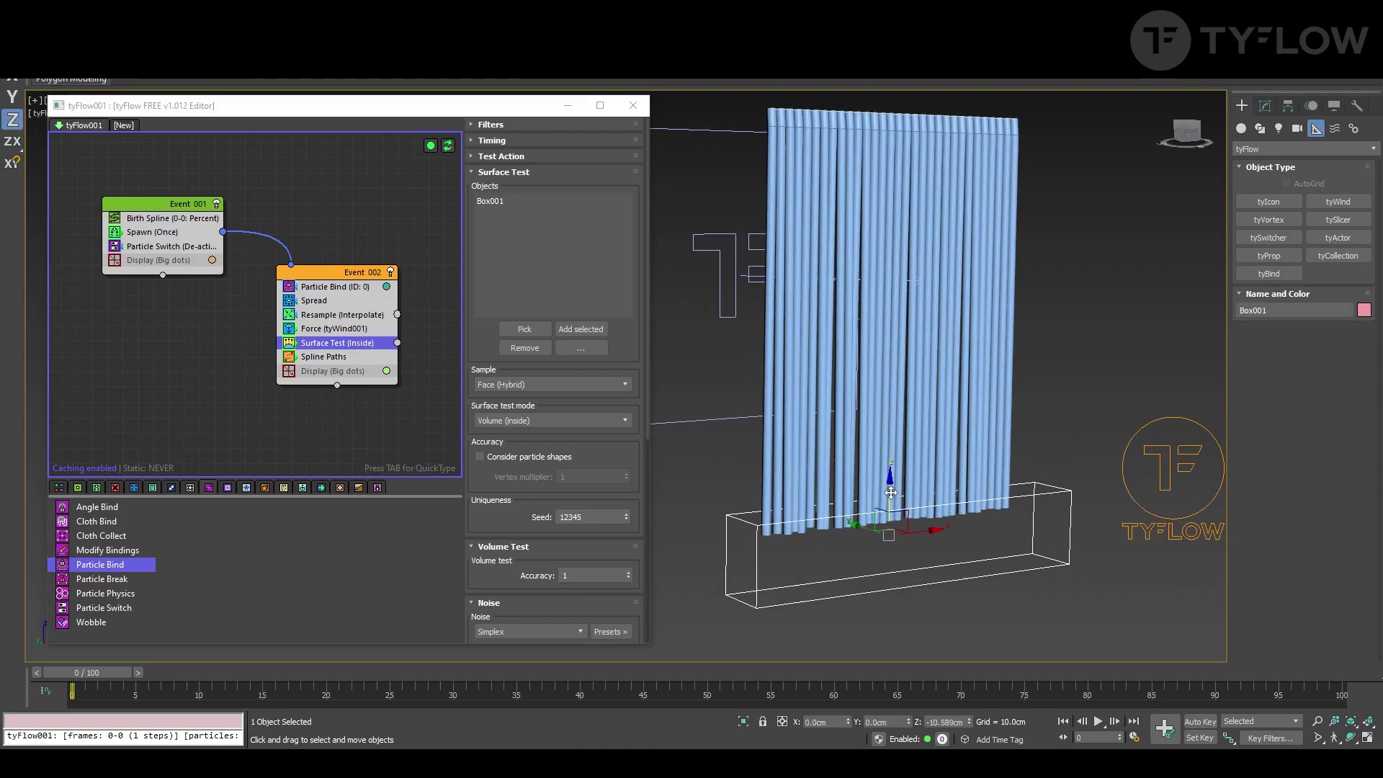
middle_click_drag(398, 335, 327, 312)
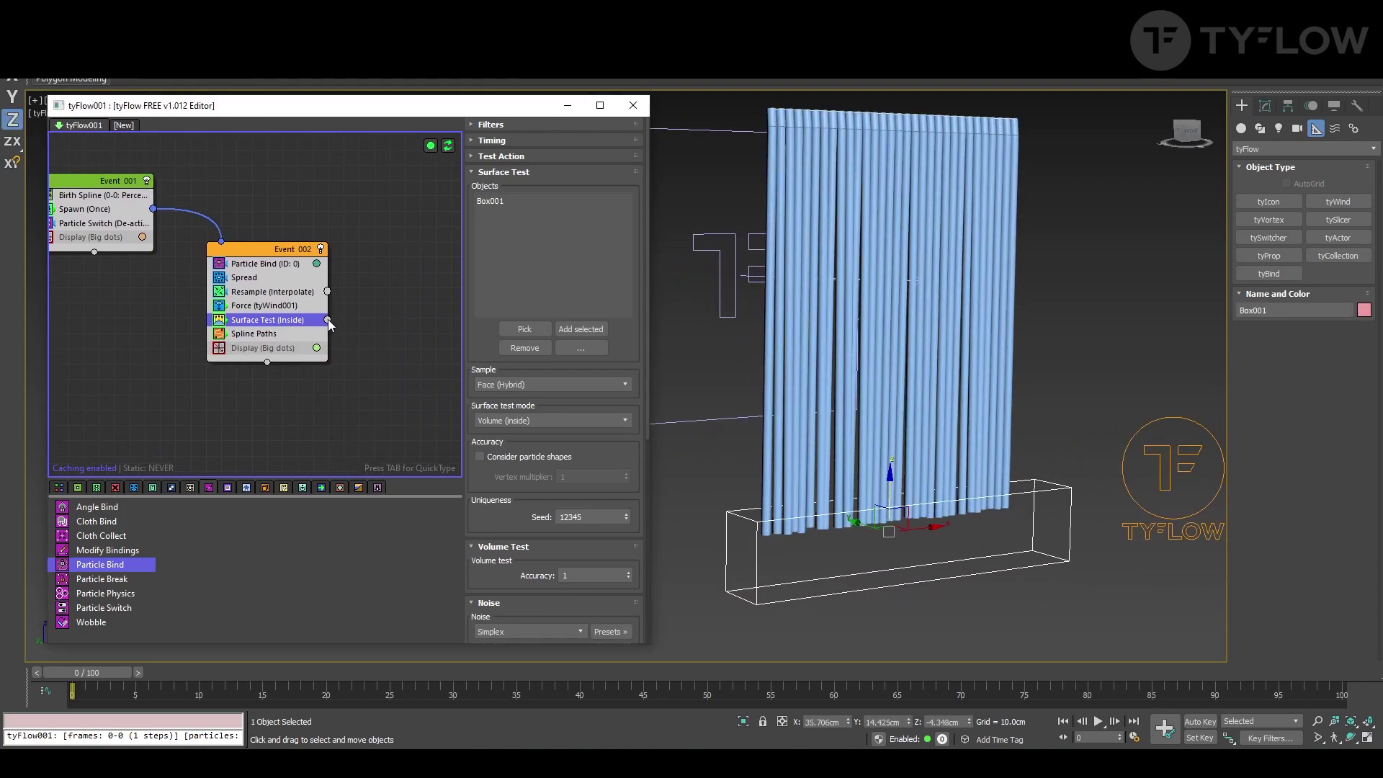
left_click_drag(373, 343, 373, 343)
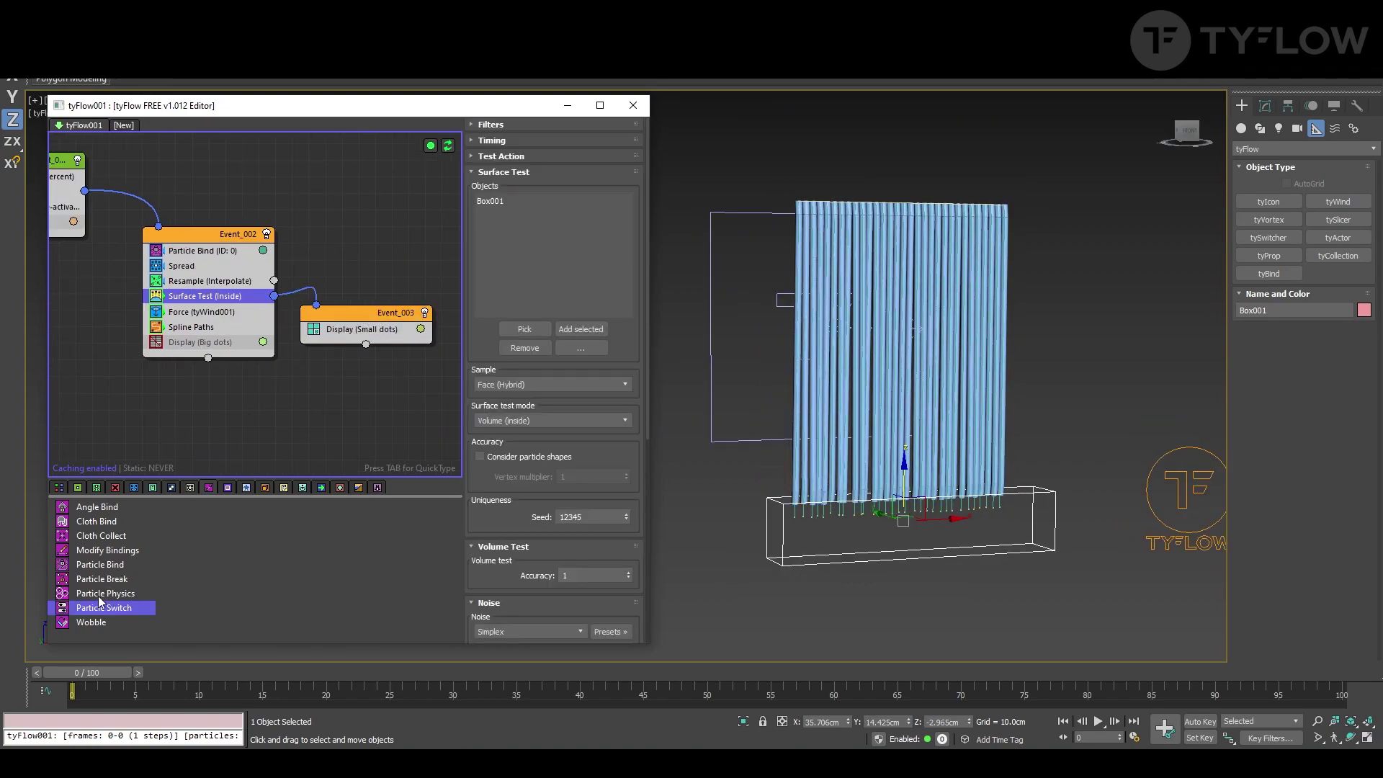
Add a Particle Switch operator set to deactivate bindings above Display in Event_003 and preview the simulation to frame 41
left_click_drag(101, 609, 354, 454)
left_click_drag(366, 328, 366, 328)
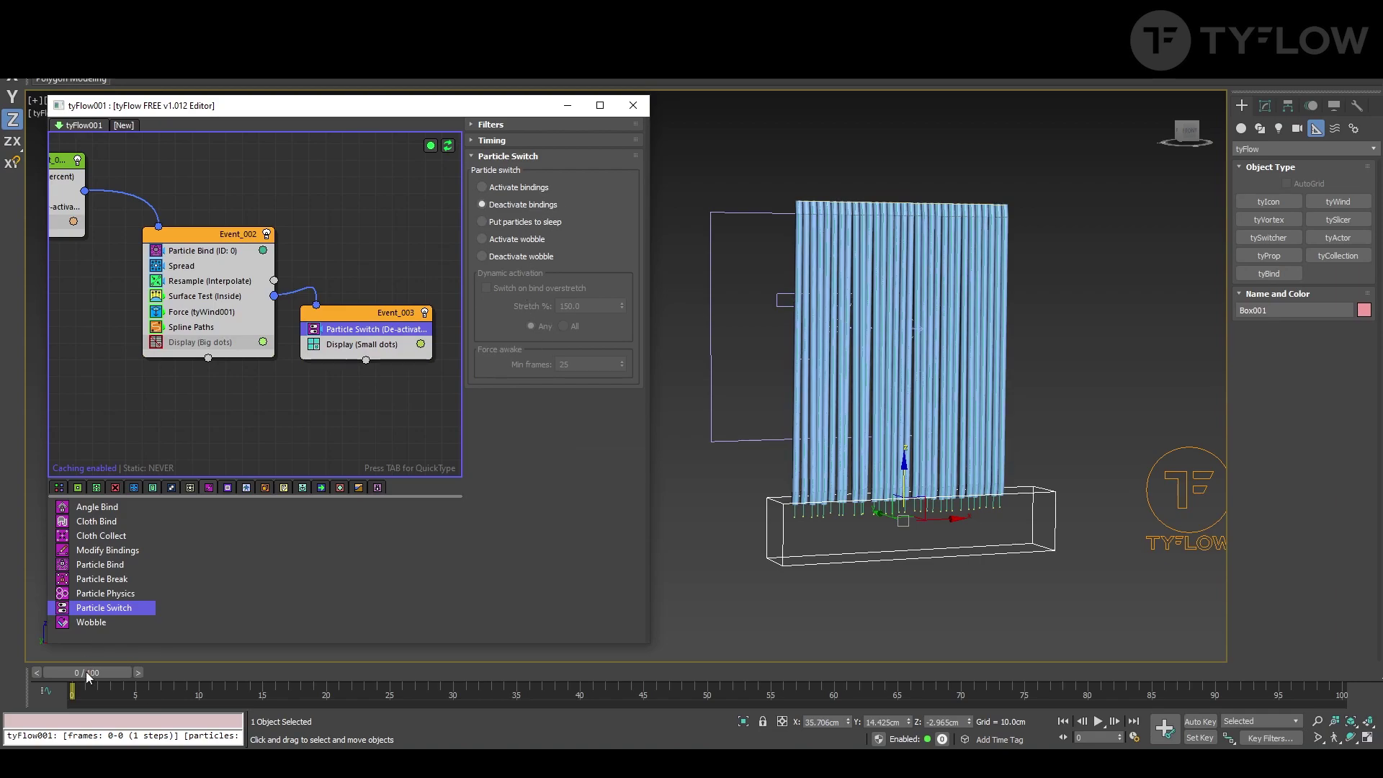
left_click_drag(86, 676, 589, 674)
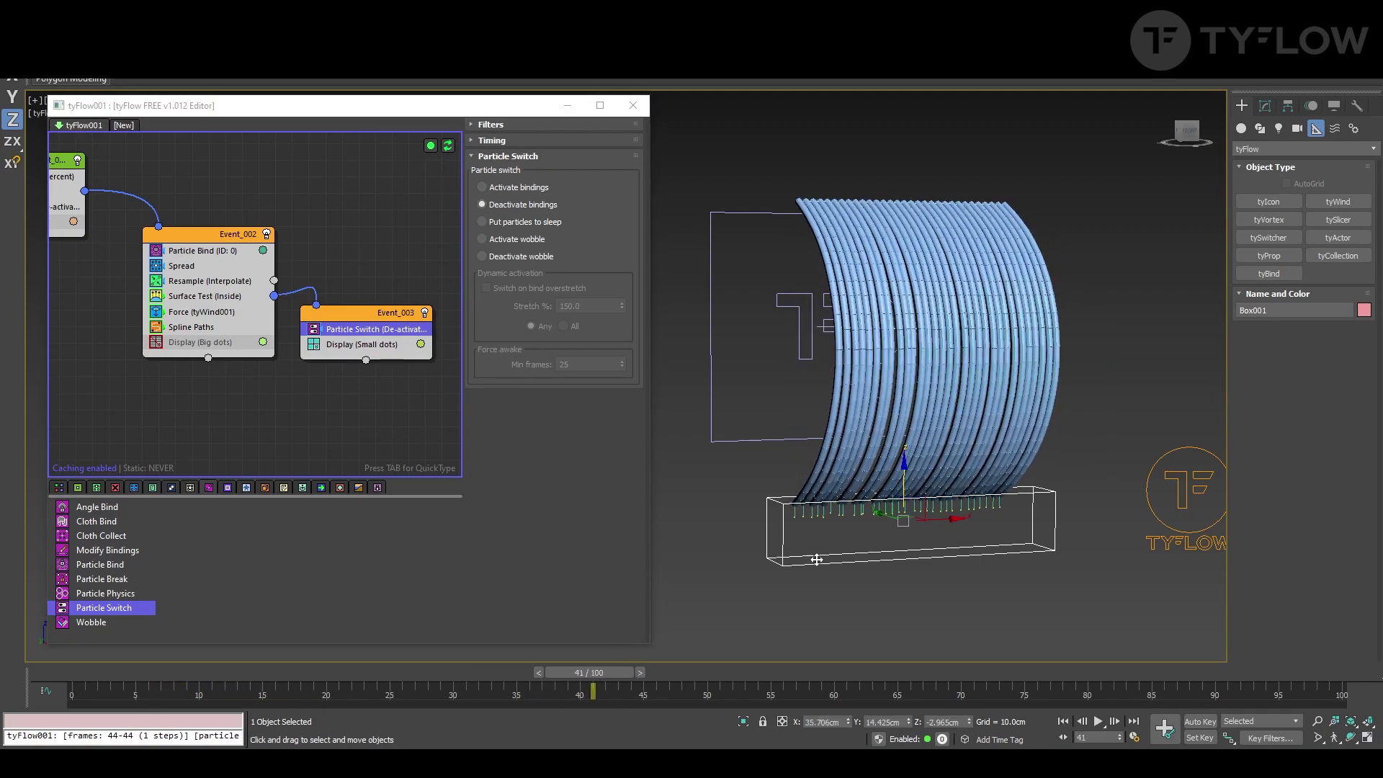
Try Box001 at the strands' mid-height, about Z 124 cm, return to frame 0 and lower the box back to about Z -5 cm
left_click_drag(904, 480, 880, 344)
left_click_drag(590, 673, 72, 713)
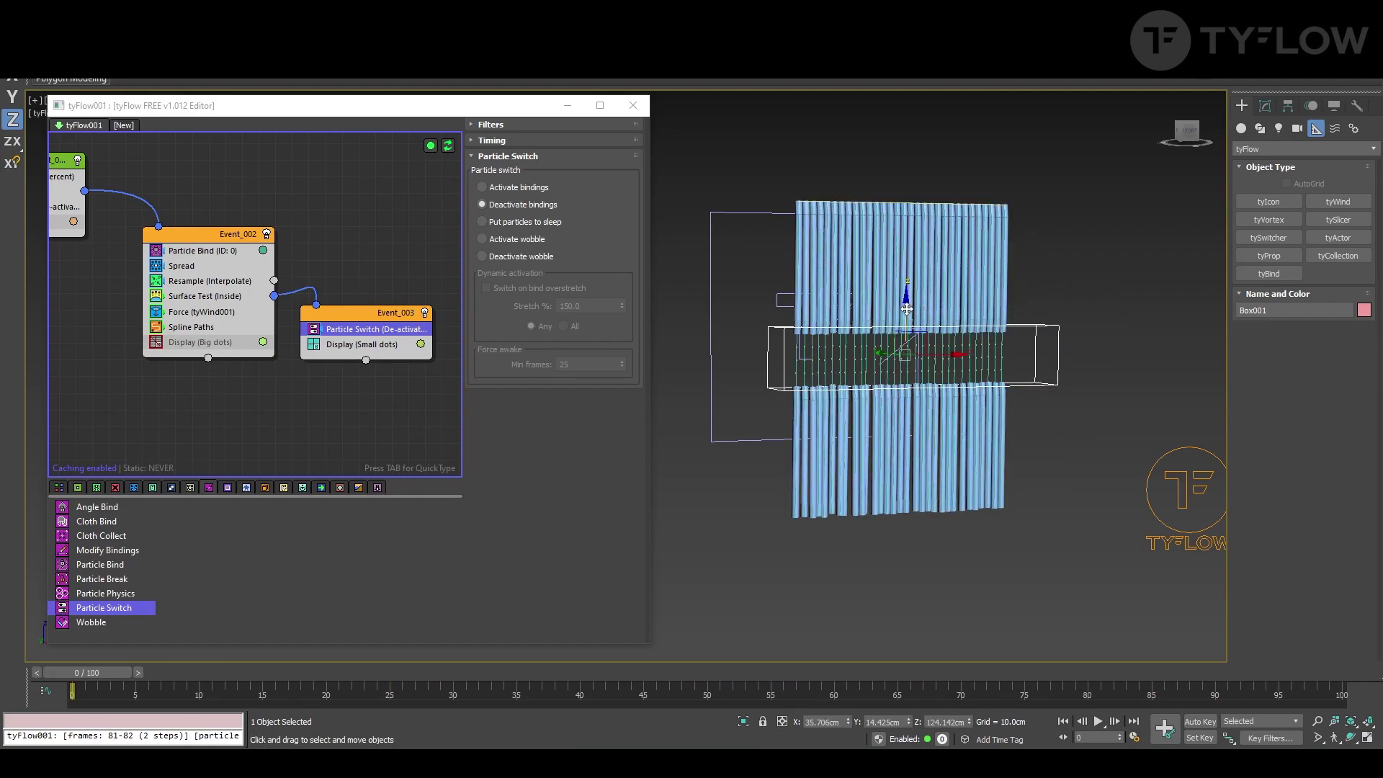
left_click_drag(907, 308, 874, 479)
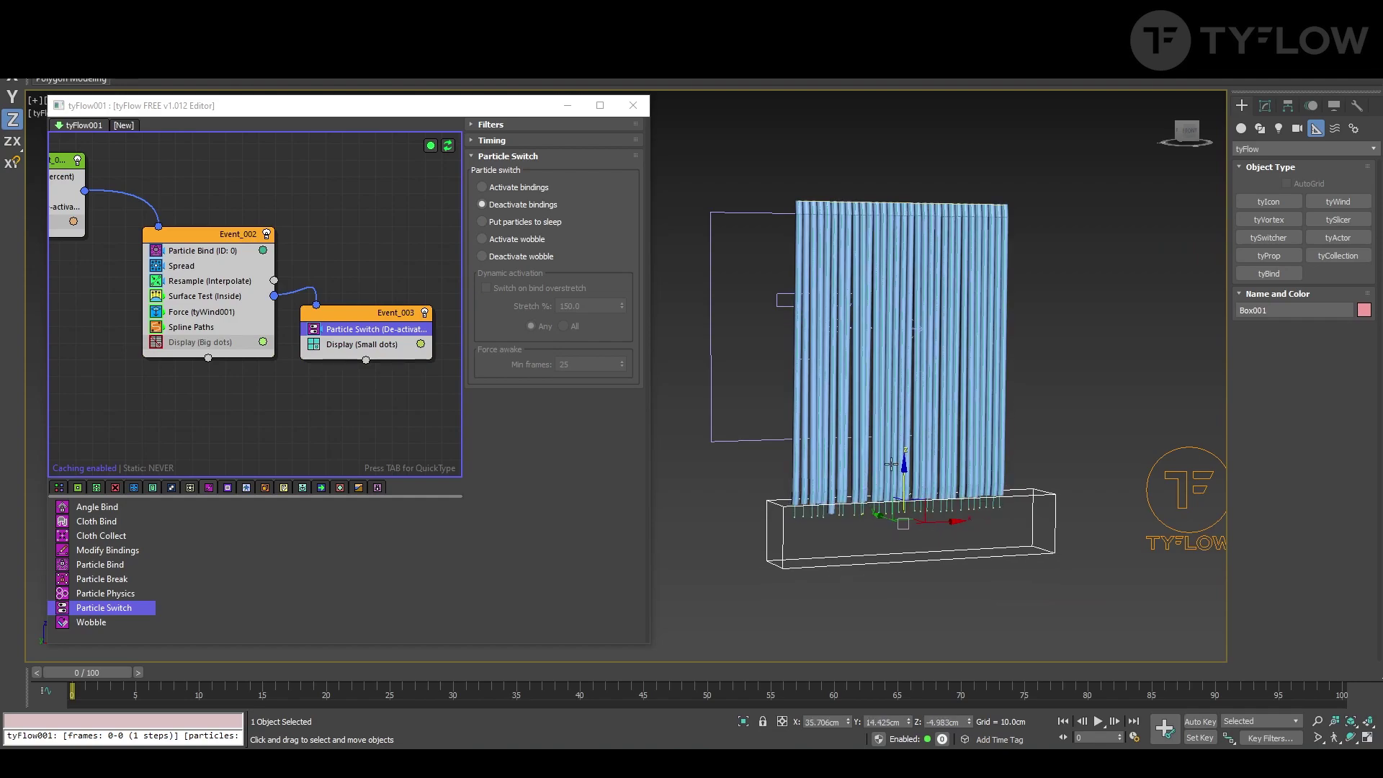
Set the Spread operator's random spread in Event_002 to 0 cm on all three axes
middle_click_drag(891, 464, 838, 533, "alt")
scroll(896, 472, "up", 5)
left_click(195, 267)
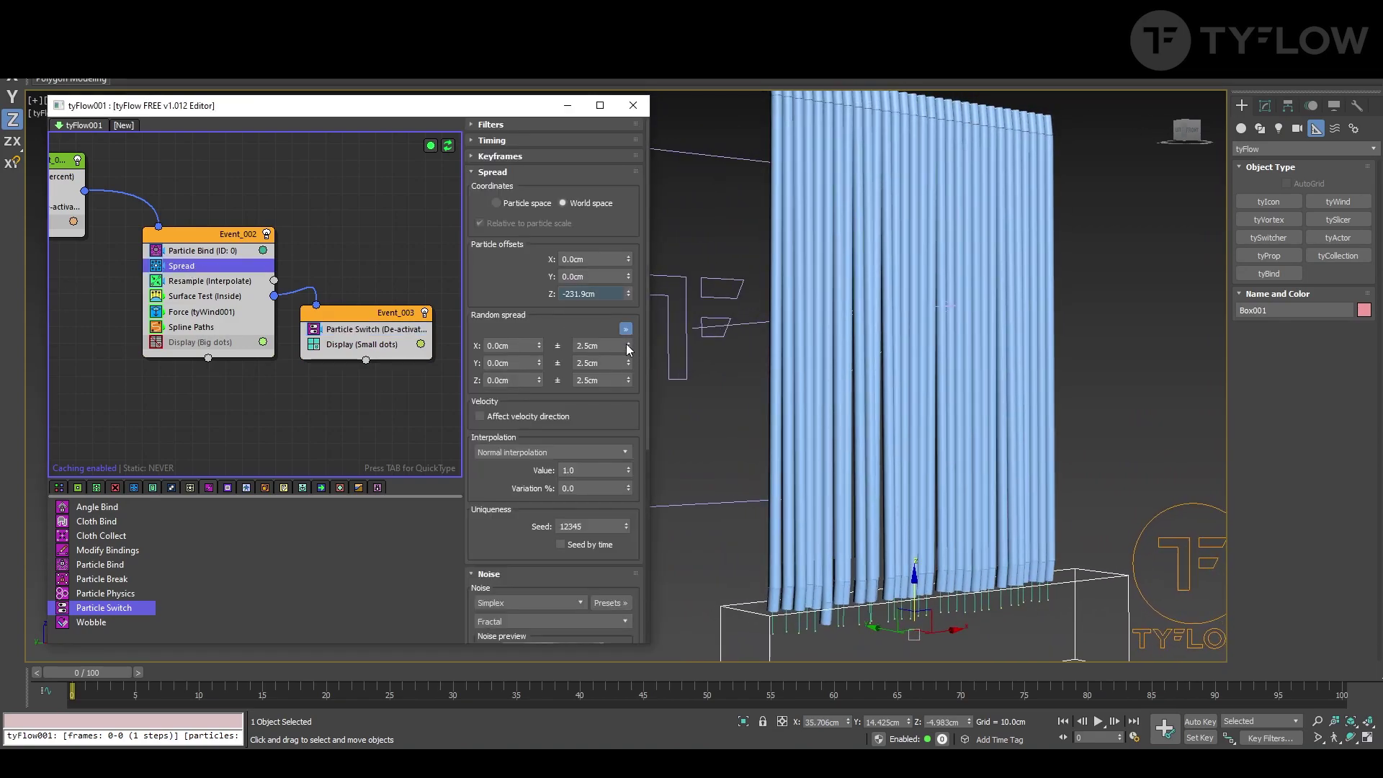
left_click_drag(627, 348, 629, 328)
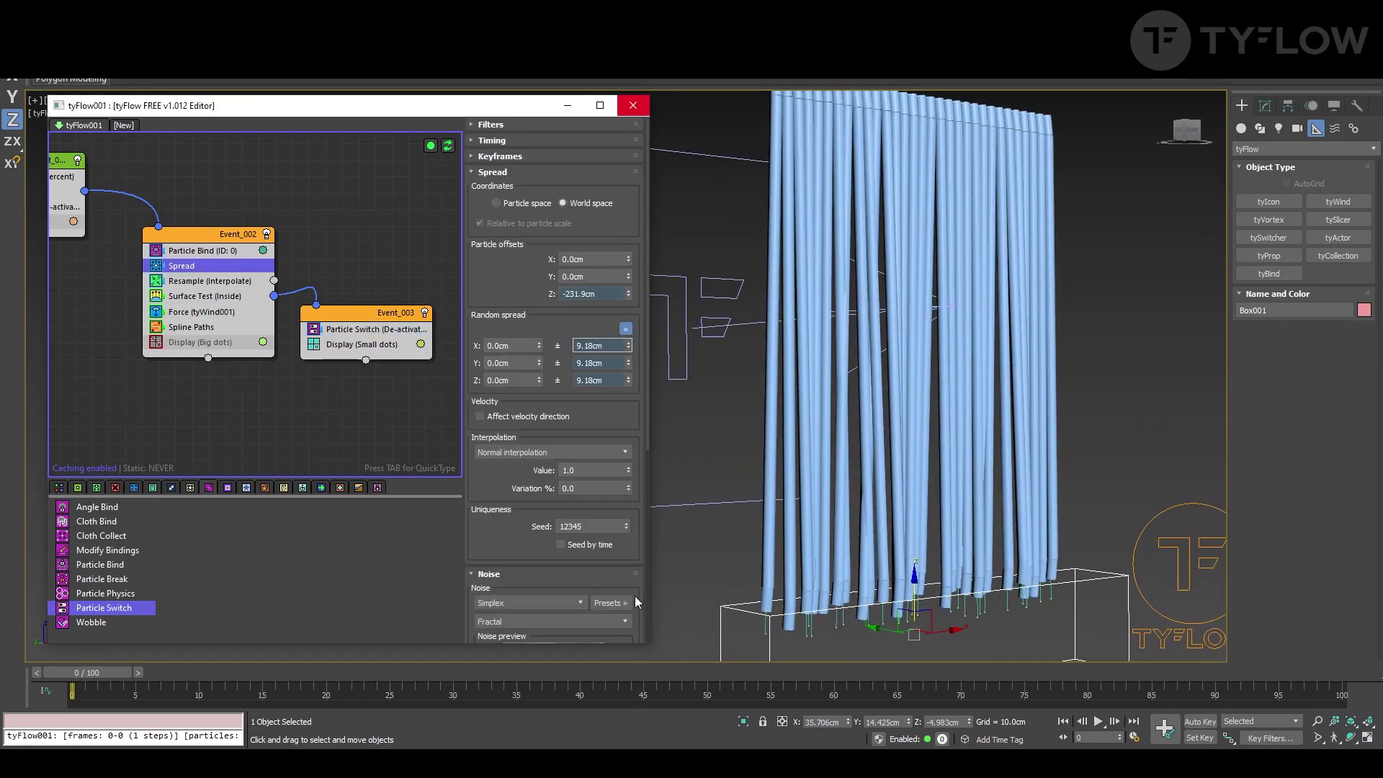
left_click_drag(637, 607, 607, 480)
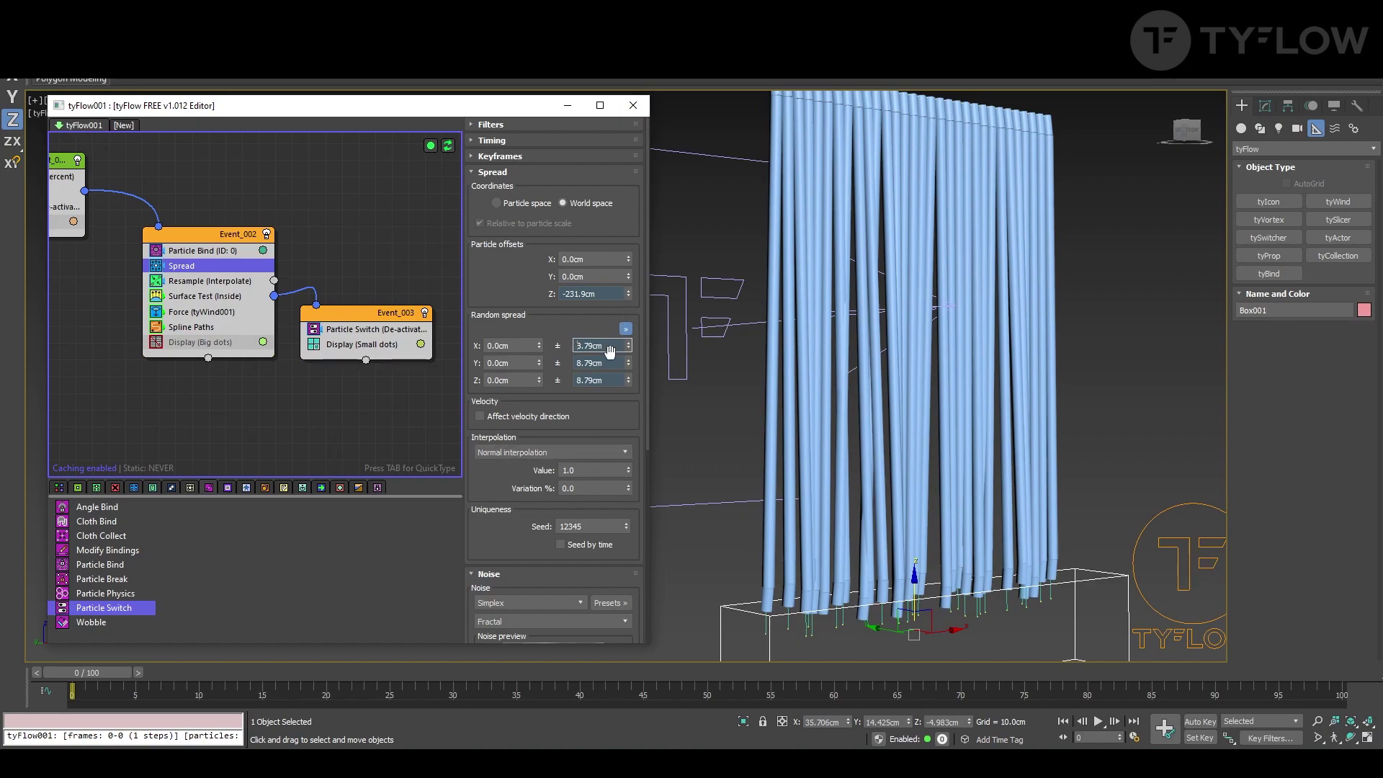
type("0")
key("Return")
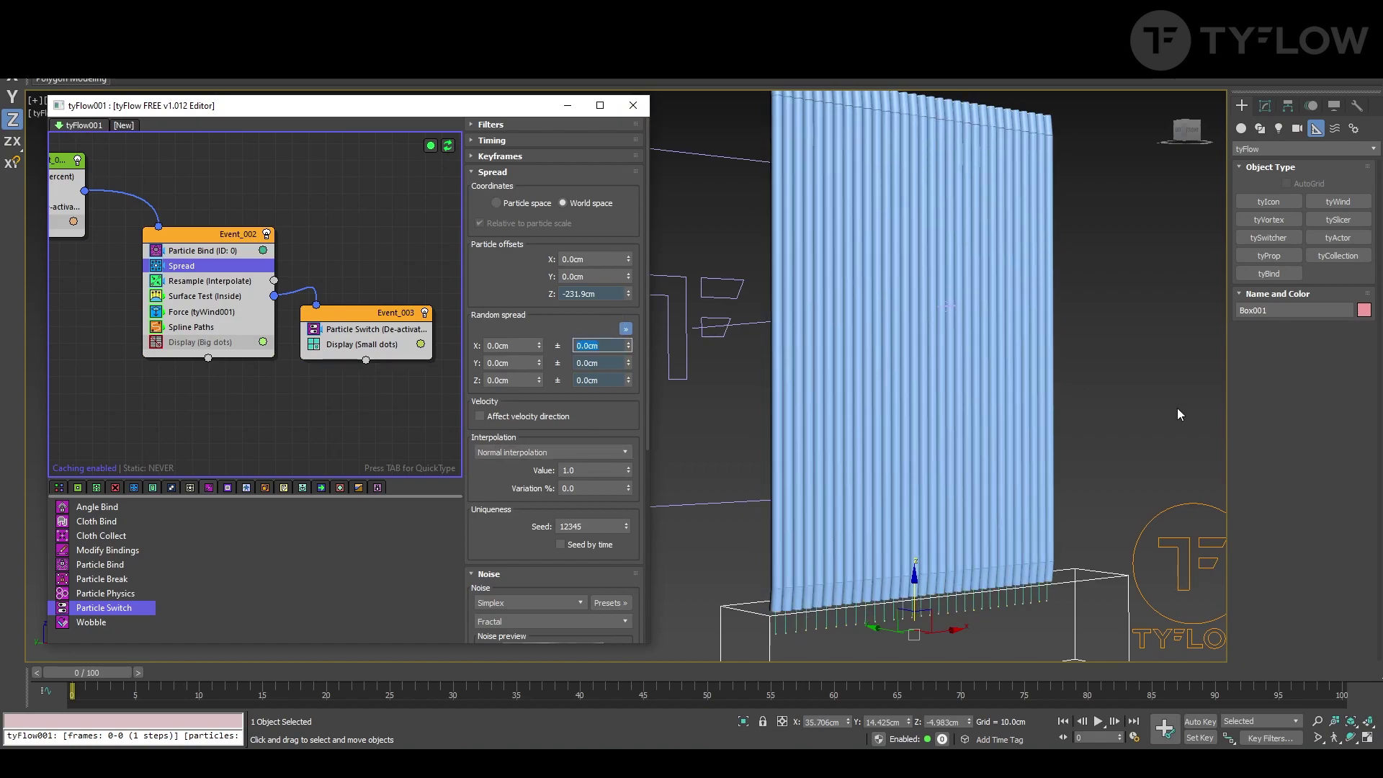
Preview the simulation to frame 18 and smooth the kinked strands through the base tySplines settings of tySplines001
scroll(905, 448, "down", 2)
middle_click_drag(905, 448, 880, 459, "alt")
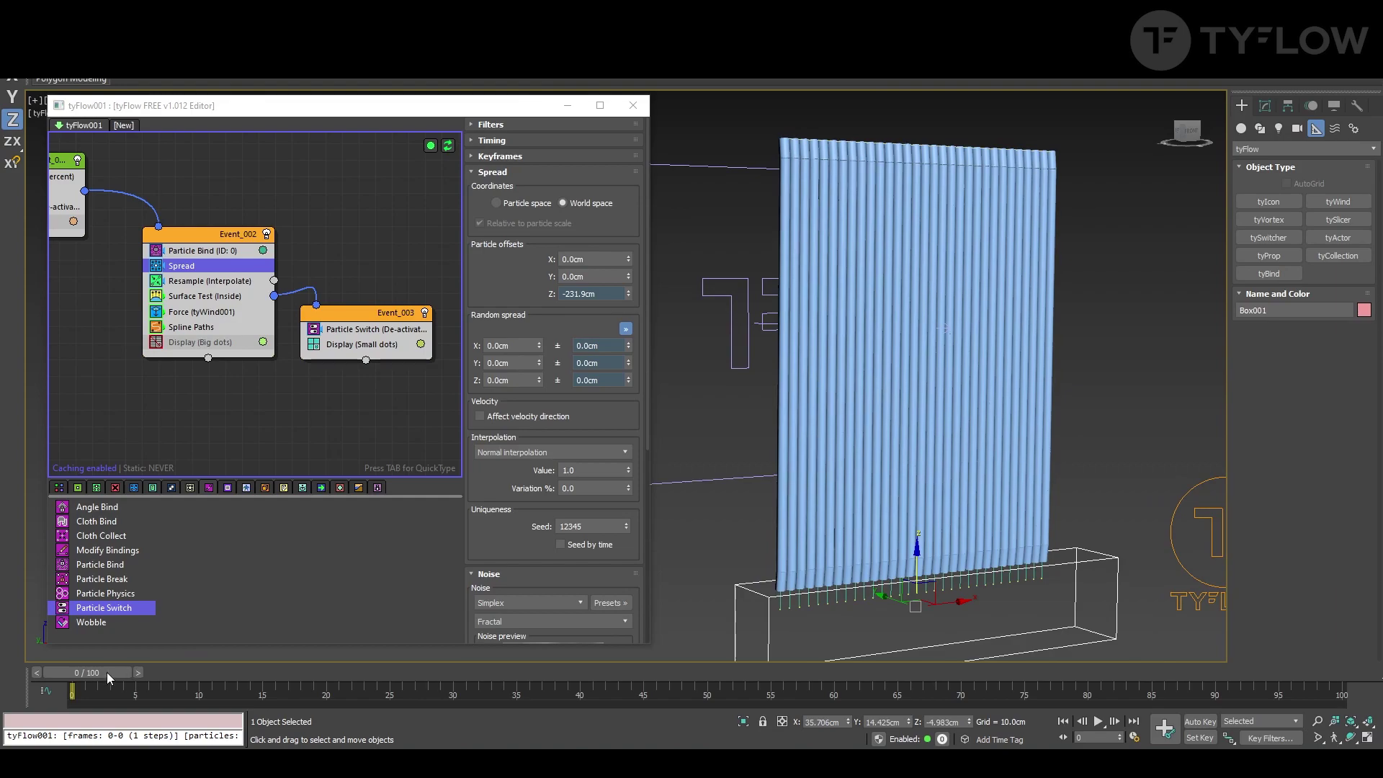
left_click_drag(106, 678, 322, 678)
middle_click_drag(893, 486, 852, 453)
scroll(816, 462, "down", 3)
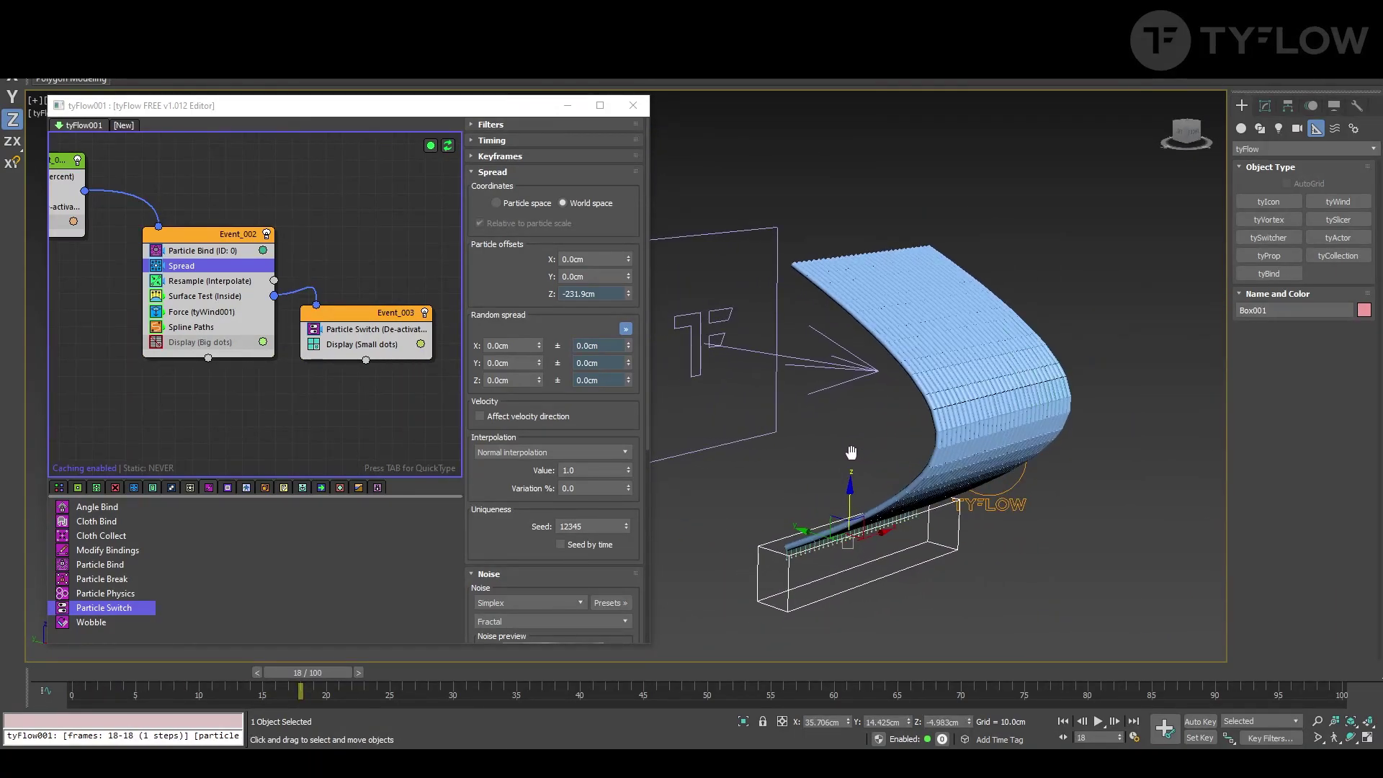
left_click(1058, 362)
scroll(1058, 361, "up", 5)
left_click(1265, 106)
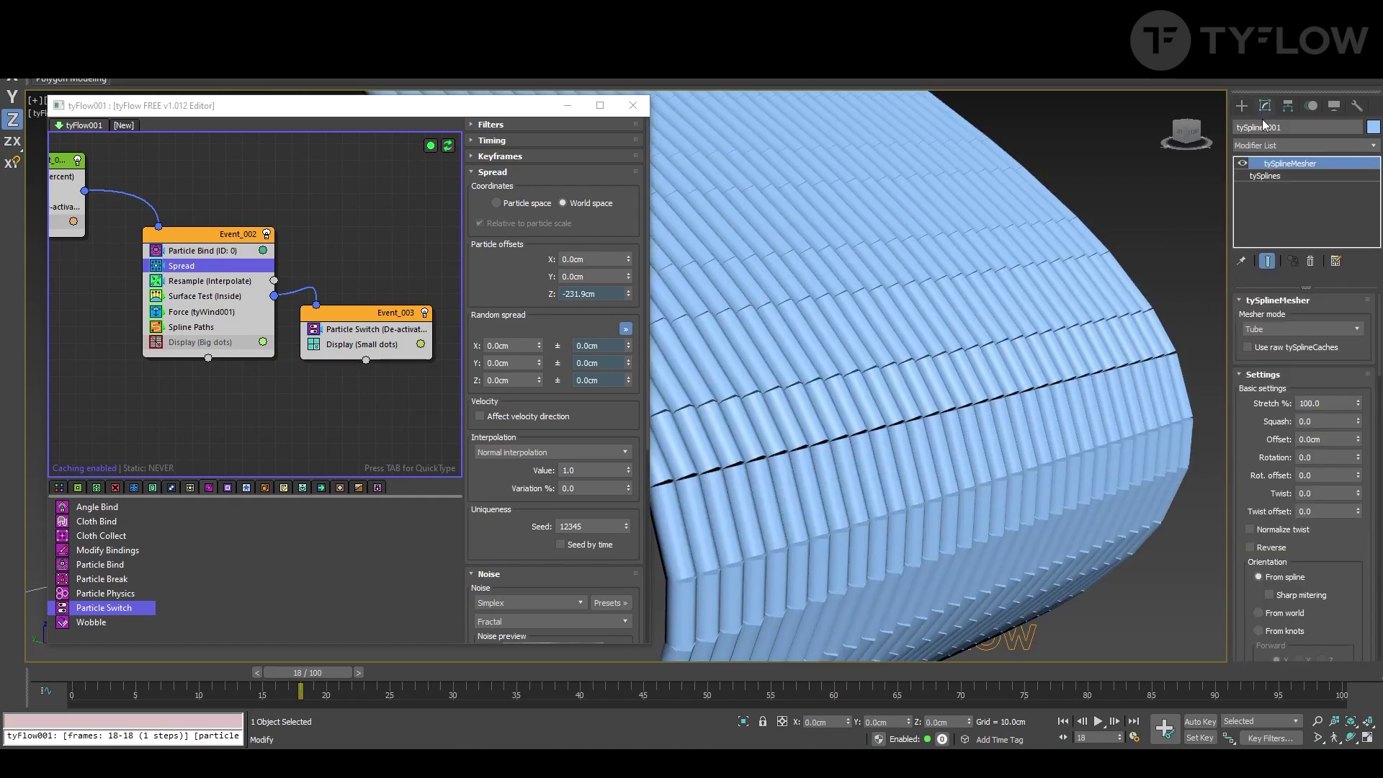
scroll(1342, 589, "down", 10)
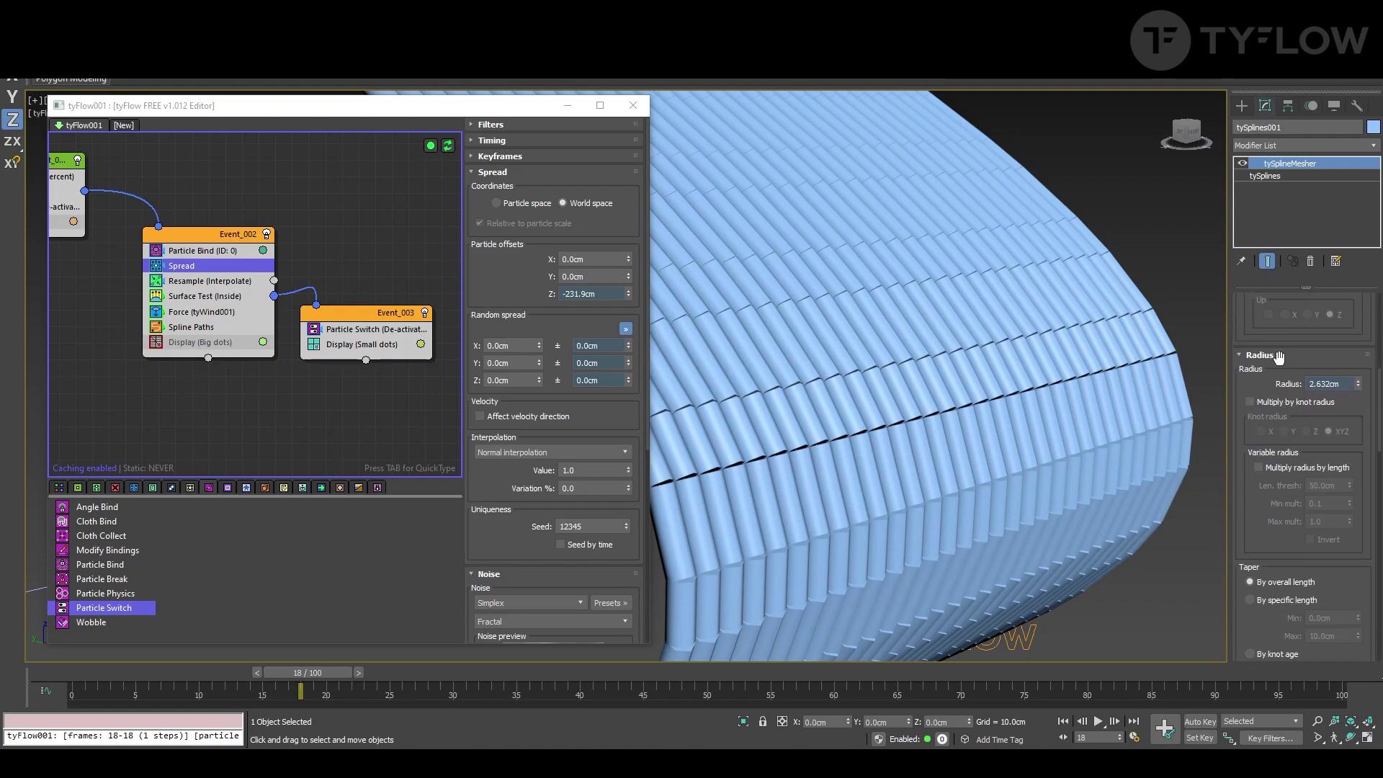
left_click(1288, 178)
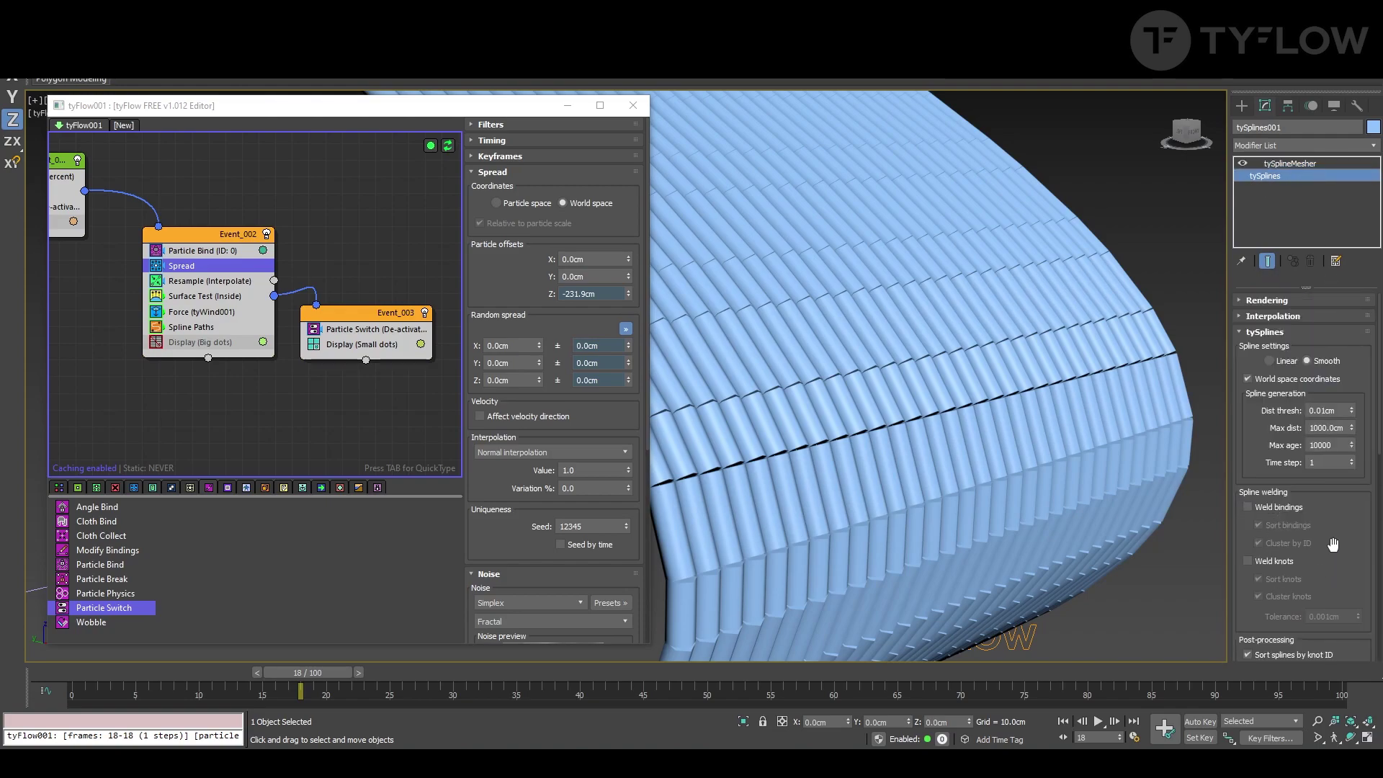
scroll(828, 395, "down", 8)
Scrub to frame 12 and move the tyWind helper closer to the strands, to about Y 46 cm
left_click(829, 394)
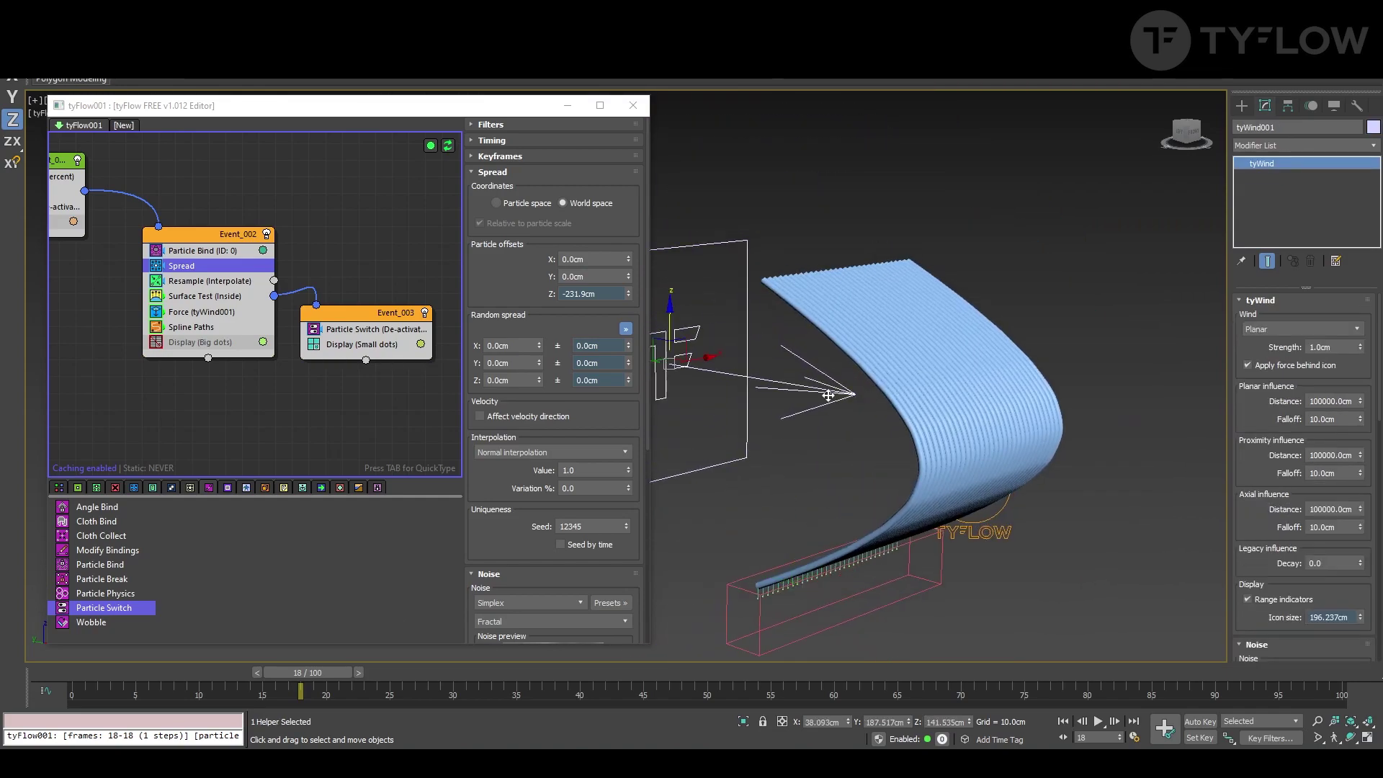
left_click_drag(321, 680, 246, 680)
middle_click_drag(730, 419, 758, 433)
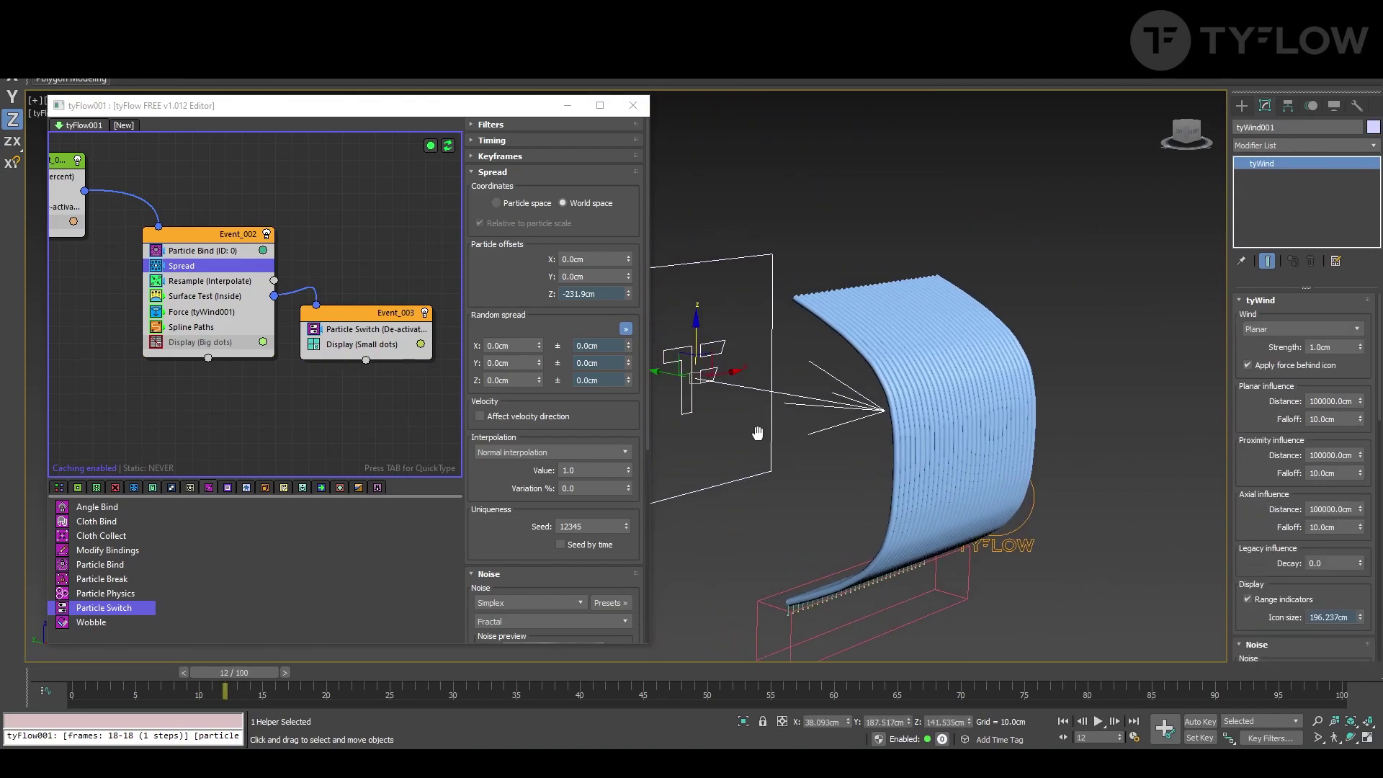
left_click_drag(667, 384, 869, 429)
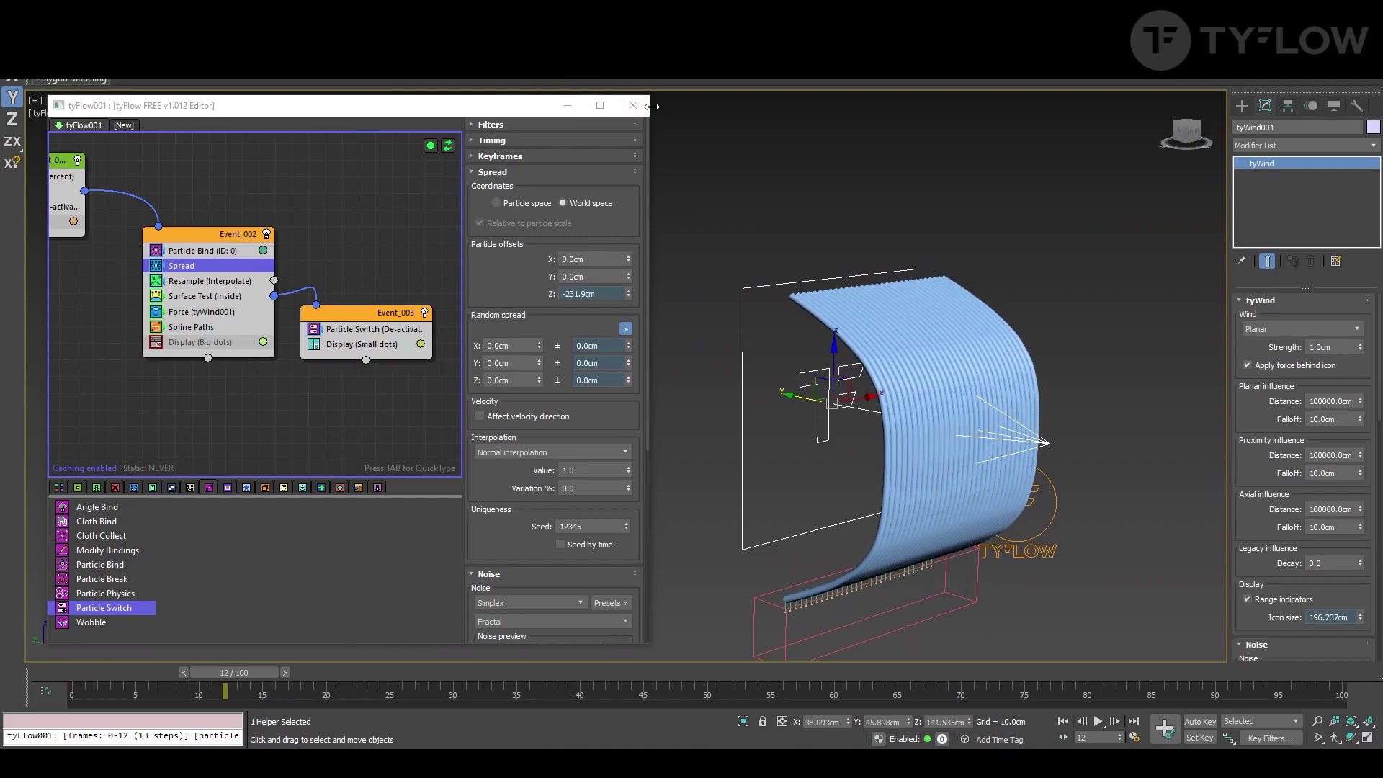
Close the tyFlow editor and preview the wind's effect on the strands up to frame 16
left_click(637, 111)
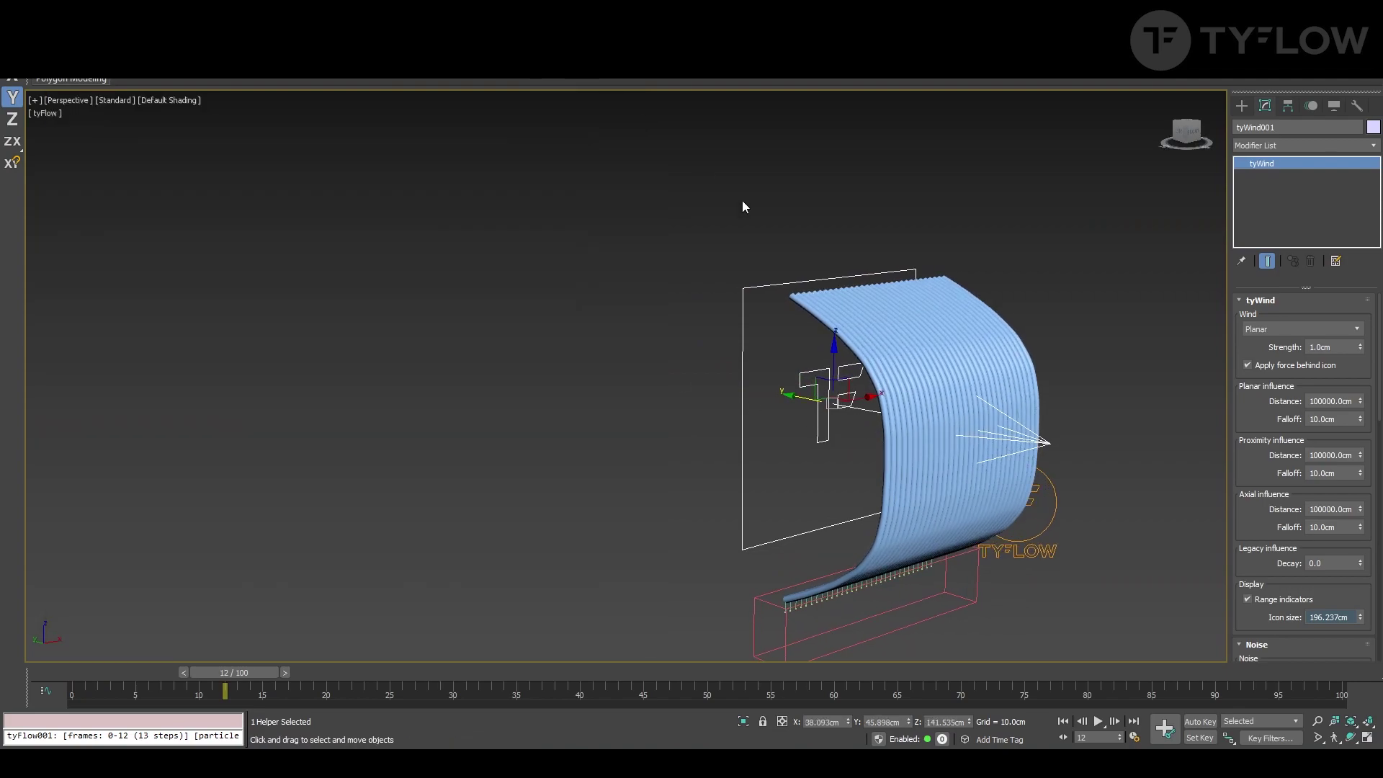
middle_click_drag(875, 342, 651, 240)
scroll(660, 287, "up", 4)
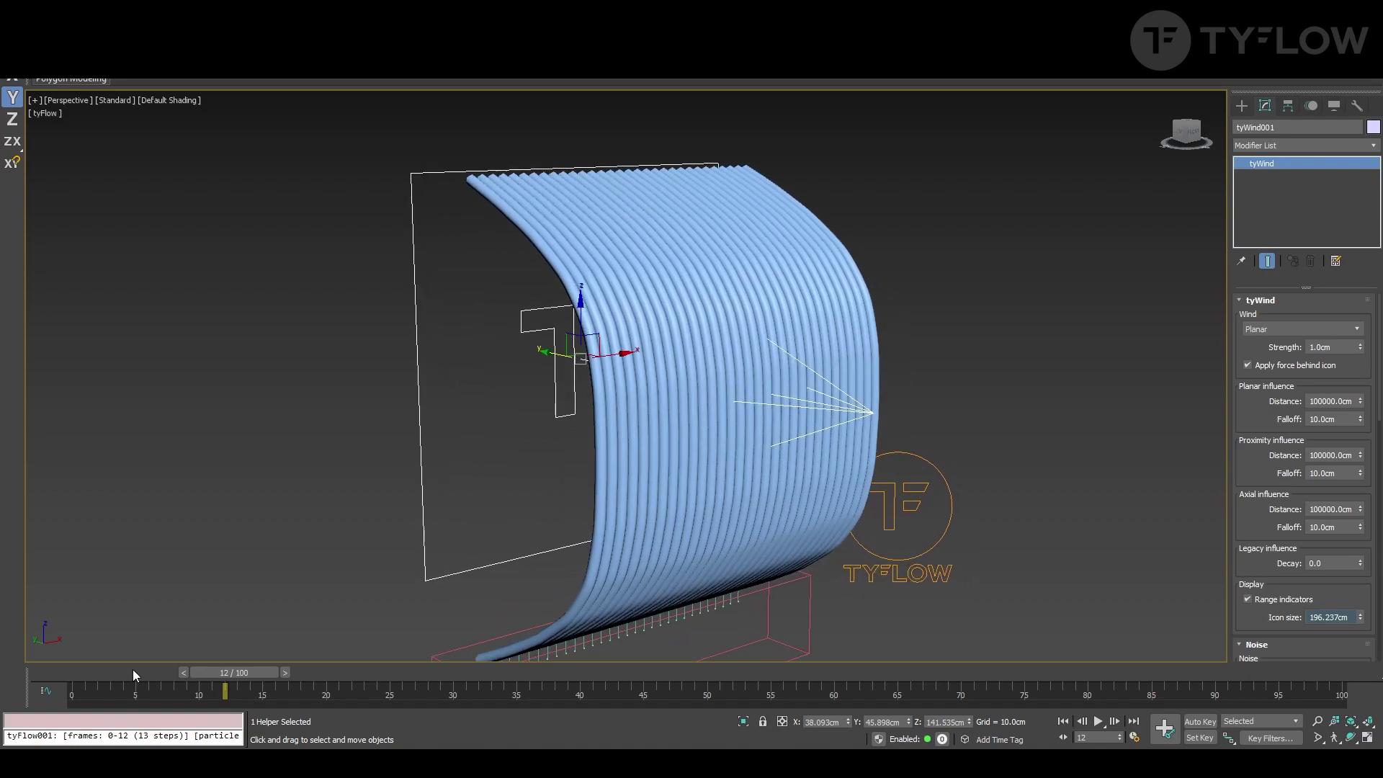
left_click_drag(132, 669, 296, 671)
key("w")
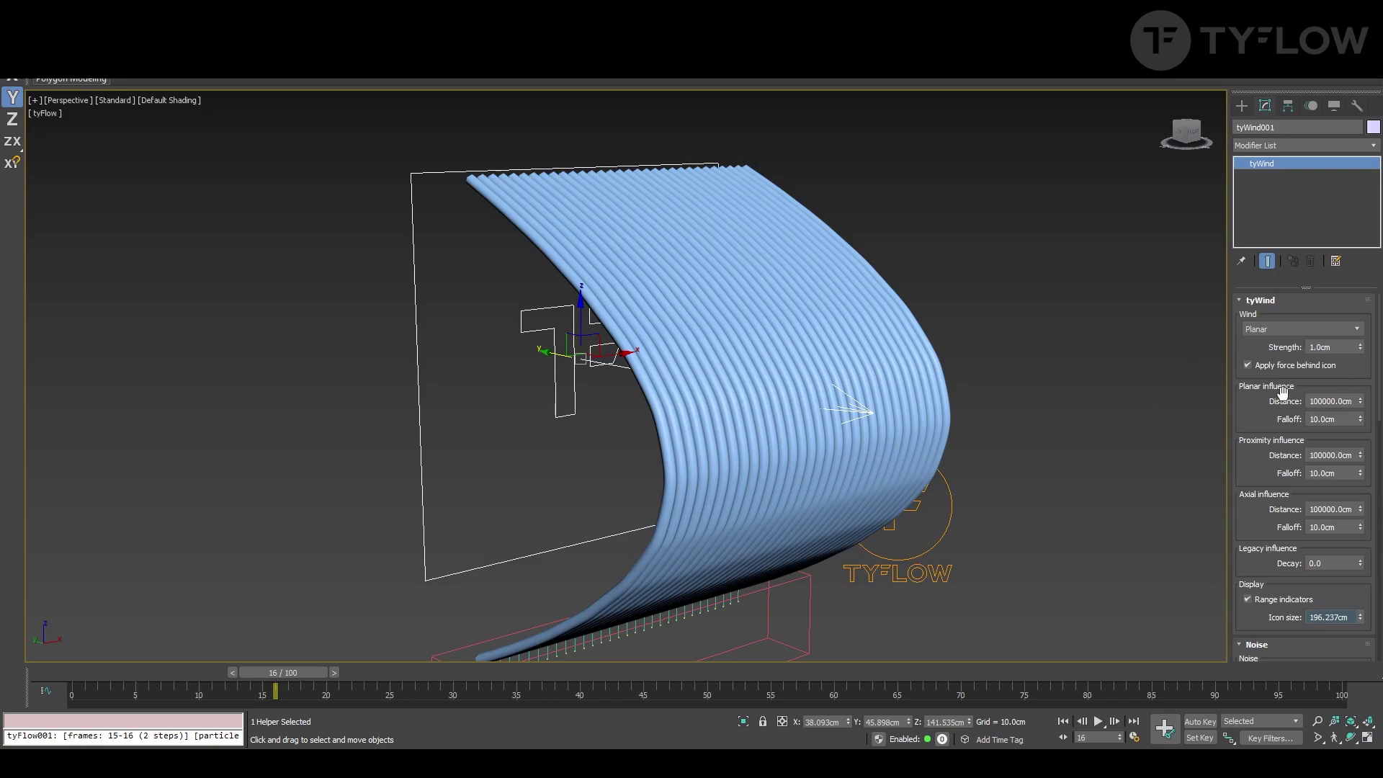
Set the tyWind's main strength to 0.1 cm and preview the simulation, stopping at frame 29
double_click(1333, 347)
type("0.1")
key("Return")
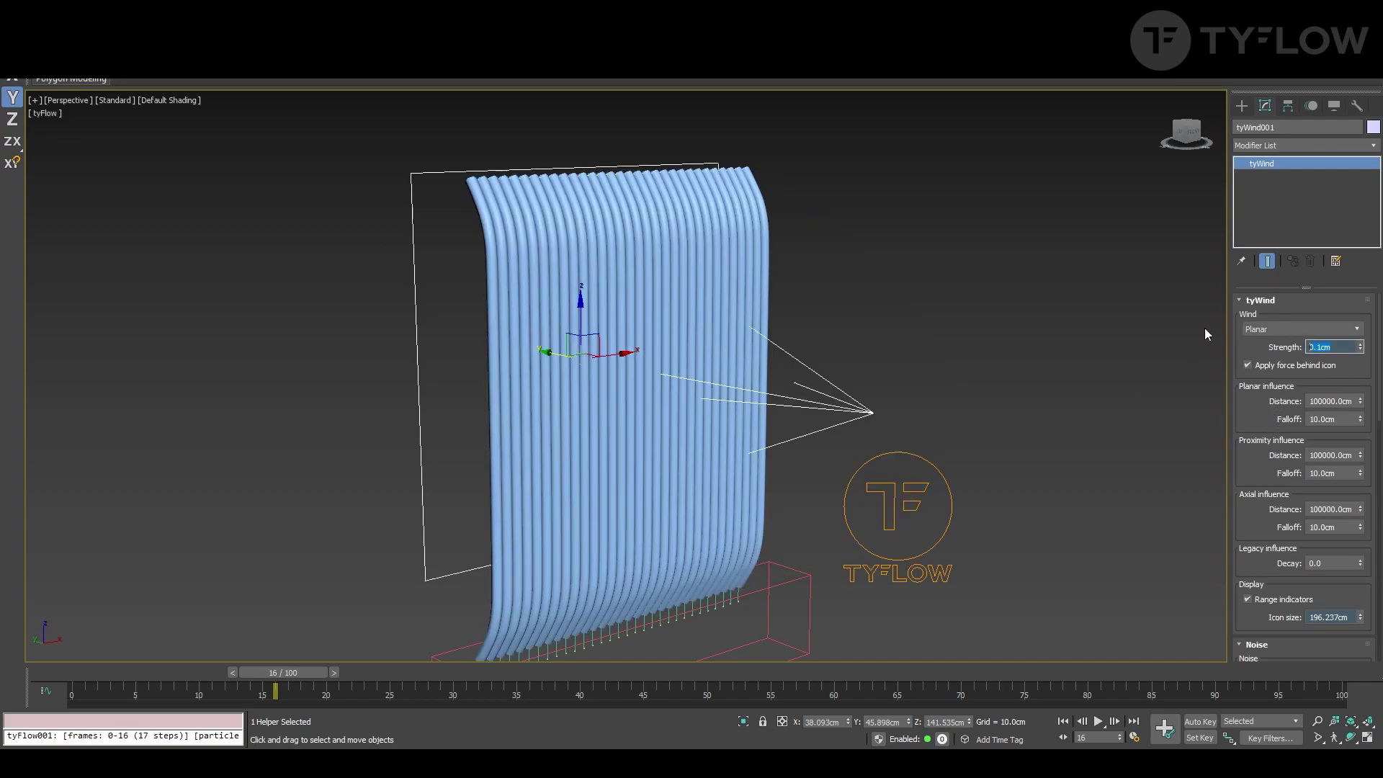
left_click_drag(162, 669, 448, 670)
Set the tyWind's noise strength to 0.1 cm
left_click_drag(1246, 528, 1246, 230)
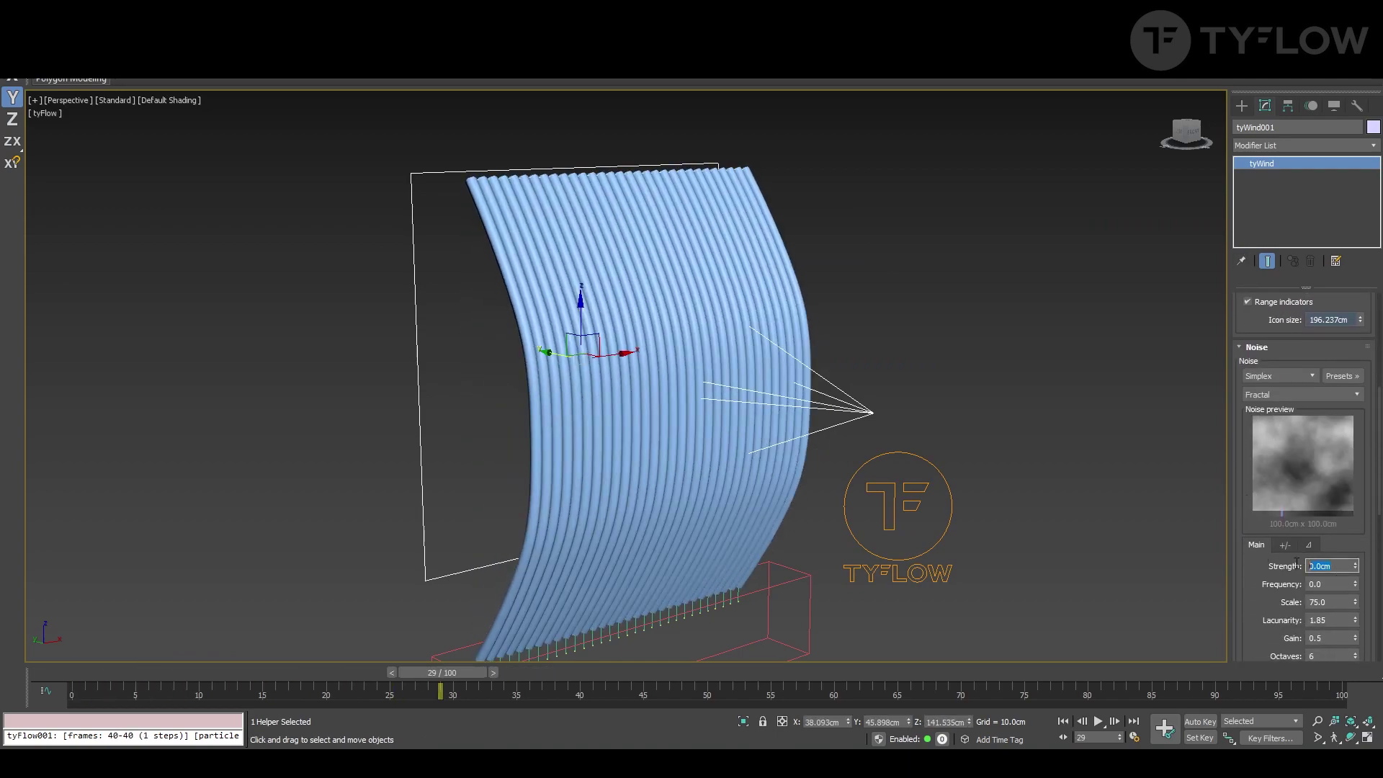
type("0.1")
key("Return")
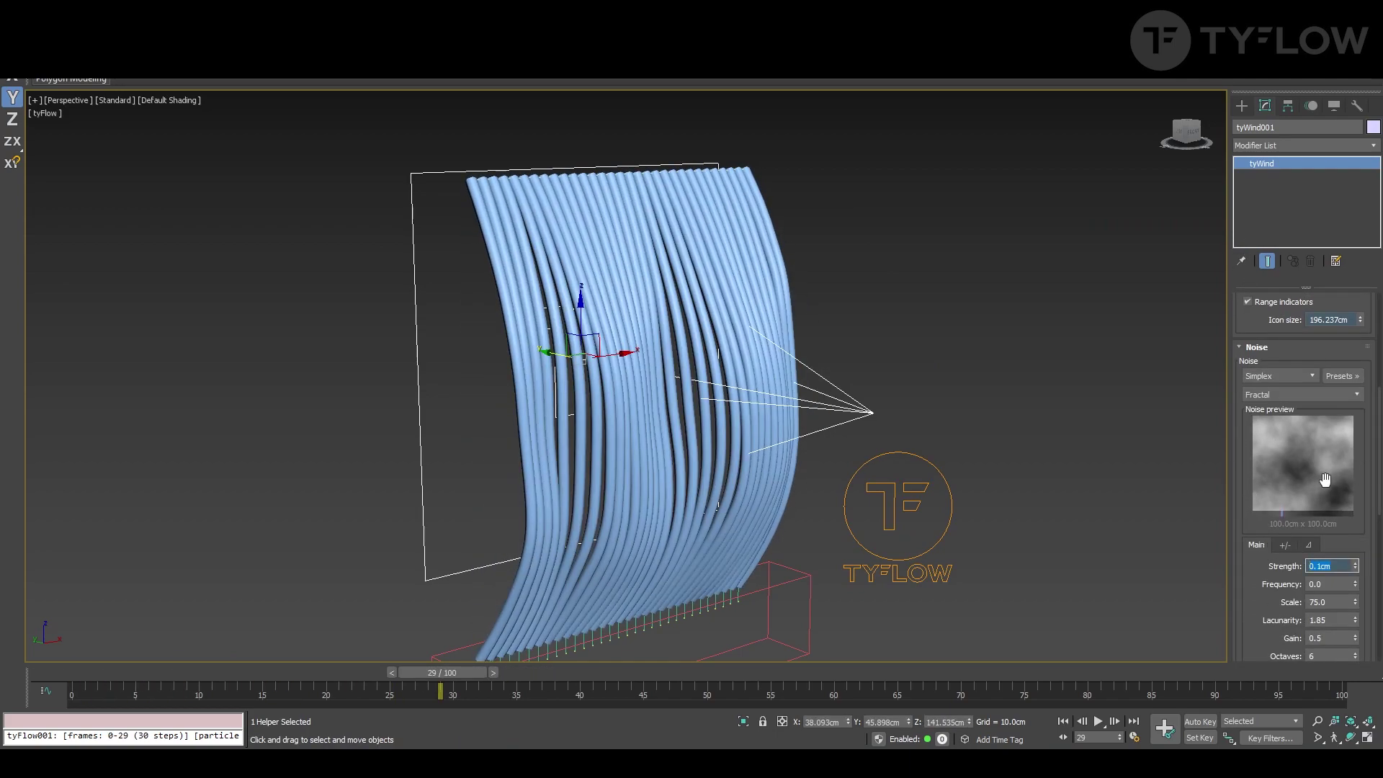
scroll(1286, 353, "down", 1)
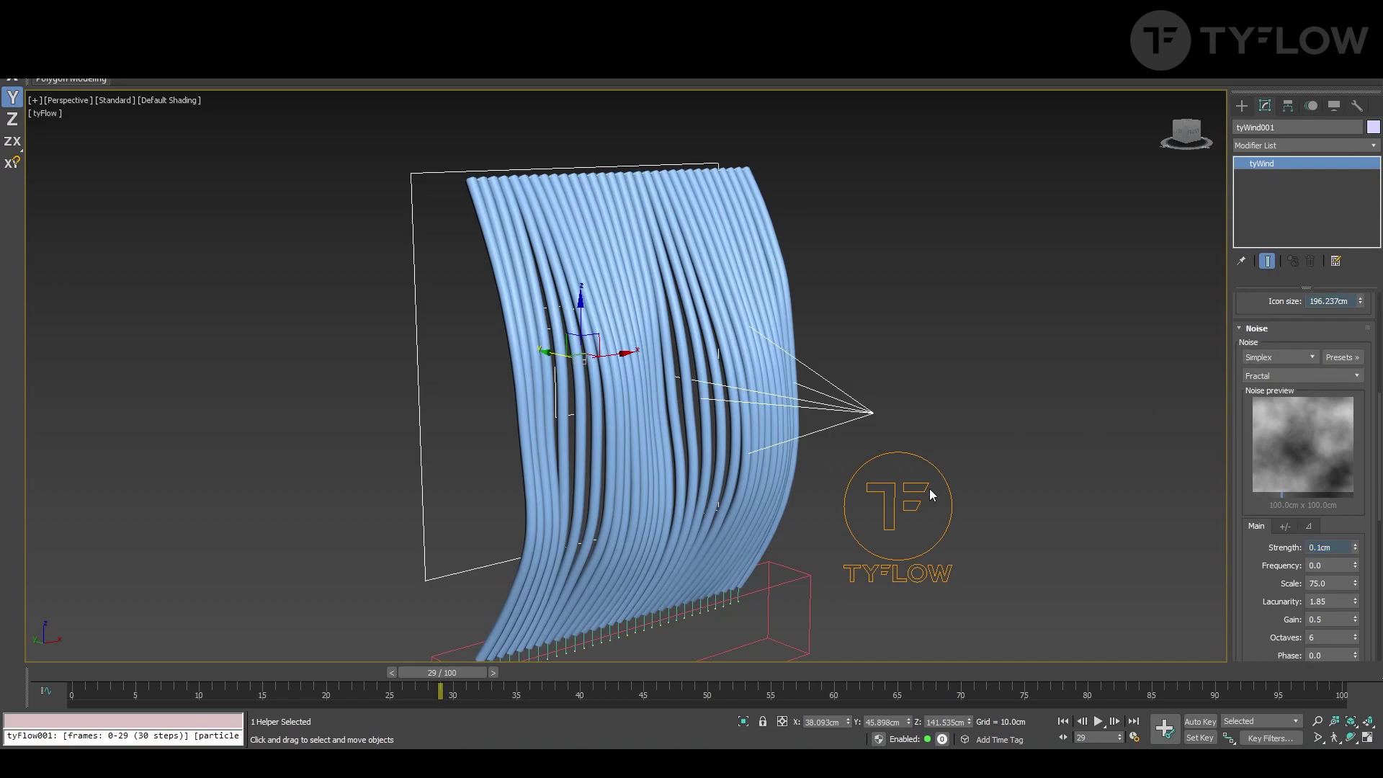
Set the tyWind's main wind strength to 0 and preview the simulation to frame 55
left_click_drag(1320, 325, 1319, 563)
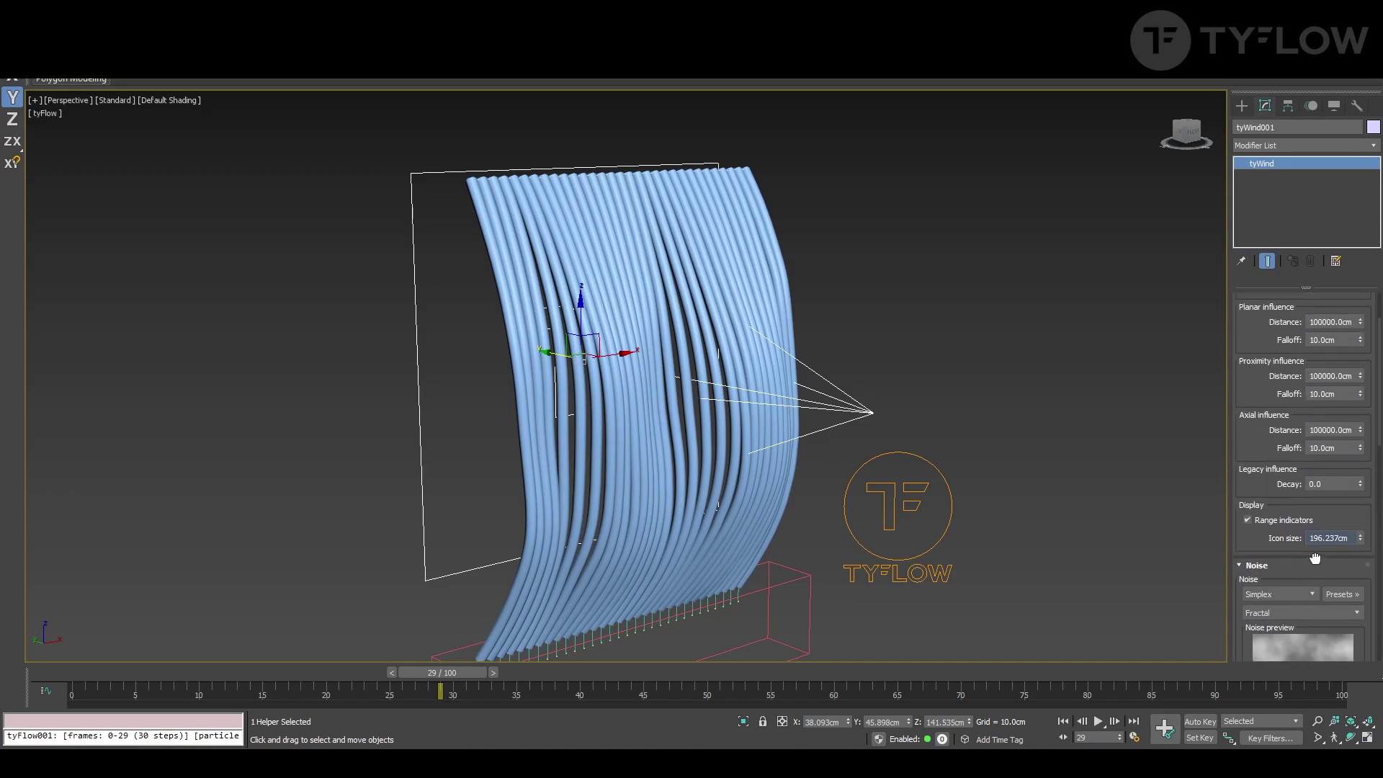
left_click_drag(1276, 335, 1283, 414)
type("0")
key("Return")
left_click_drag(88, 671, 771, 670)
Move Box001 down below the strands' lower ends and reopen the tyFlow001 editor
scroll(753, 432, "down", 5)
left_click(749, 409)
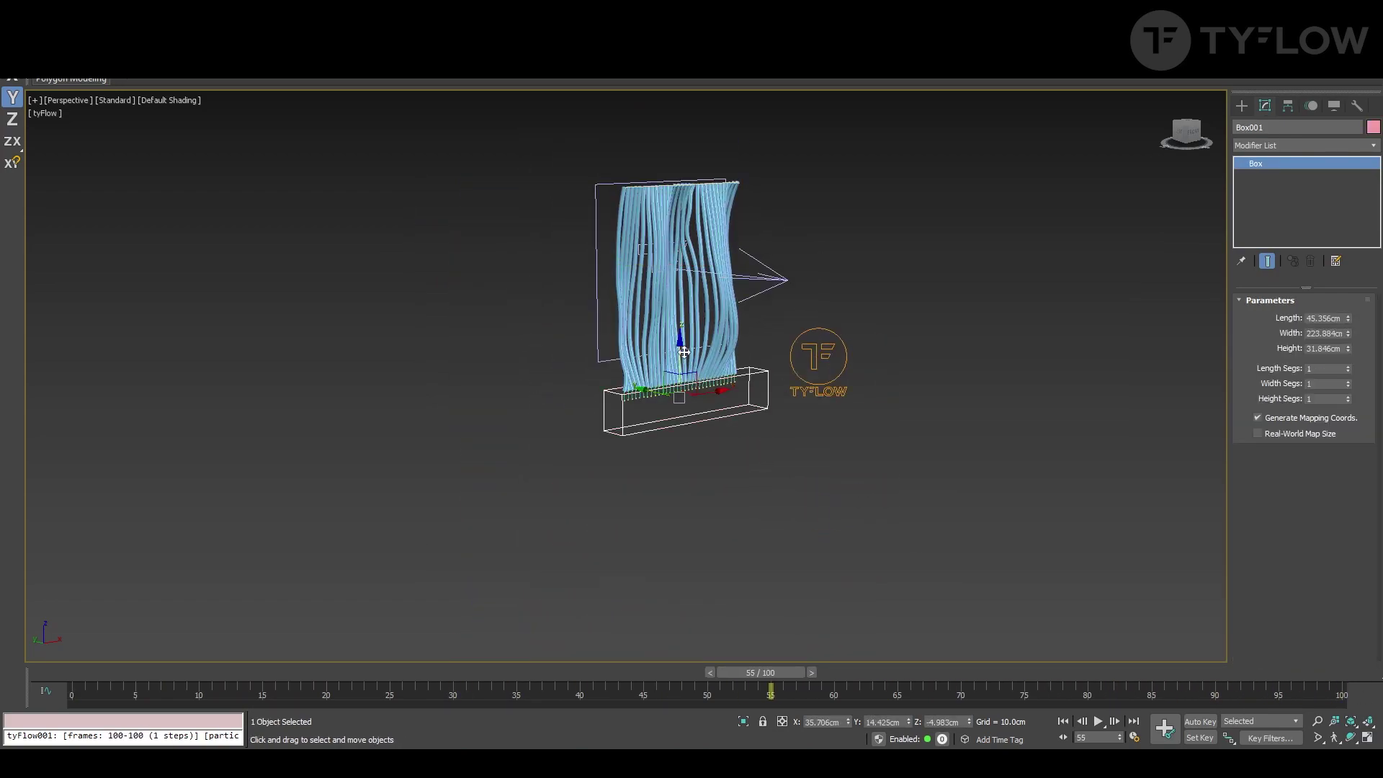
left_click_drag(678, 347, 683, 433)
left_click(802, 398)
left_click(1294, 333)
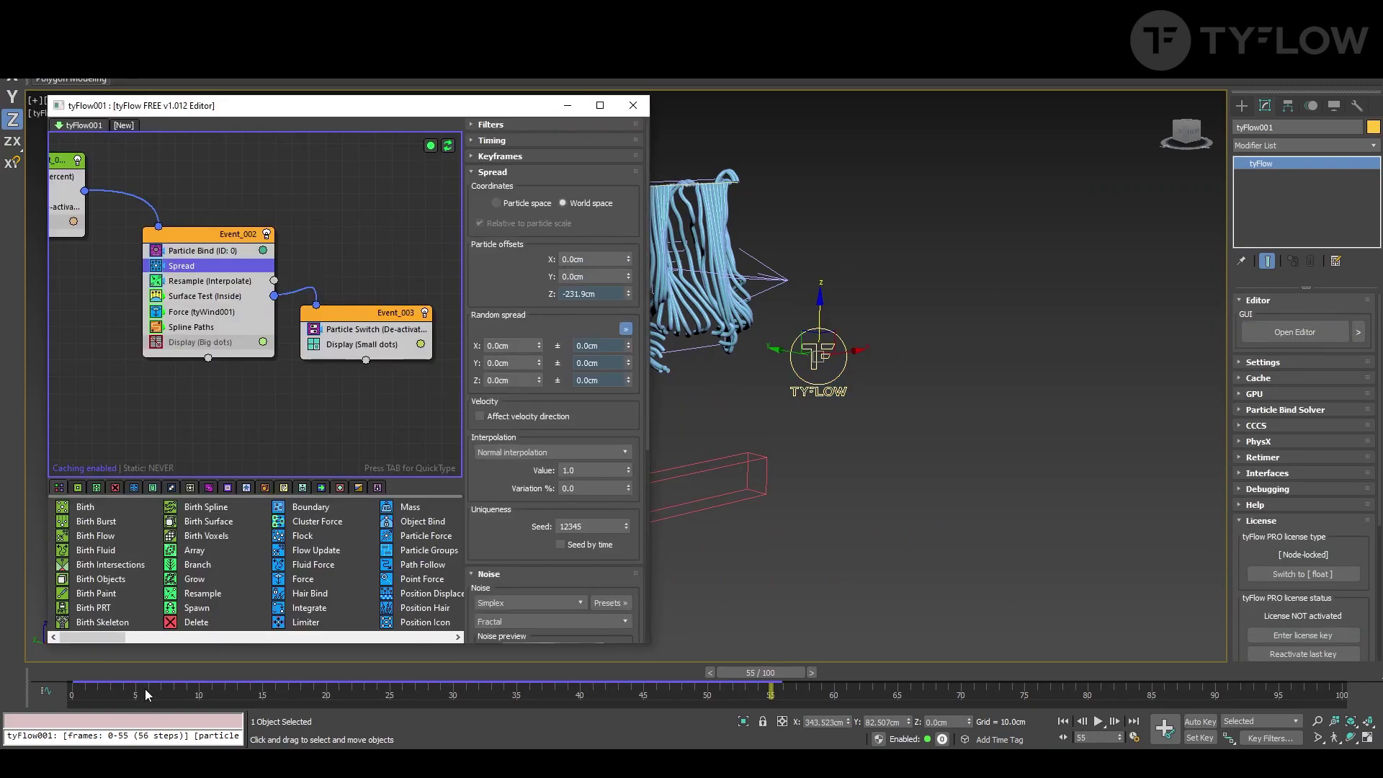
Return to frame 0 and lengthen the strands down to the box by setting the Spread Z offset to -322.3 cm
key("Home")
left_click(629, 294)
left_click_drag(629, 319, 689, 550)
middle_click_drag(932, 463, 1053, 489)
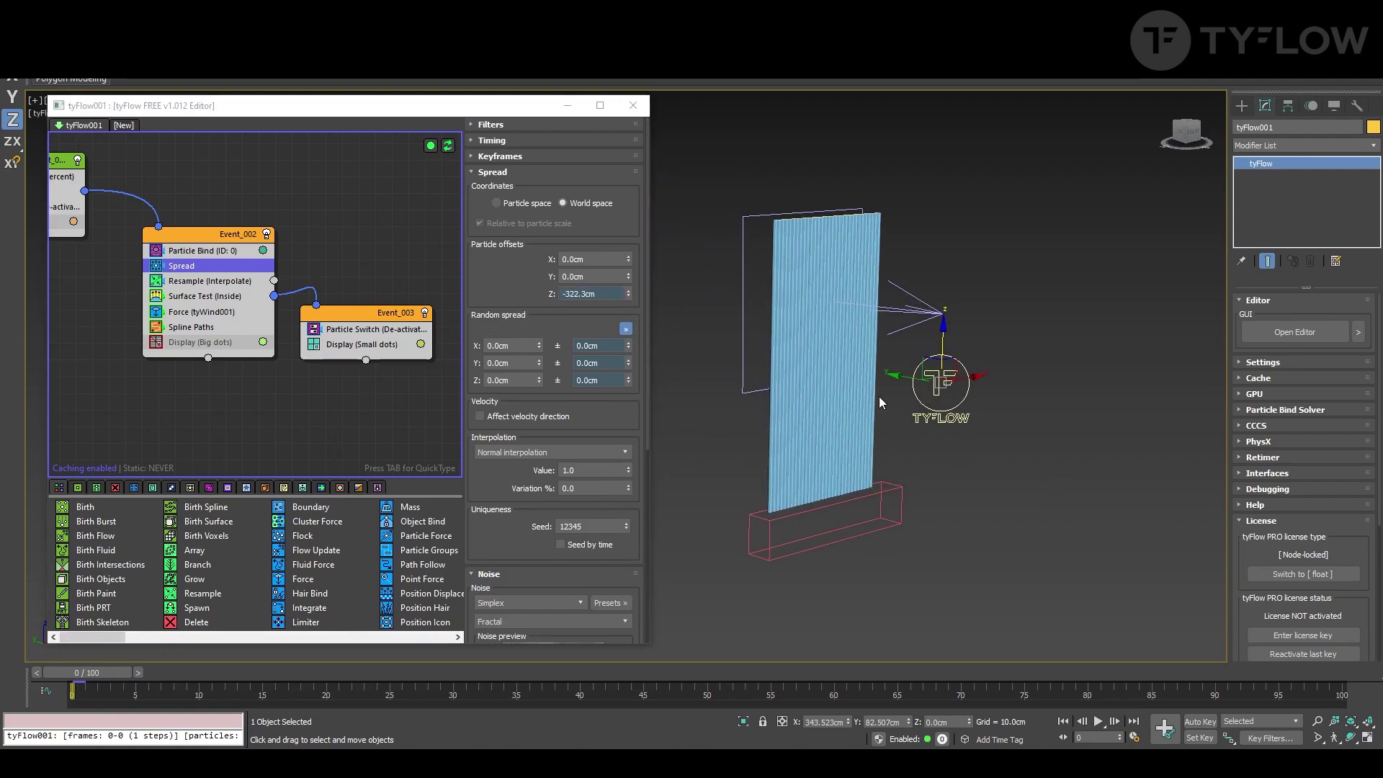
Increase the strand density by setting the Birth Spline percent to 1.34
left_click(72, 177)
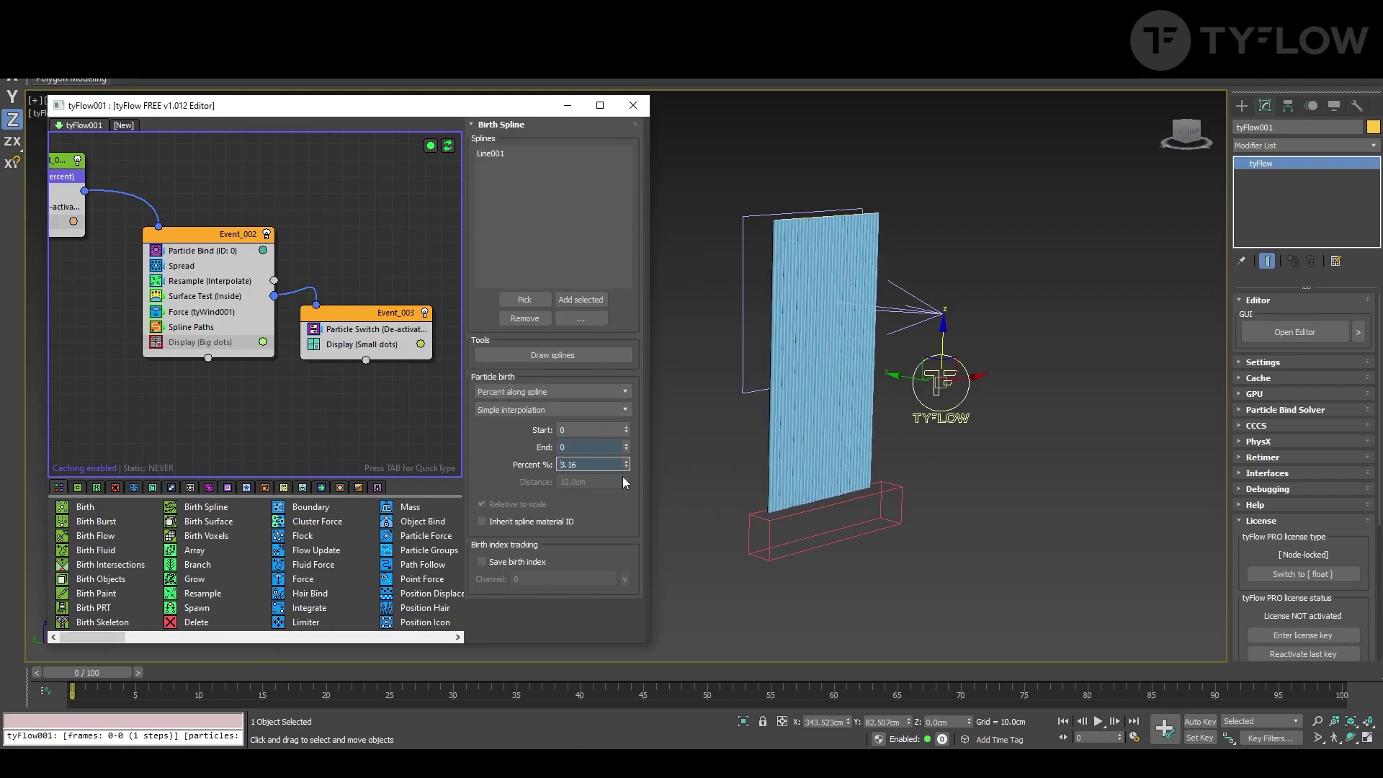
left_click_drag(626, 467, 624, 495)
scroll(819, 180, "up", 3)
scroll(820, 183, "up", 2)
middle_click_drag(797, 346, 777, 416, "alt")
scroll(778, 416, "up", 8)
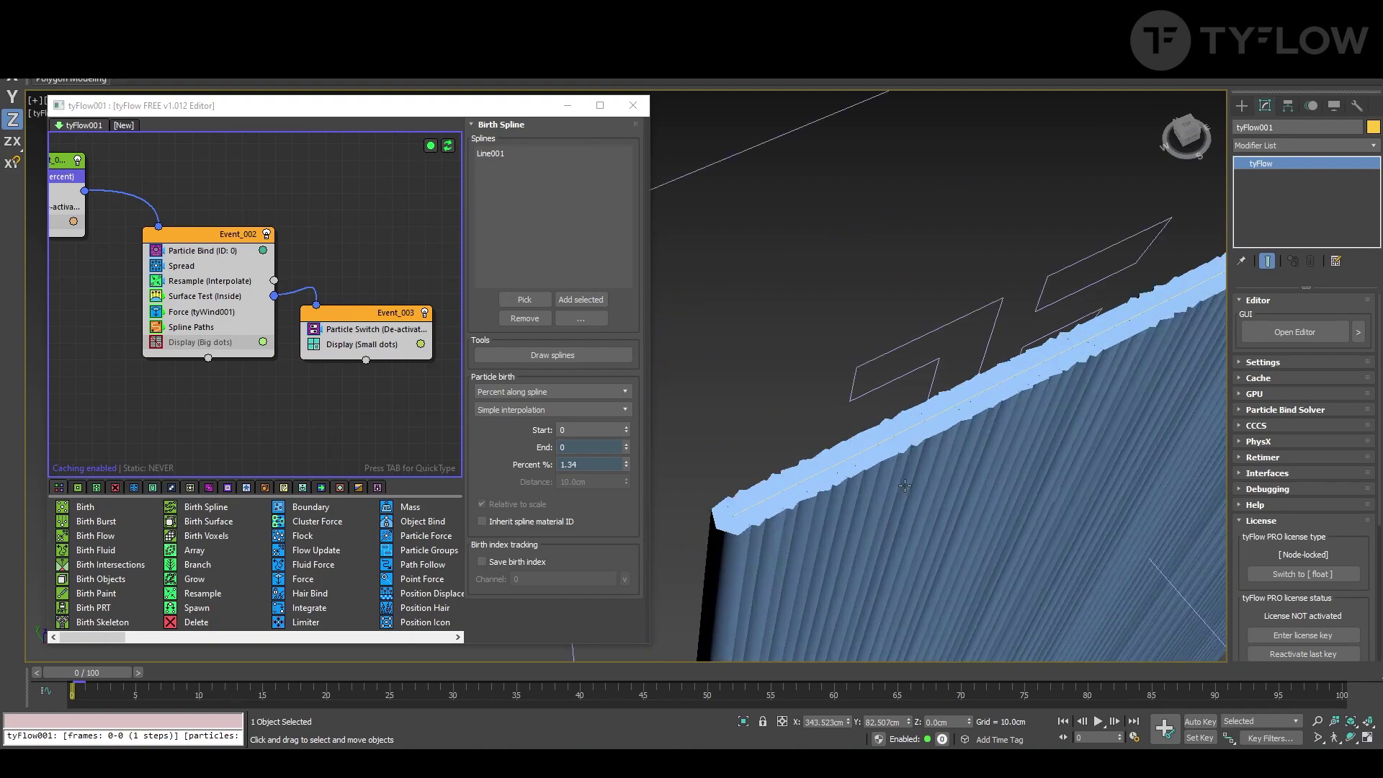
Thin the strands by setting the tySplineMesher radius to 1.287 cm and preview the simulation to frame 24
left_click(872, 469)
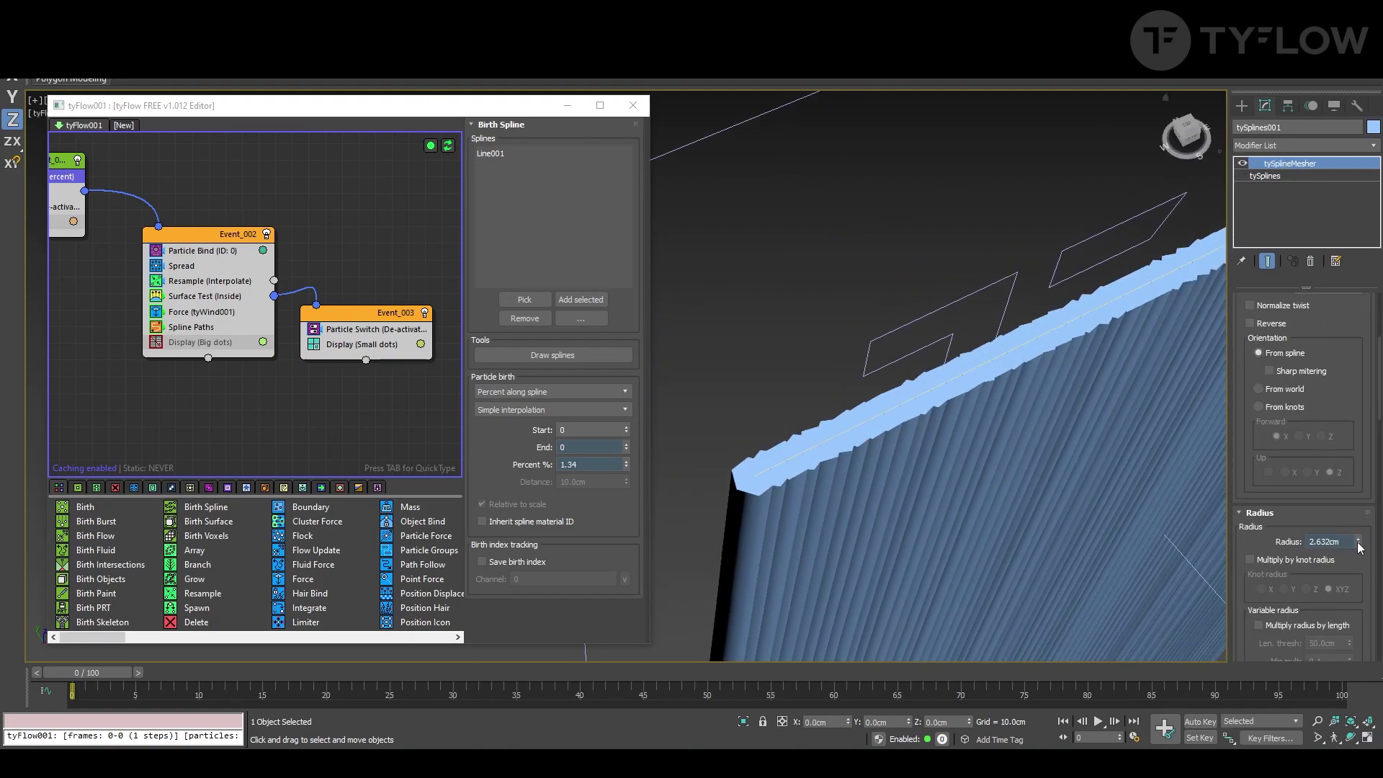
left_click_drag(1359, 547, 1360, 563)
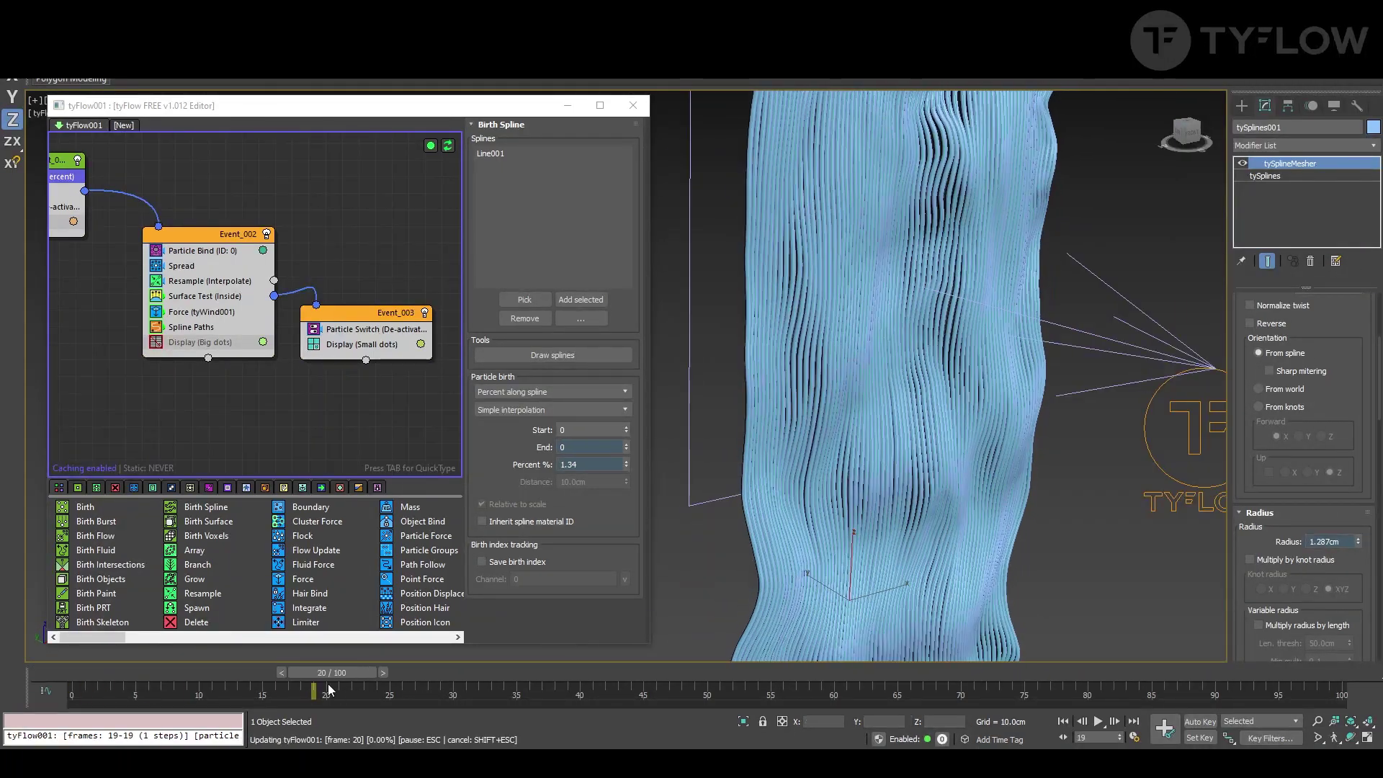
Set the Resample operator's by-distance threshold to 5 in Event_002
middle_click_drag(209, 281, 181, 267)
left_click(180, 267)
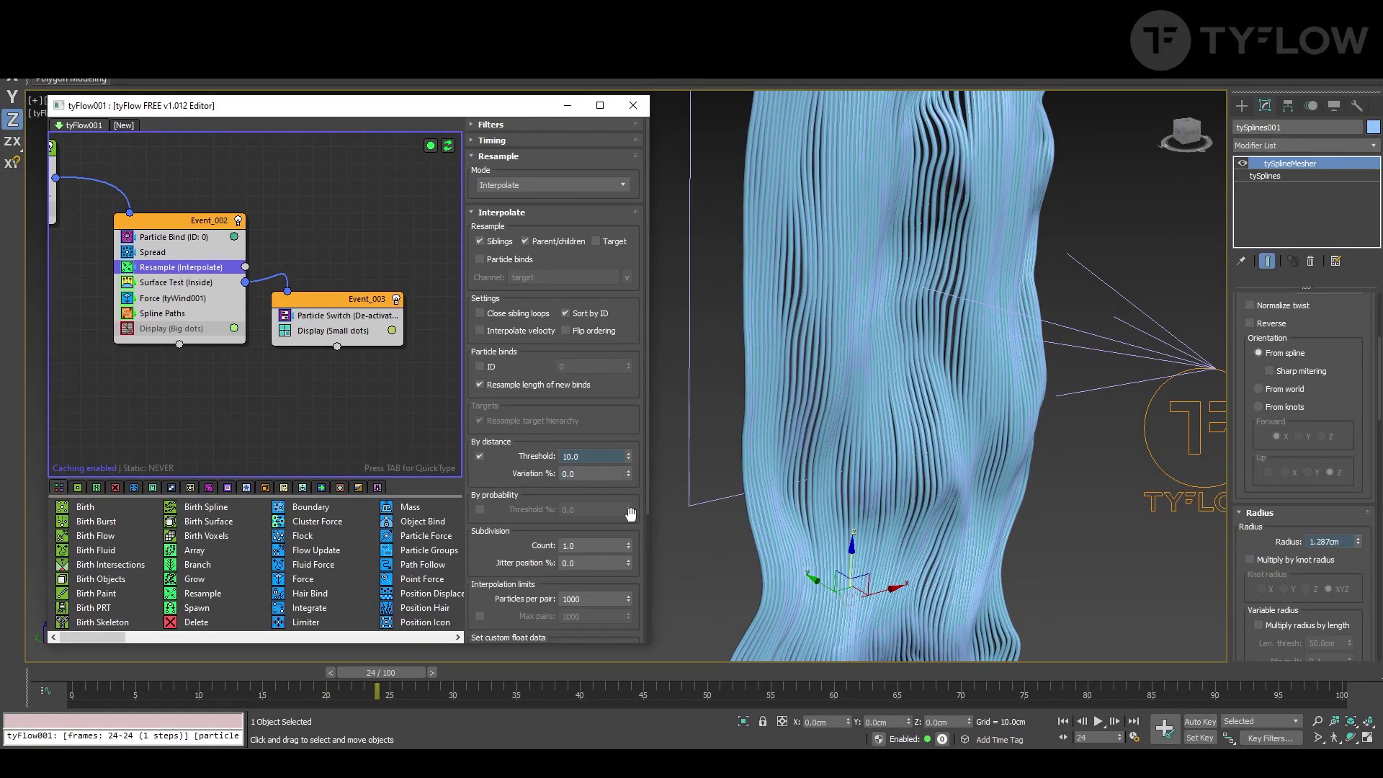
left_click_drag(586, 458, 409, 431)
type("5")
key("Return")
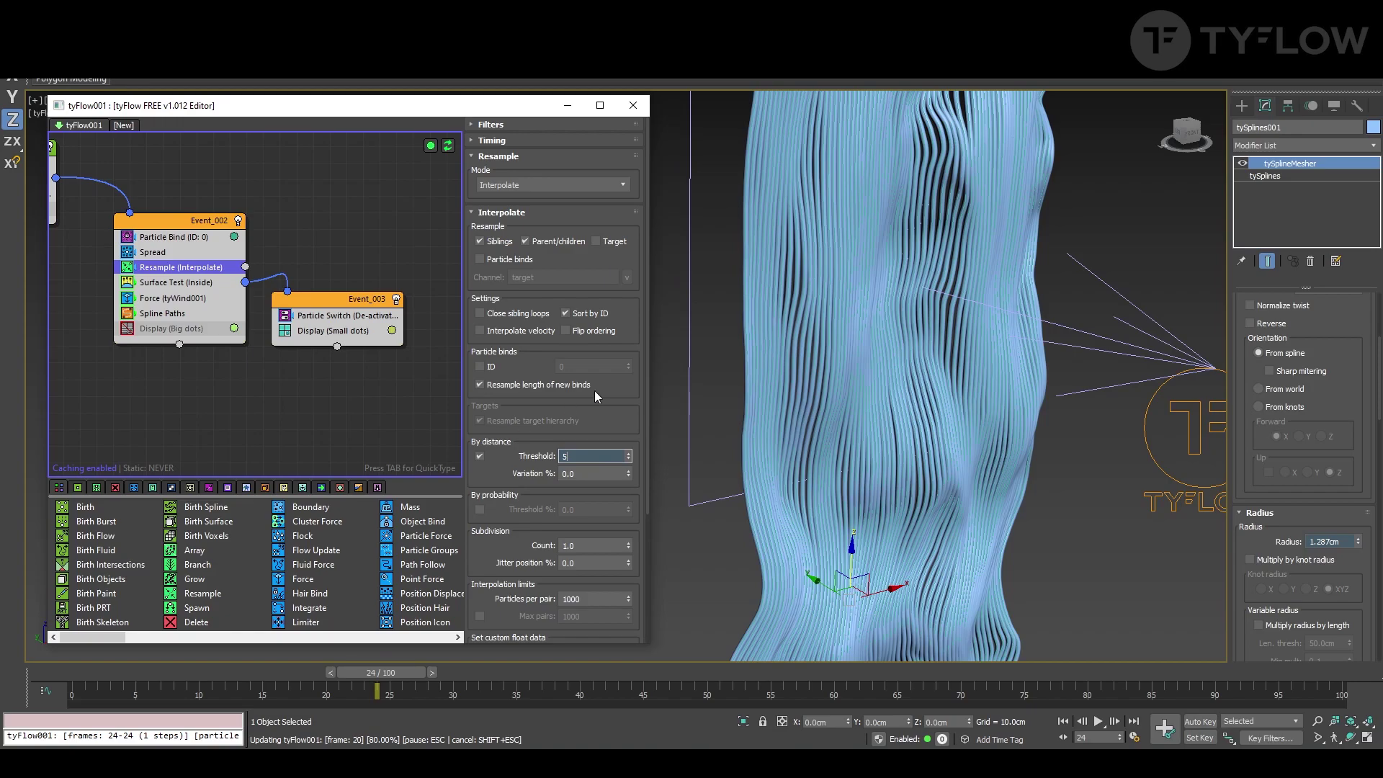
Try larger Resample by-distance thresholds of 50 and 90, and preview the simulation to frame 65 with edged faces off
middle_click_drag(841, 427, 892, 397, "alt")
type("50")
key("Return")
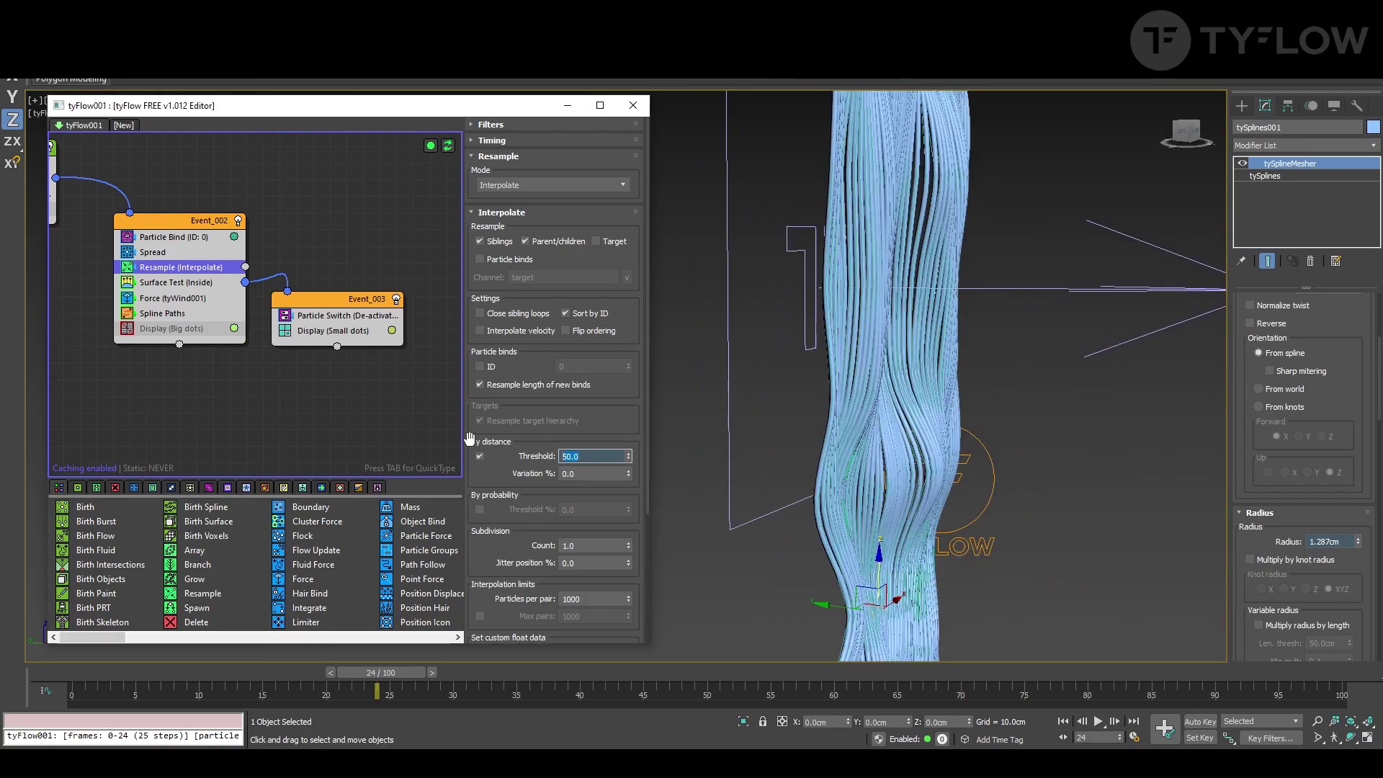
type("90")
key("Return")
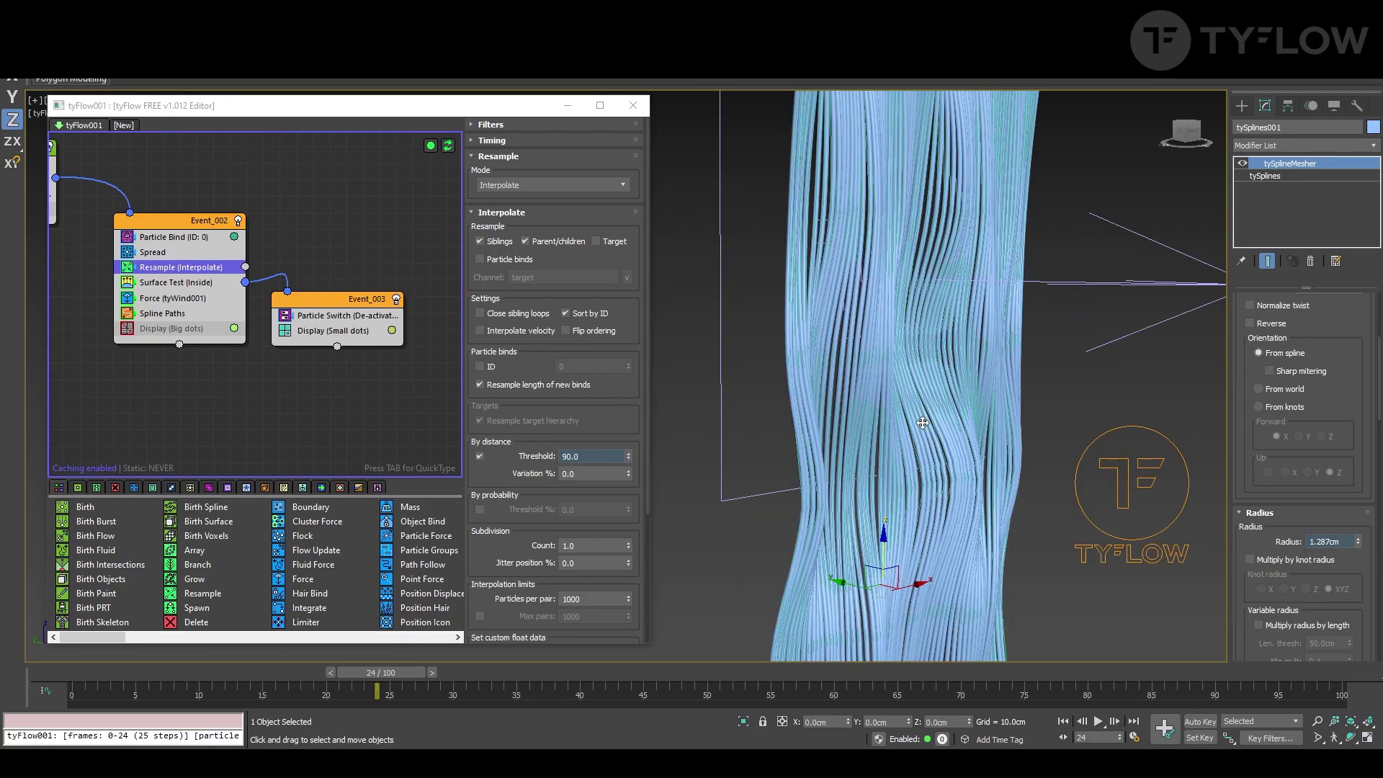
key("F4")
left_click_drag(225, 677, 913, 673)
key("F4")
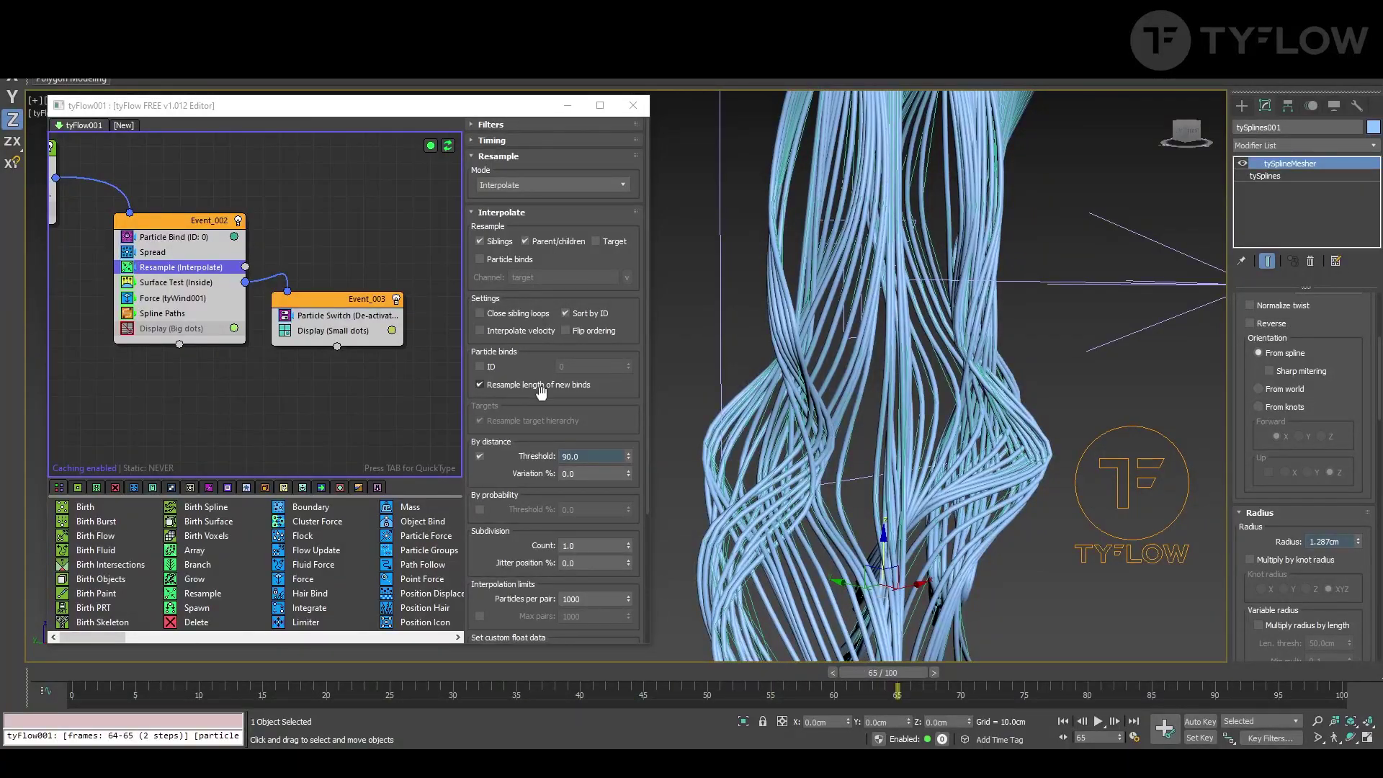
Set the Resample by-distance threshold to 5 and replay the simulation from the start to frame 18
left_click_drag(589, 457, 500, 438)
type("5")
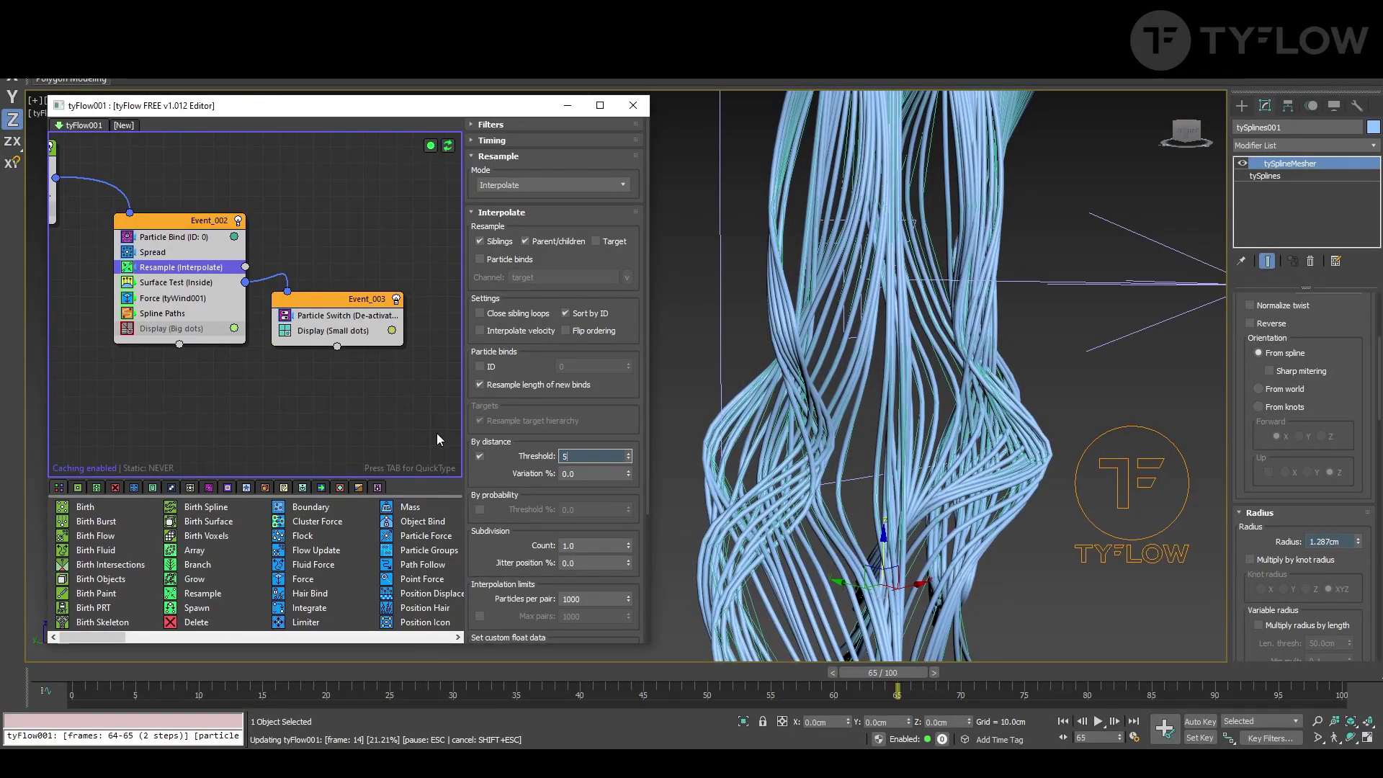
key("Return")
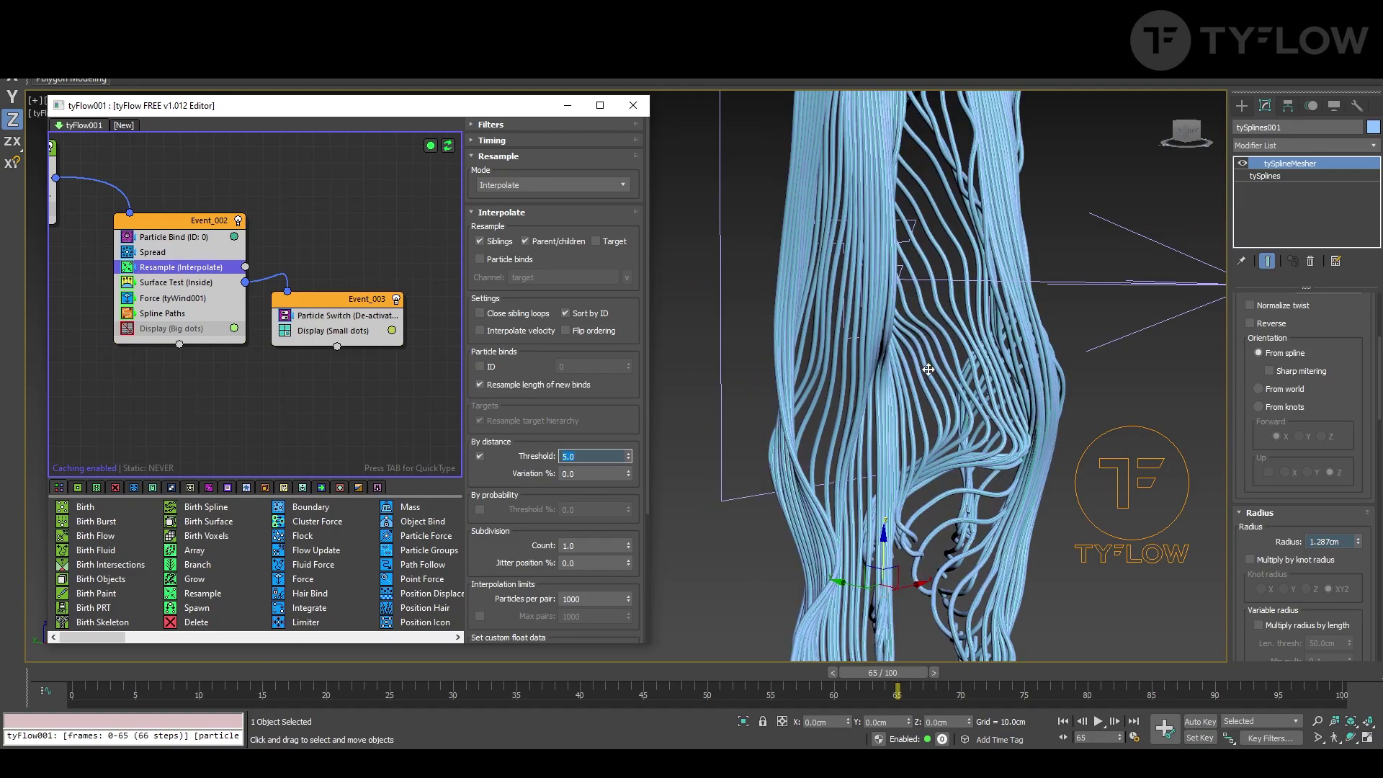
middle_click_drag(930, 374, 880, 334, "alt")
scroll(891, 301, "down", 3)
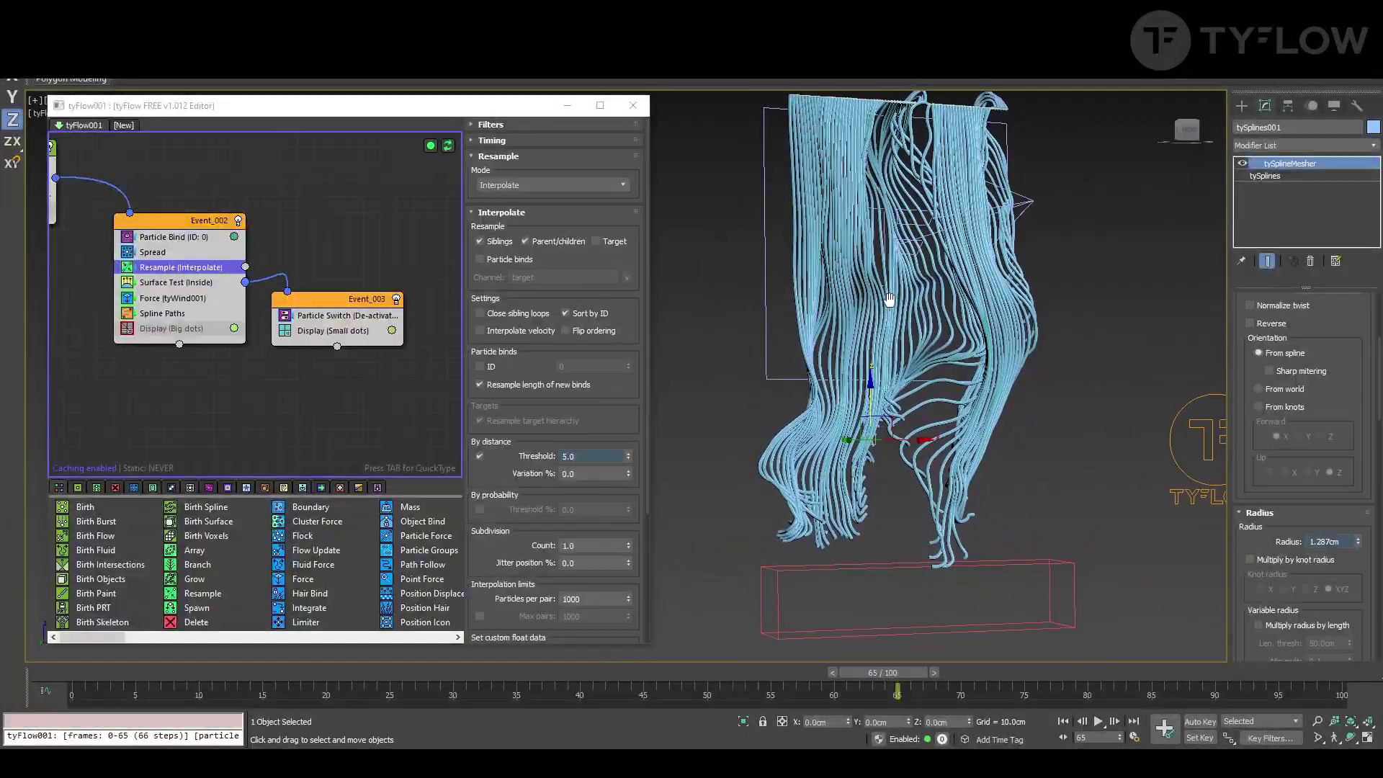
left_click(67, 677)
left_click_drag(65, 675, 294, 675)
Lengthen the strands so they reach into the box by making the Spread Z offset more negative, and return to frame 0
left_click(170, 252)
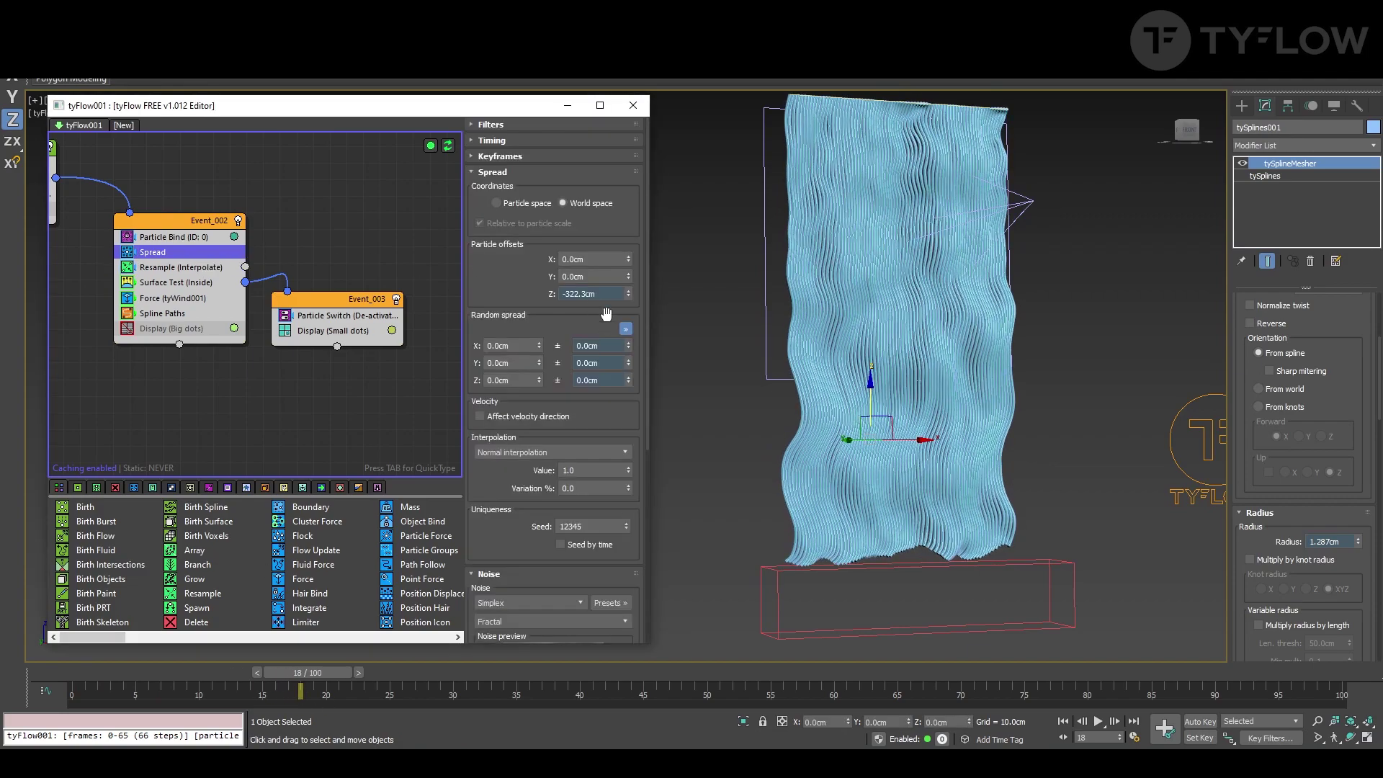
left_click_drag(630, 293, 627, 320)
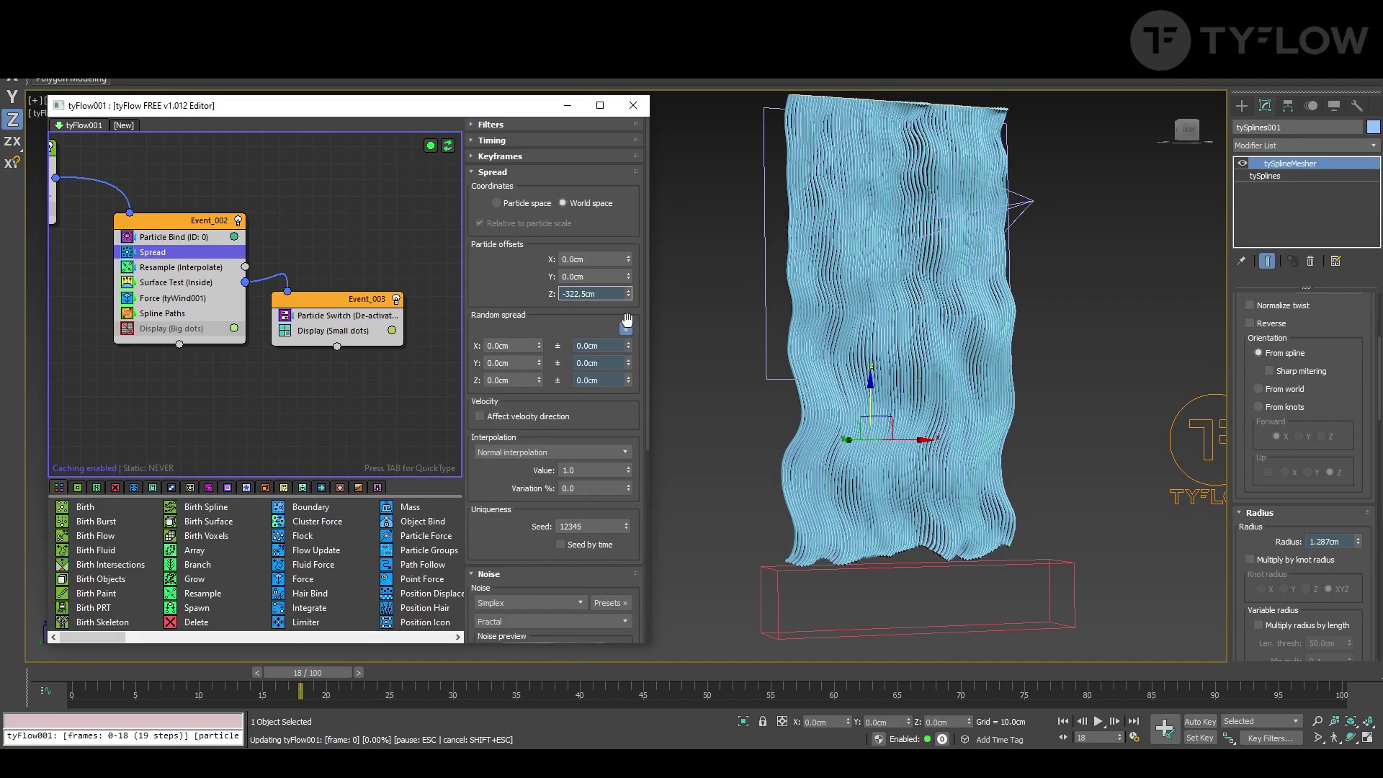
key("Home")
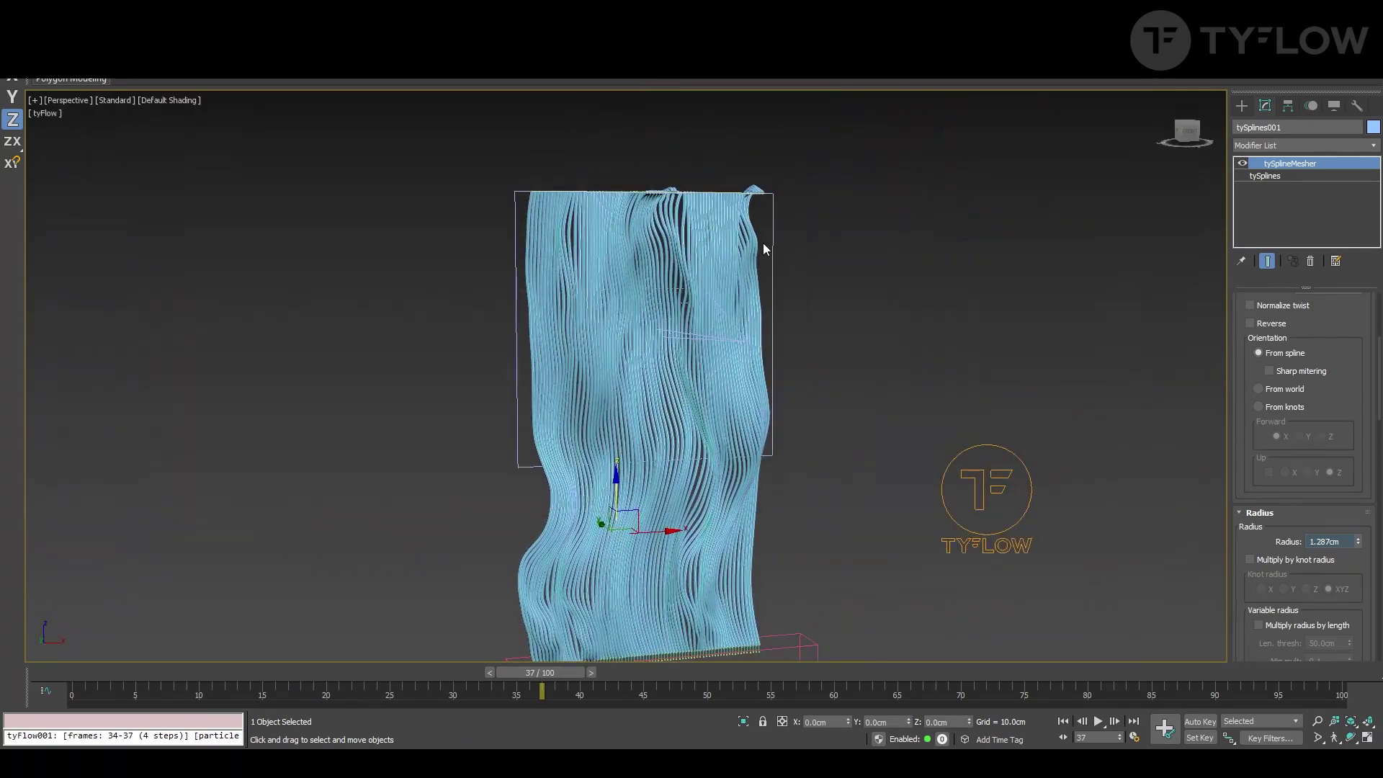
Limit the tyWind001 force to a sphere around its icon by setting the Proximity influence distance to 100 cm
left_click(771, 251)
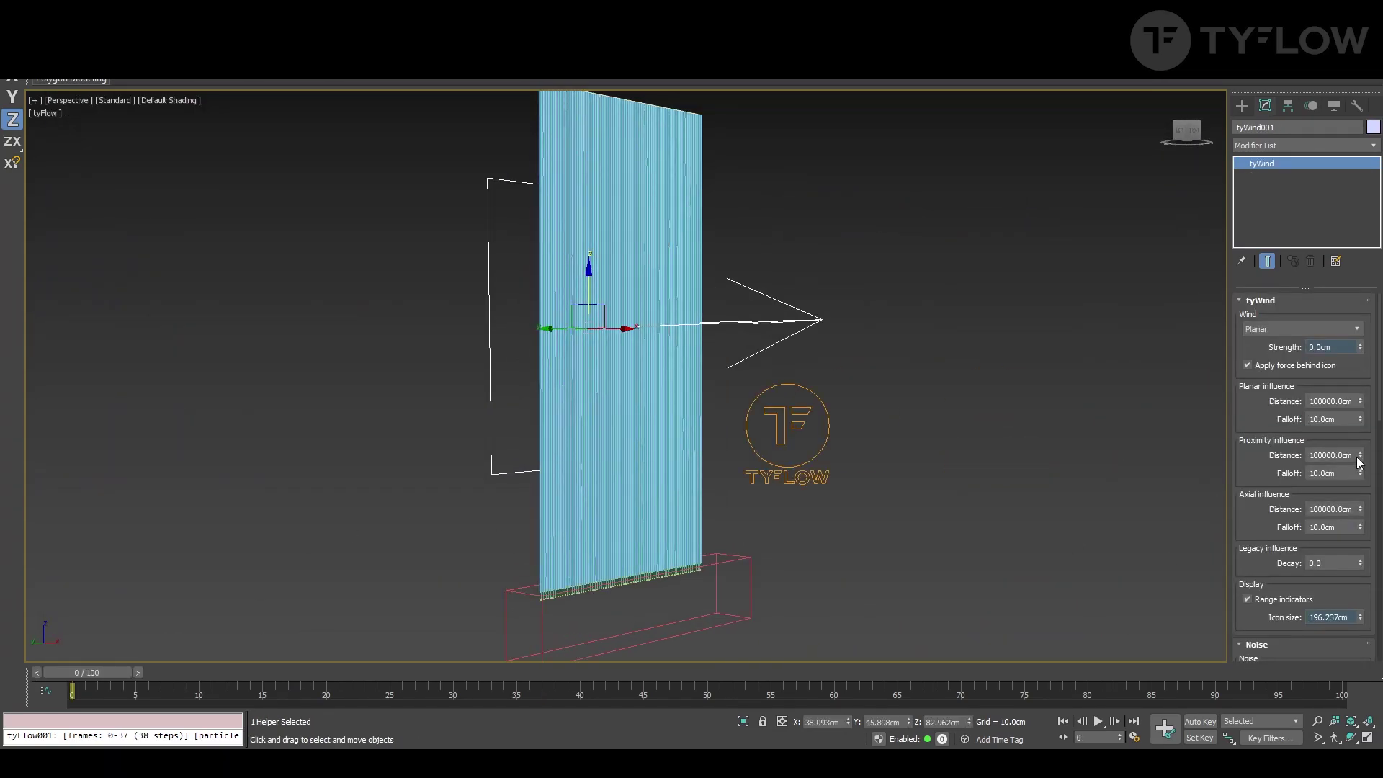
middle_click_drag(771, 317, 760, 356, "alt")
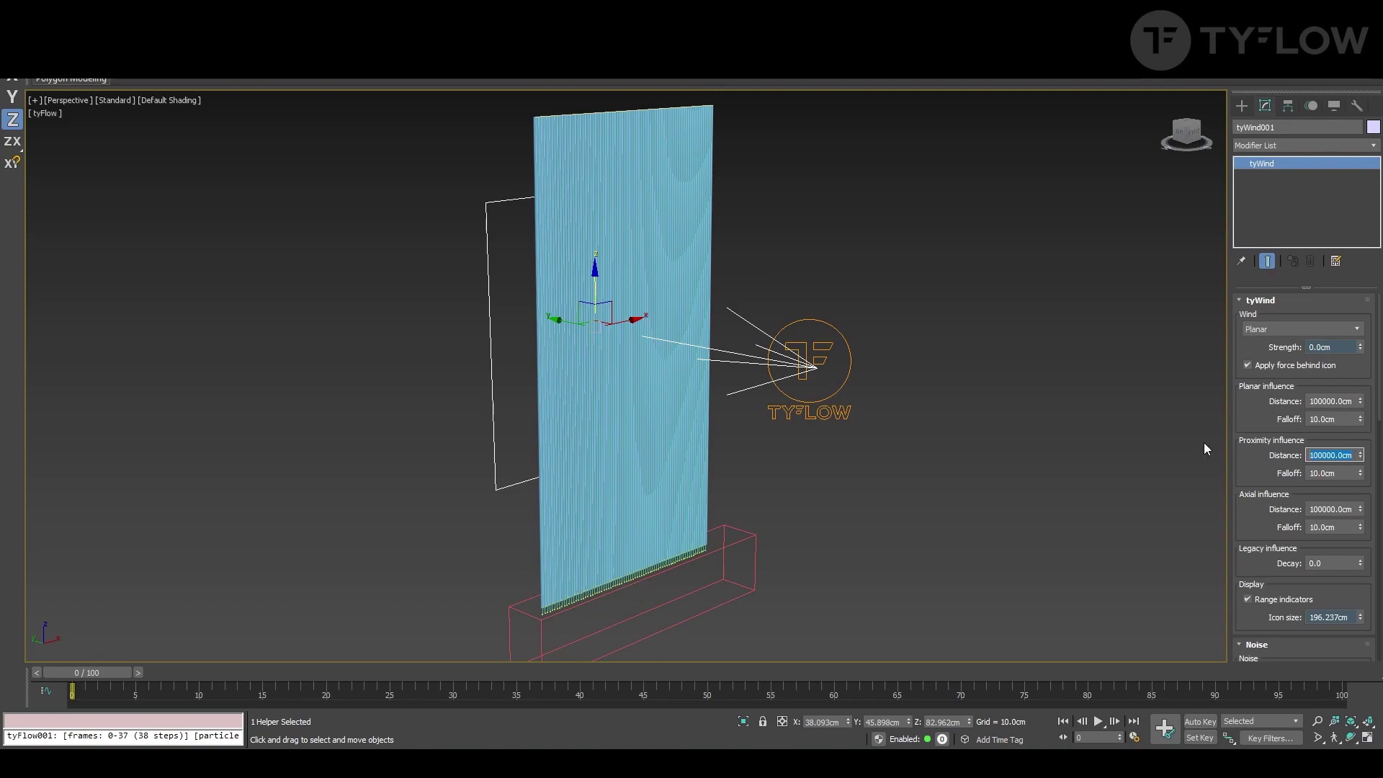
type("100")
key("Return")
mouse_move(797, 343)
middle_mouse_down("alt")
mouse_move(824, 346)
mouse_move(778, 335)
middle_mouse_up("alt")
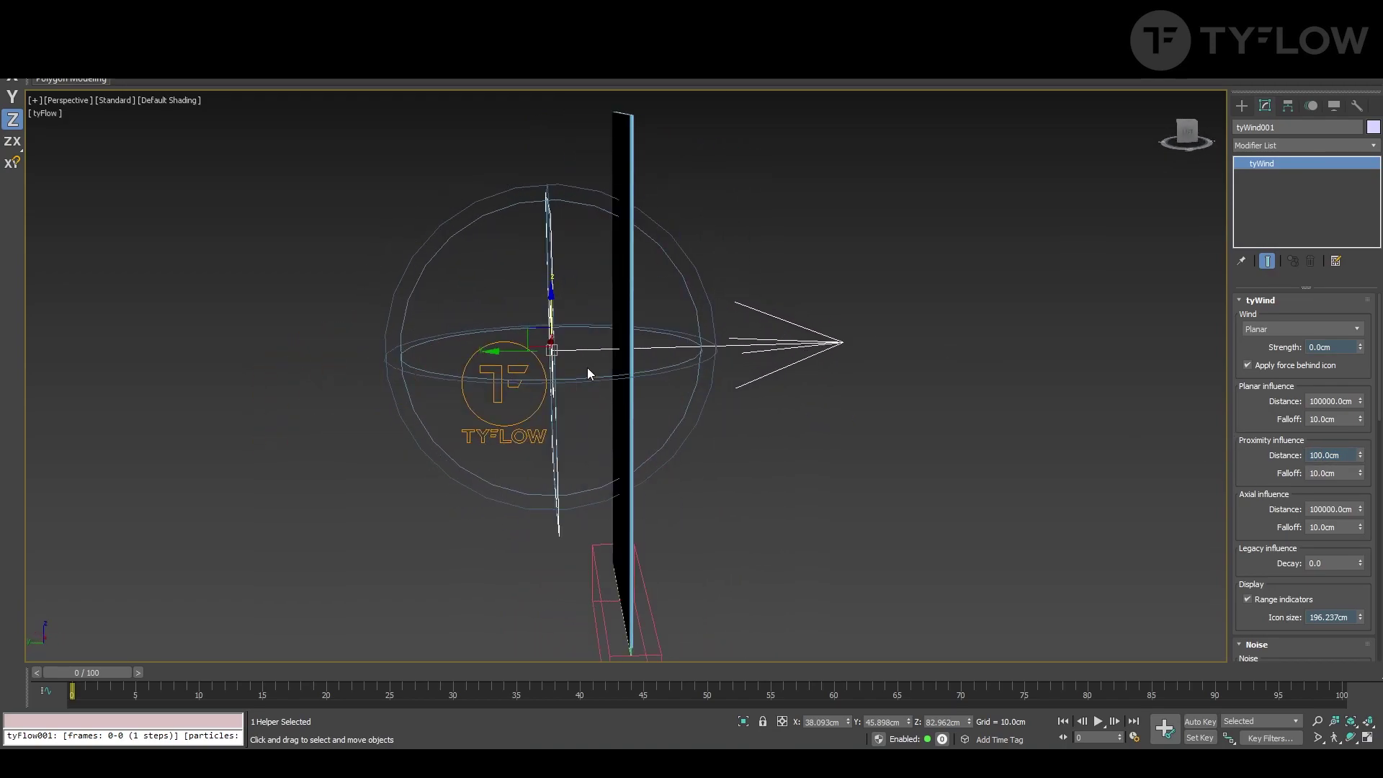
middle_click_drag(596, 374, 574, 398, "alt")
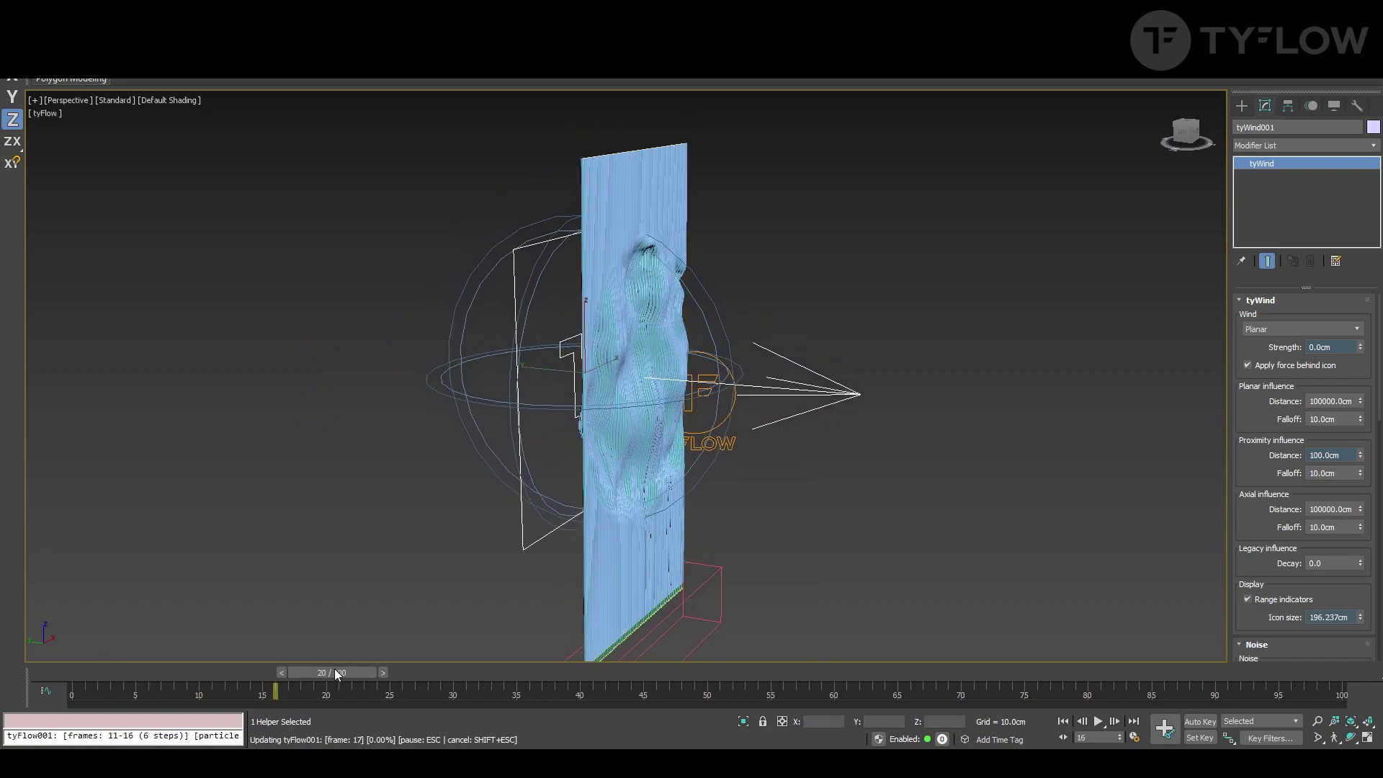
Preview the simulation to frame 43 and examine from several angles how the proximity-limited wind deforms the strands
left_click_drag(450, 672, 456, 671)
middle_click_drag(817, 433, 712, 356, "alt")
scroll(701, 394, "up", 6)
middle_click_drag(712, 357, 727, 363)
scroll(728, 362, "down", 5)
left_click_drag(466, 672, 523, 669)
middle_click_drag(720, 418, 773, 478, "alt")
scroll(764, 468, "down", 2)
mouse_move(697, 429)
middle_mouse_down("alt")
mouse_move(667, 432)
mouse_move(693, 438)
mouse_move(688, 455)
middle_mouse_up("alt")
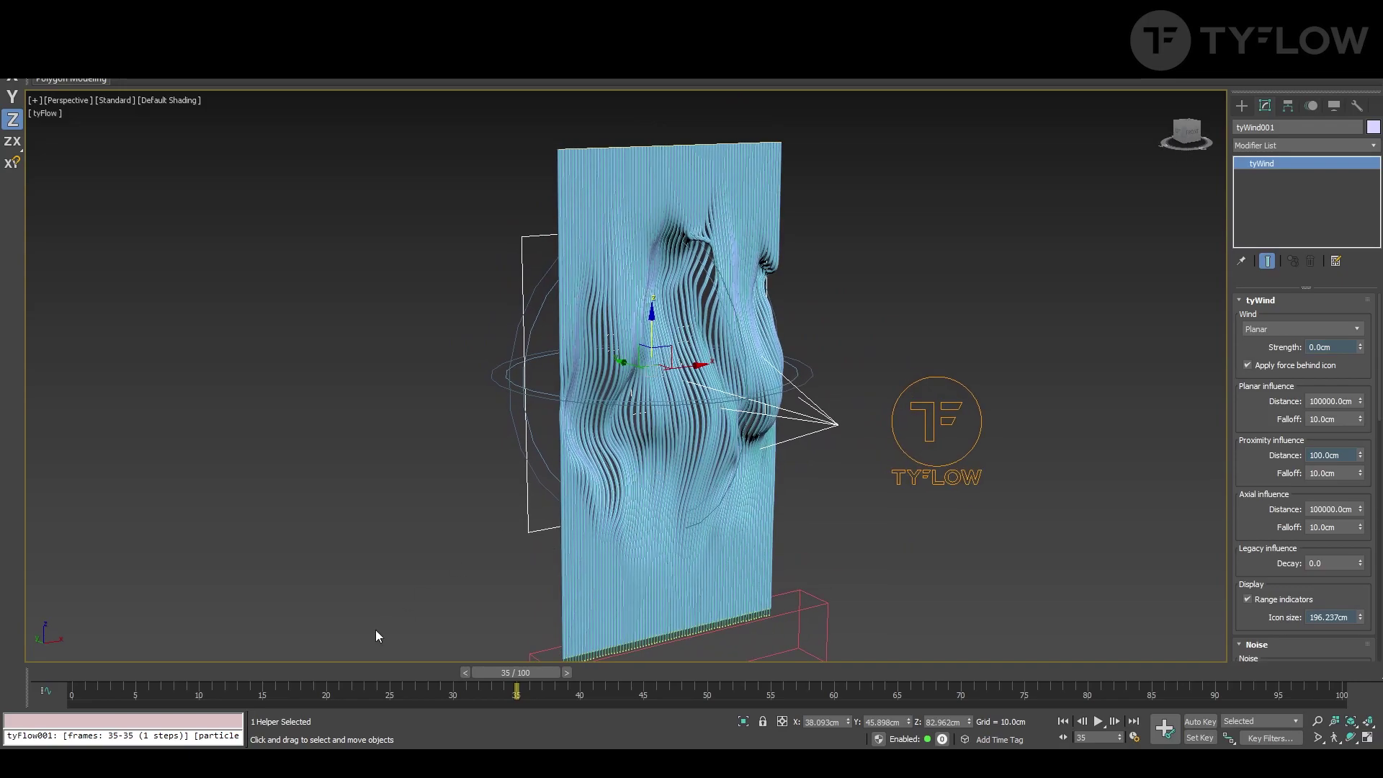
left_click_drag(204, 681, 618, 680)
scroll(667, 403, "up", 5)
scroll(669, 415, "up", 3)
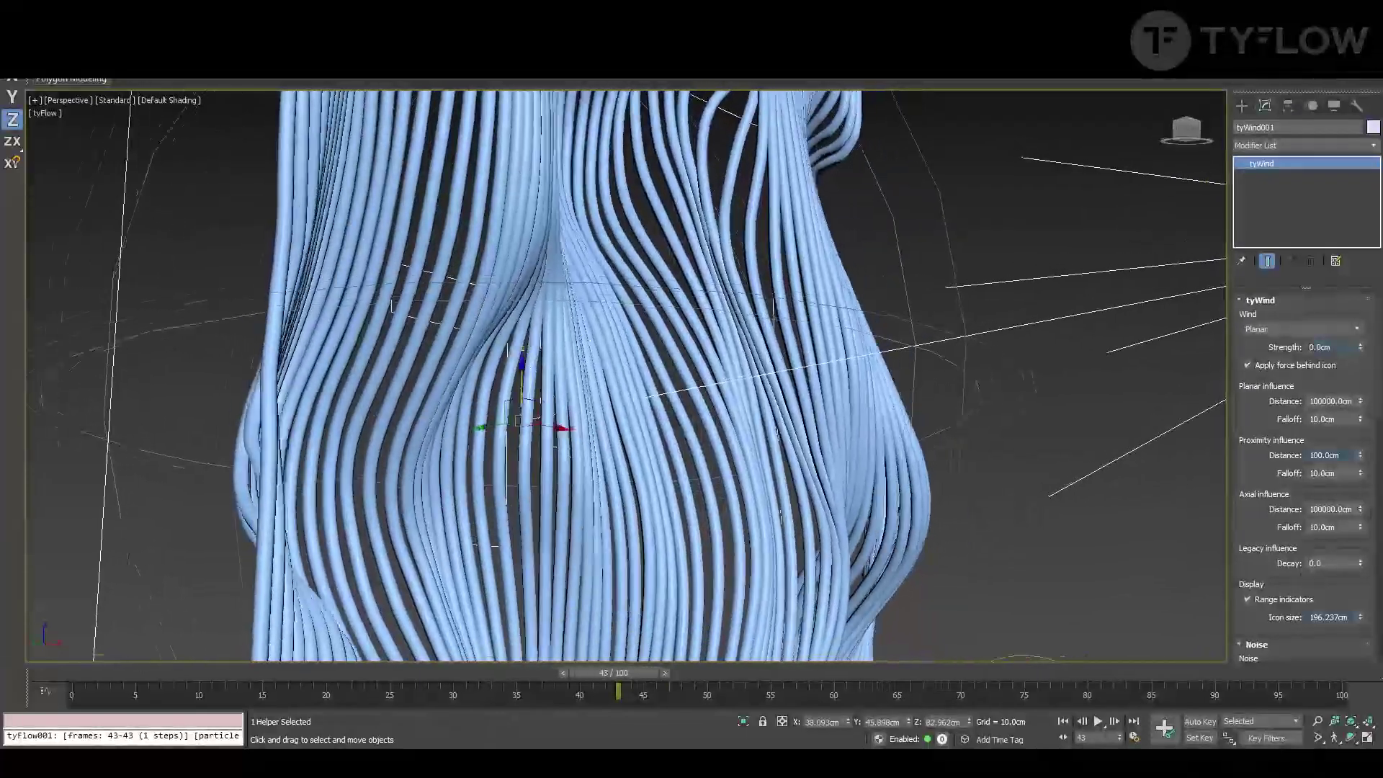